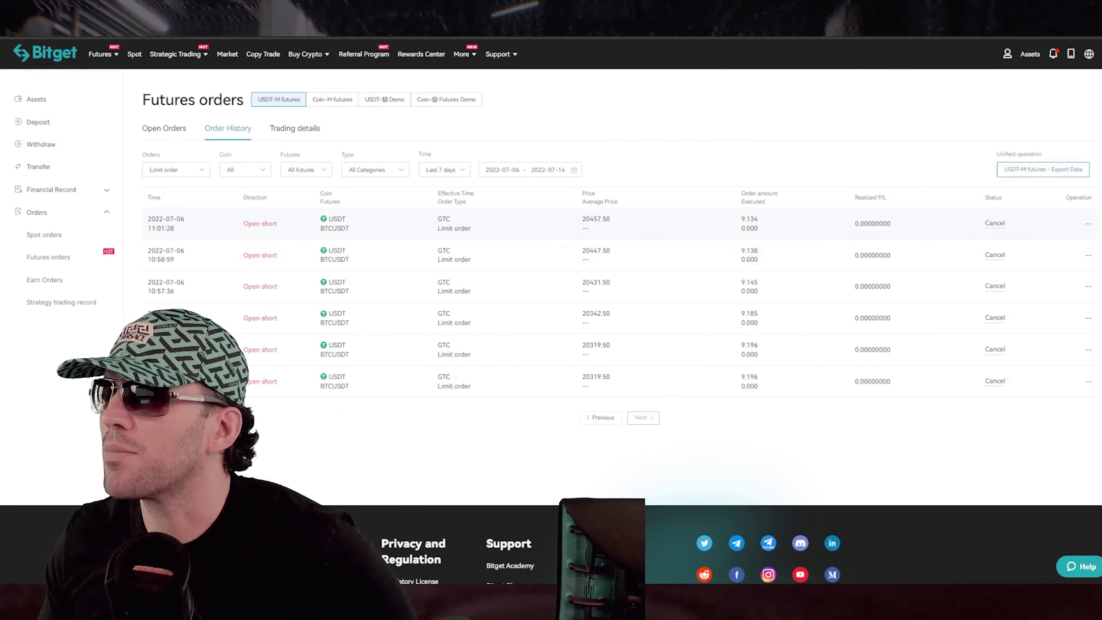
- Highlight the cancelled BTCUSDT open-short limit orders in the USDT-M futures order history to review them
drag(147, 274, 890, 321)
click(891, 312)
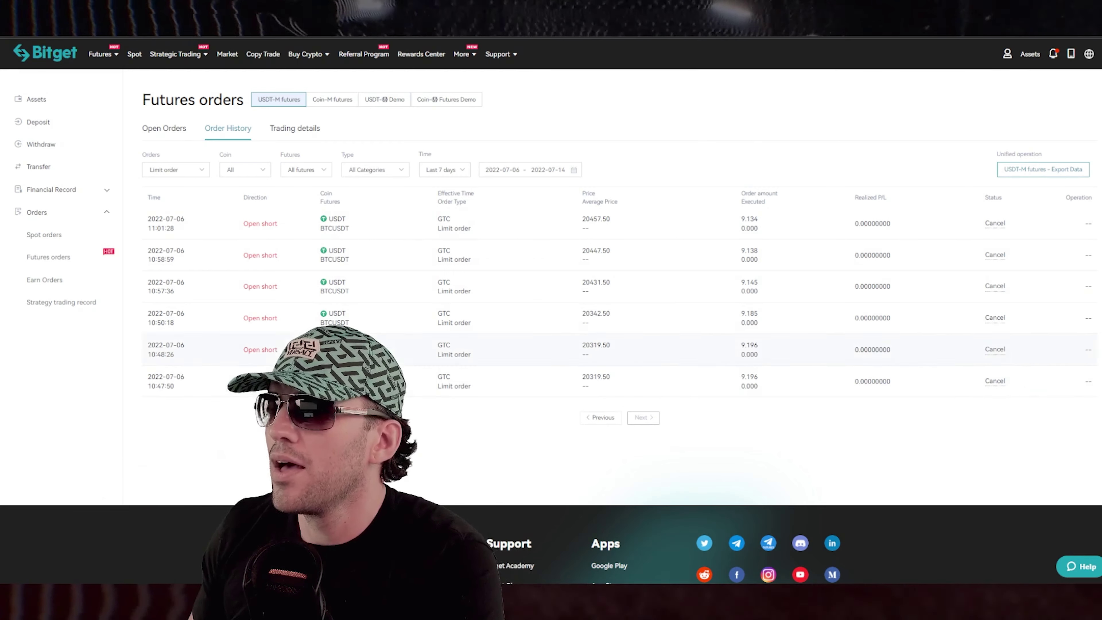
drag(1007, 381, 515, 388)
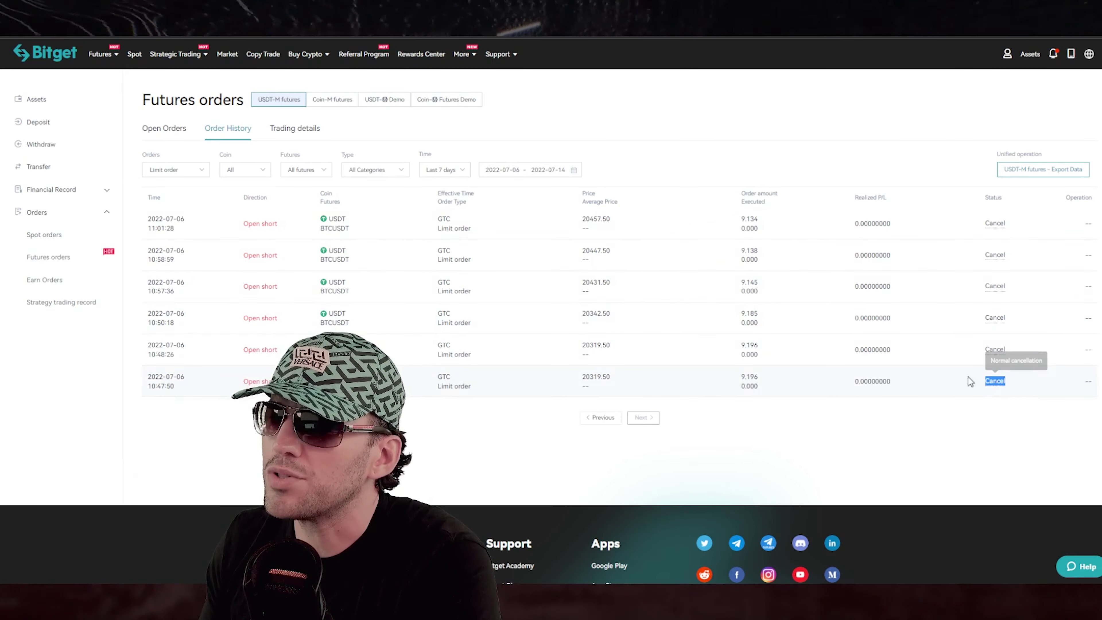
drag(971, 381, 969, 232)
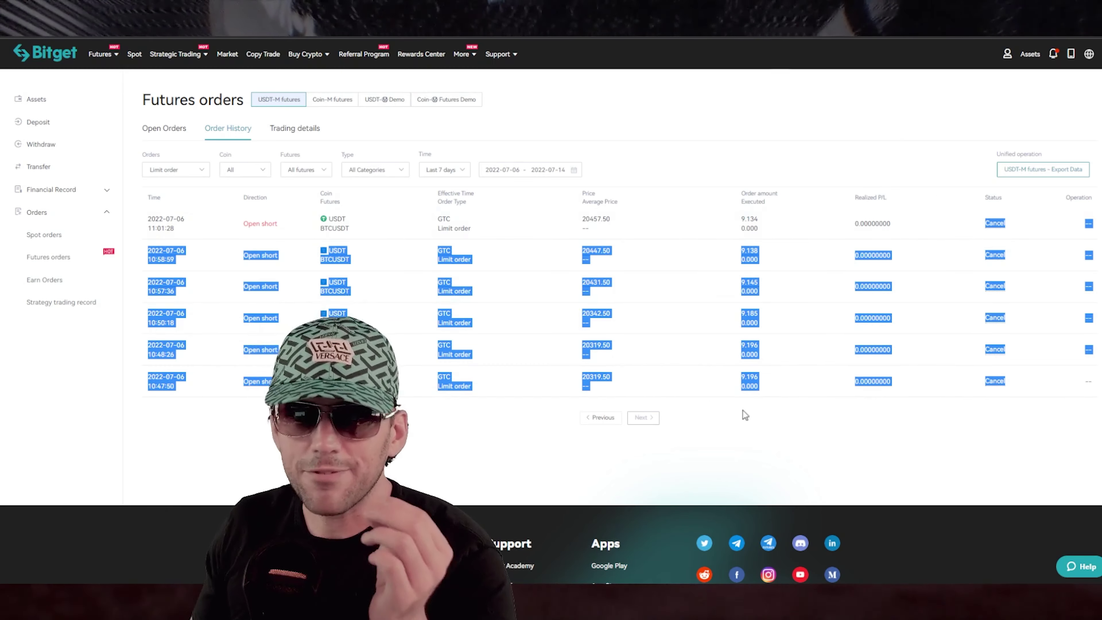
click(865, 482)
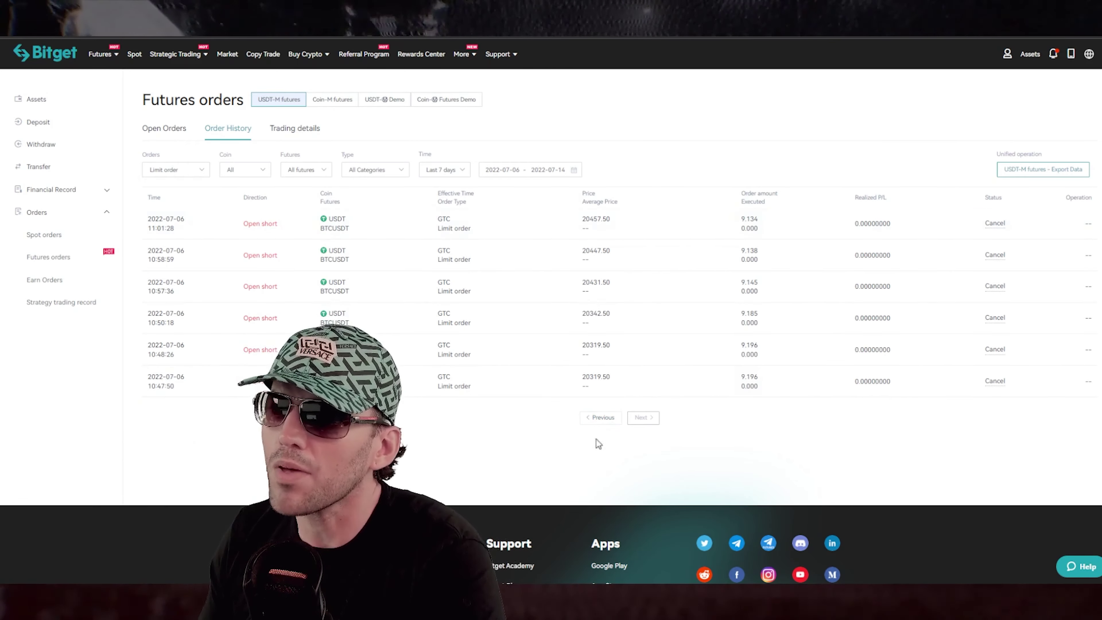
- Go to the previous page of the order history and highlight the 17:26:47 open-short order
click(605, 416)
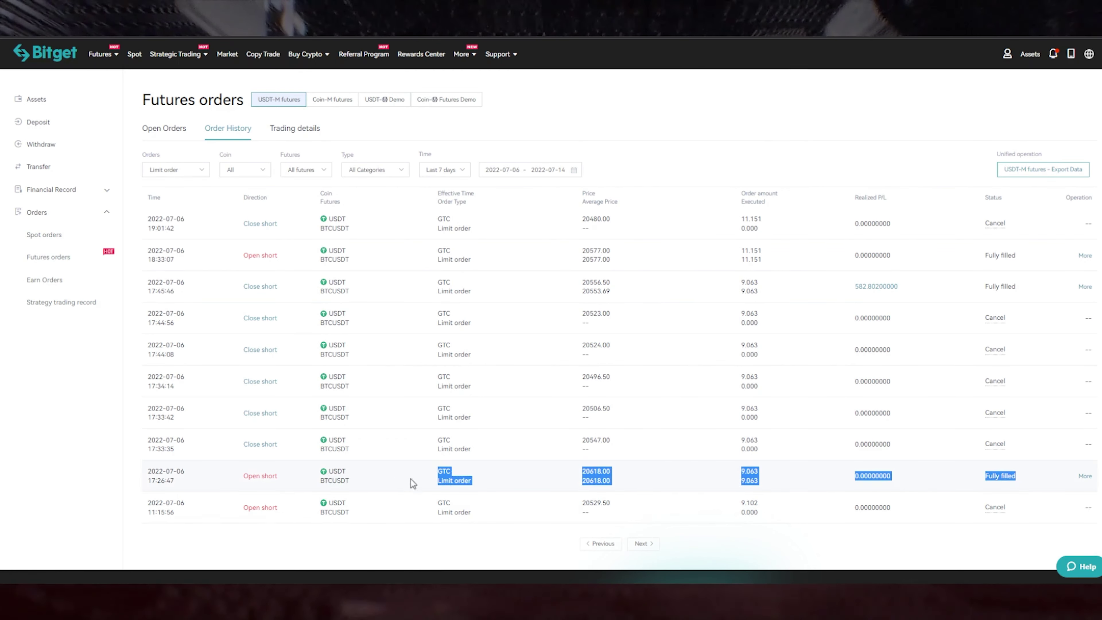
click(465, 475)
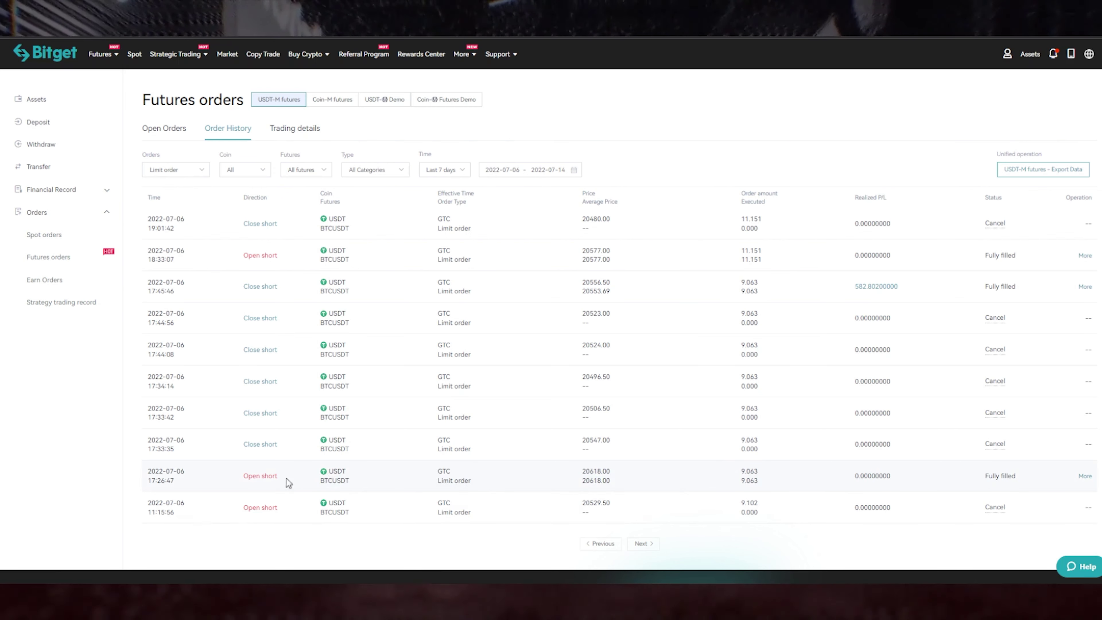
drag(237, 484, 611, 486)
click(586, 459)
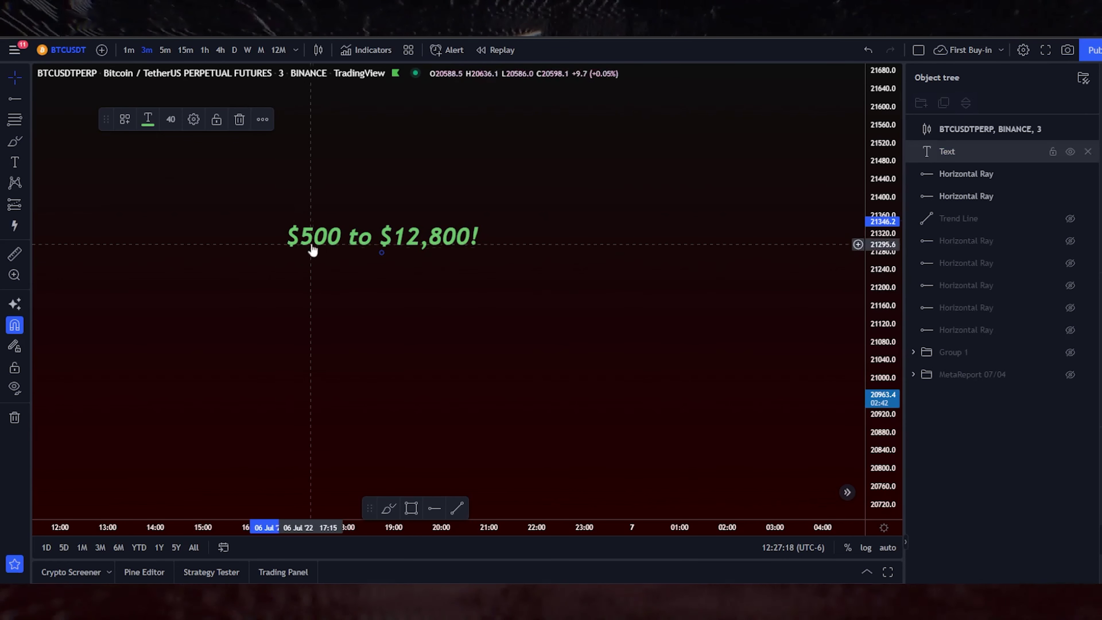
- In TradingView, move the upper horizontal ray to about 20667.7, starting at the 5 July 14:12 candle
mouse_move(316, 303)
mouse_down()
mouse_move(364, 232)
mouse_move(618, 195)
mouse_up()
scroll(497, 214, down, 5)
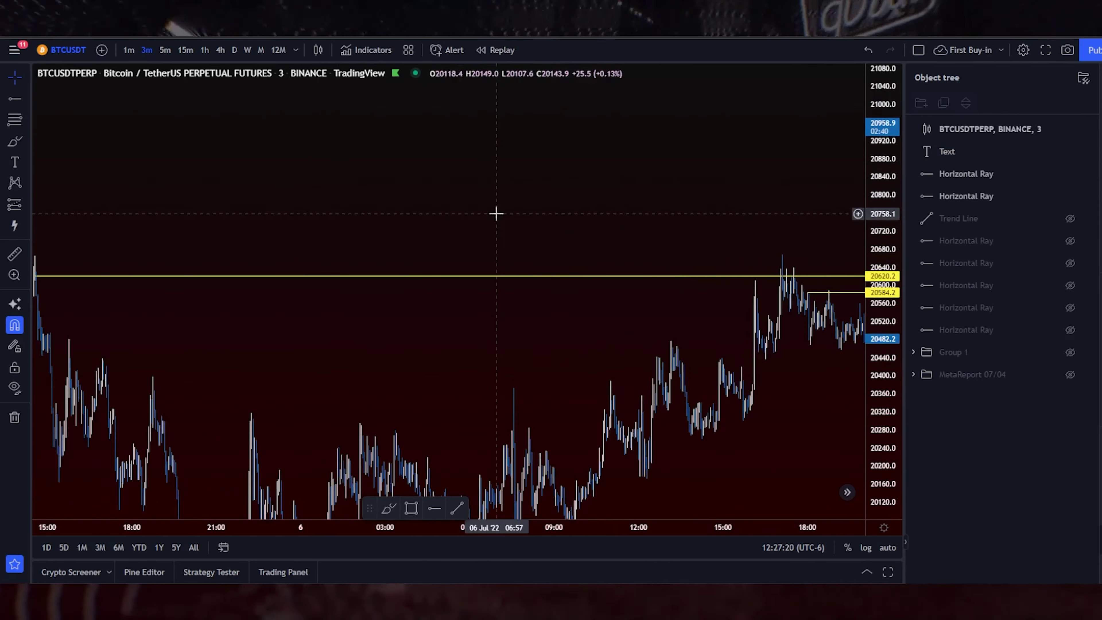
drag(269, 254, 583, 280)
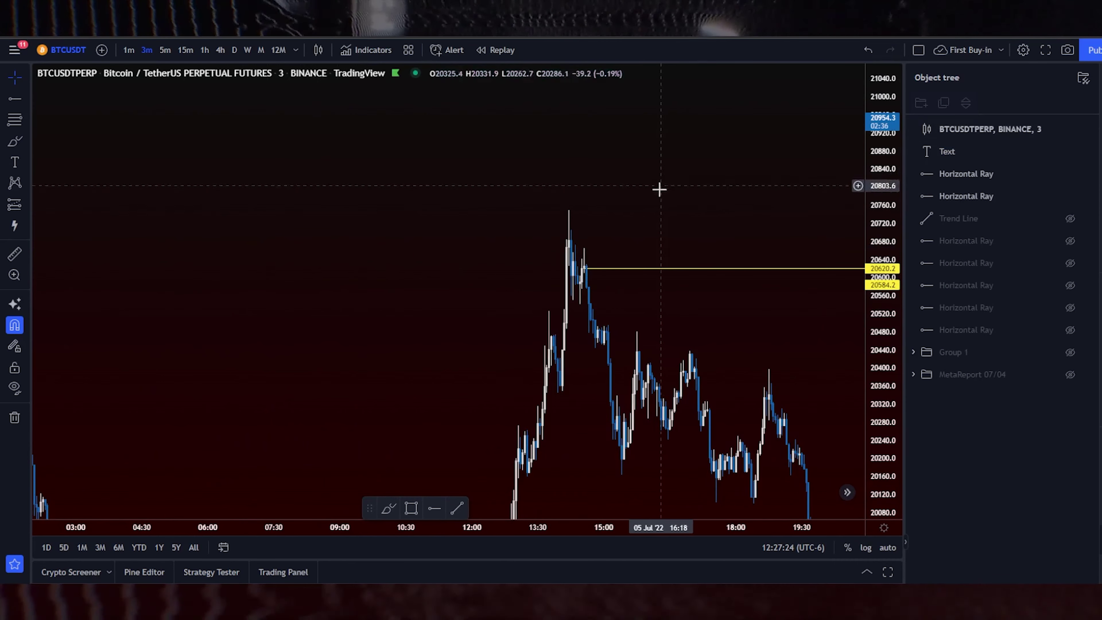
click(586, 268)
drag(586, 269, 577, 250)
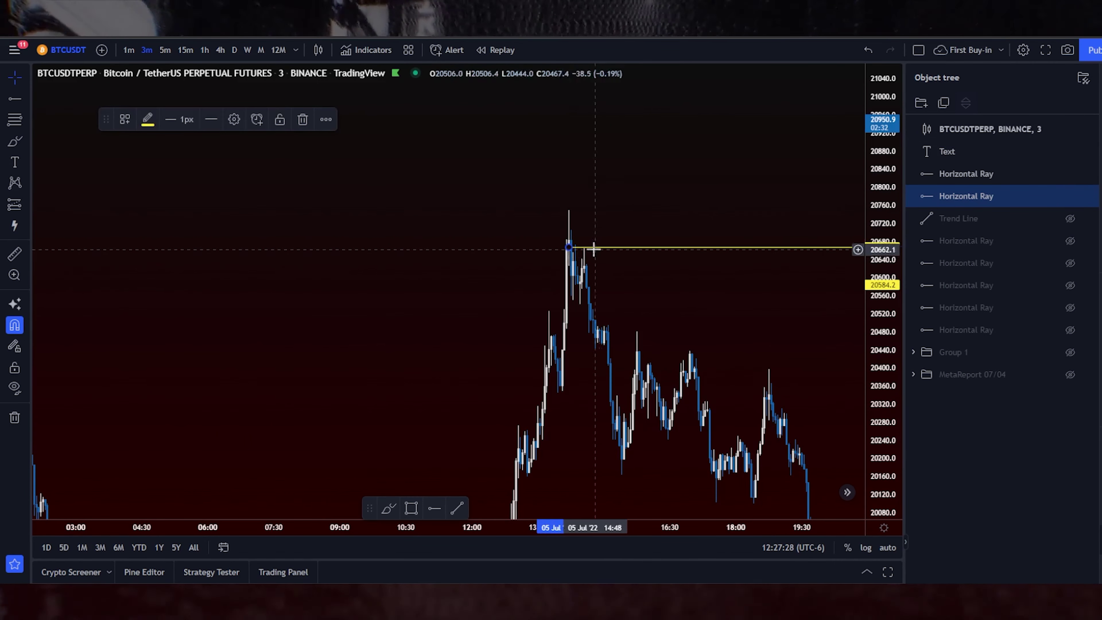
- Move the upper horizontal ray to 20620.2, starting at the 5 July 14:33 candle
scroll(593, 249, down, 3)
scroll(593, 249, down, 8)
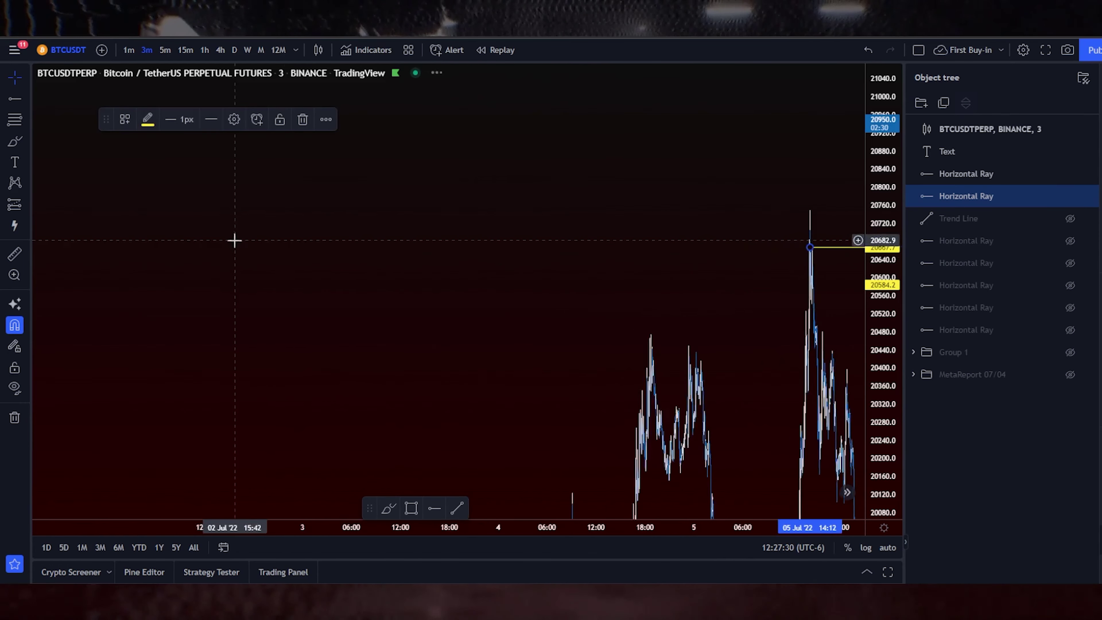
click(245, 209)
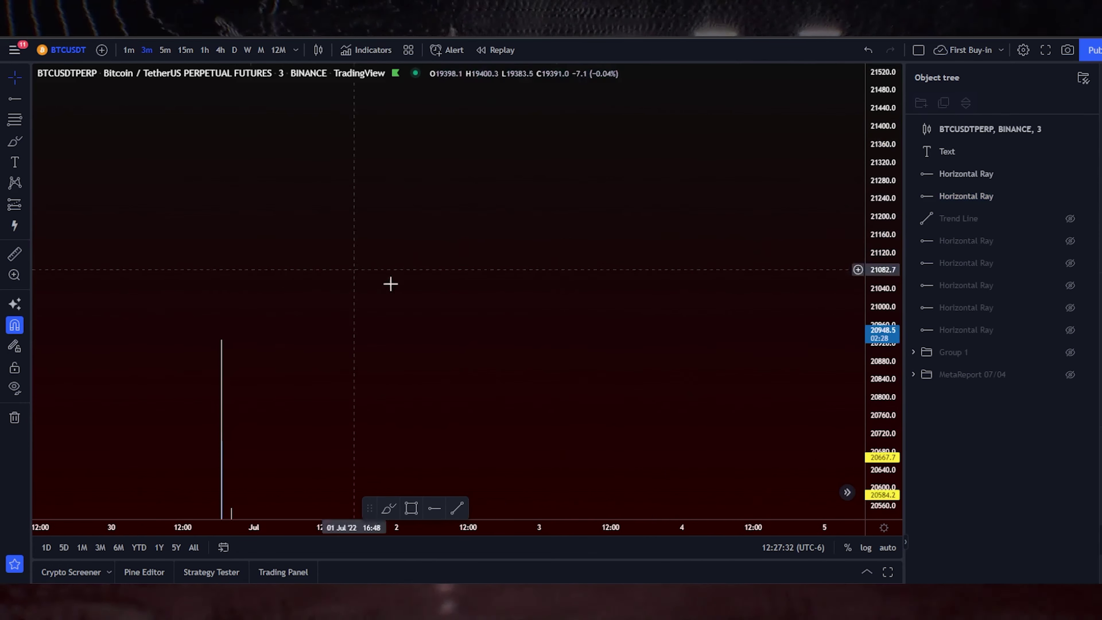
scroll(383, 310, up, 8)
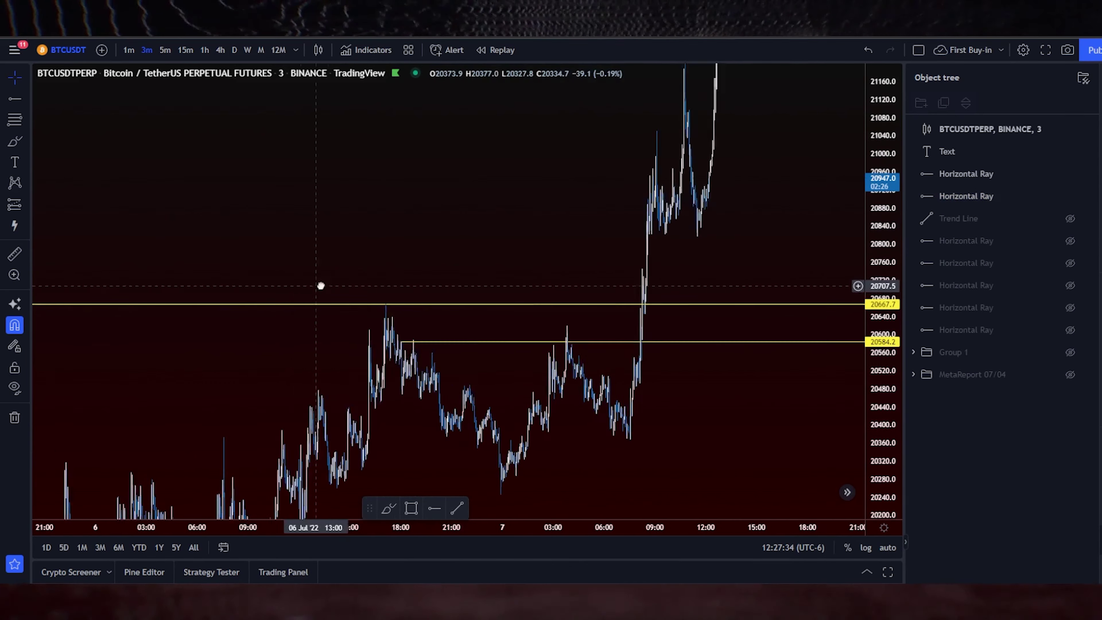
drag(747, 290, 547, 308)
scroll(547, 309, up, 2)
mouse_move(367, 326)
mouse_down()
mouse_move(370, 357)
mouse_move(379, 354)
mouse_up()
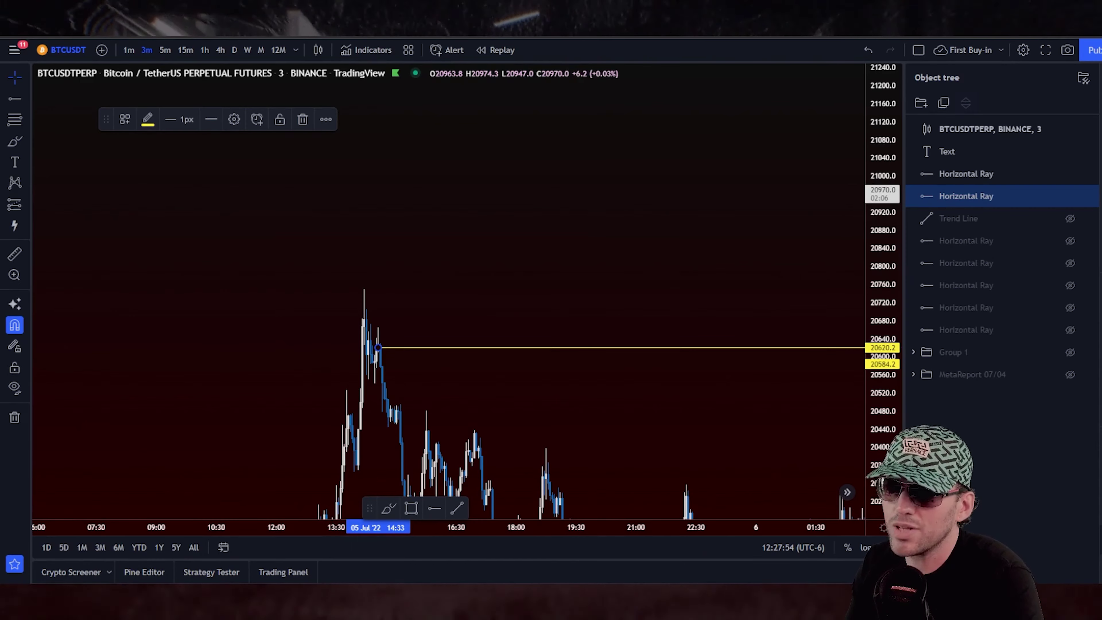
drag(627, 387, 431, 365)
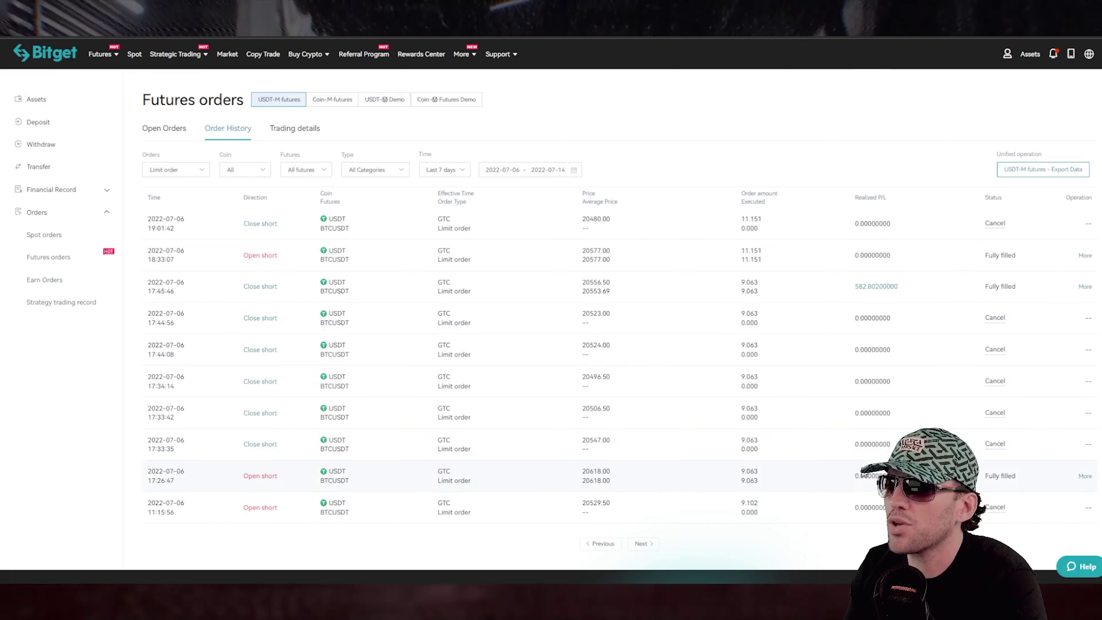
- Highlight Bitget's 17:45:46 close-short order at 20556.50 and move TradingView's lower horizontal ray to about 20556.9
drag(907, 290, 205, 291)
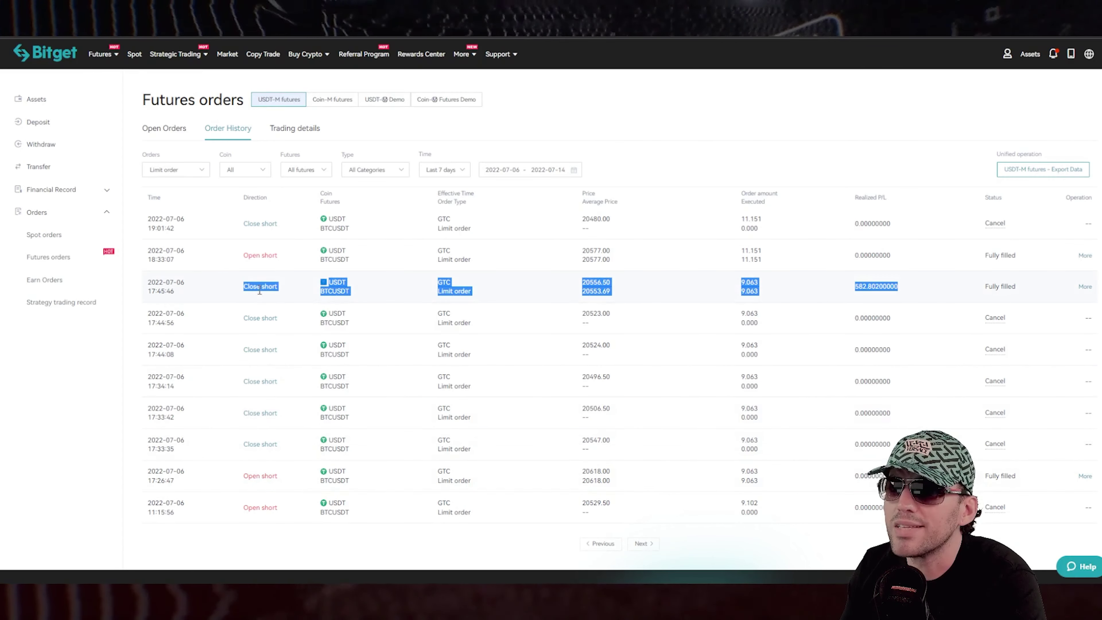
click(688, 298)
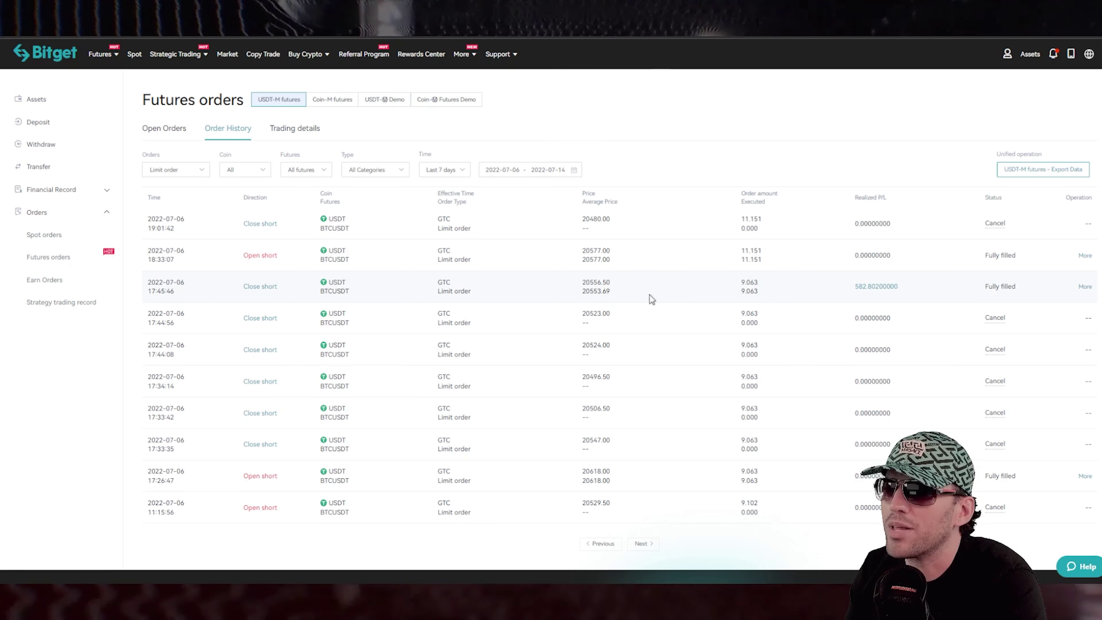
drag(586, 283, 589, 283)
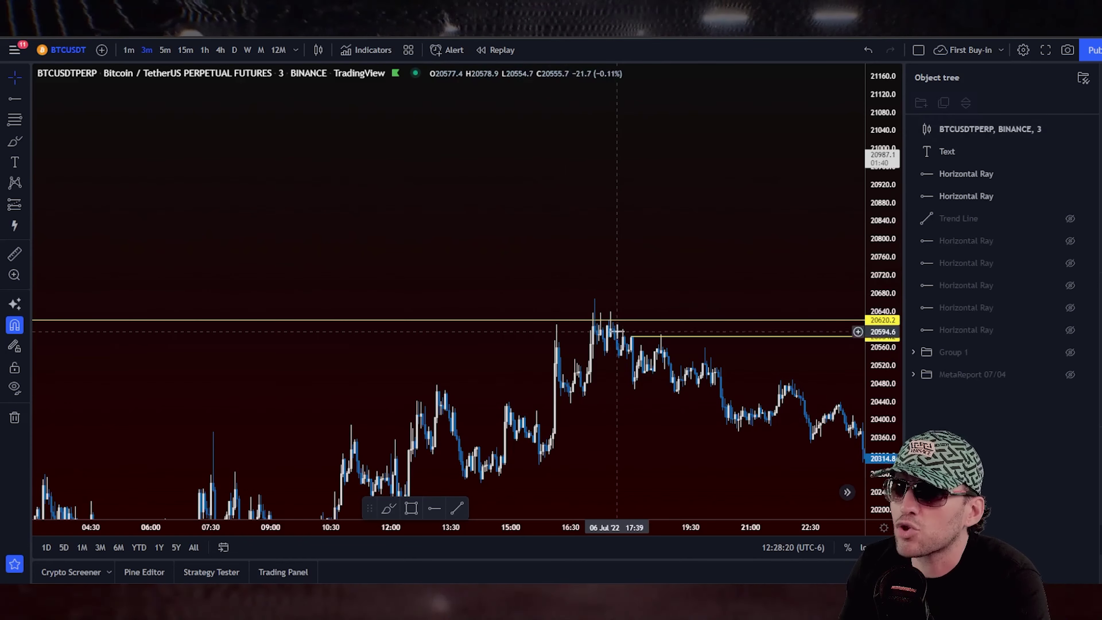
drag(632, 336, 489, 351)
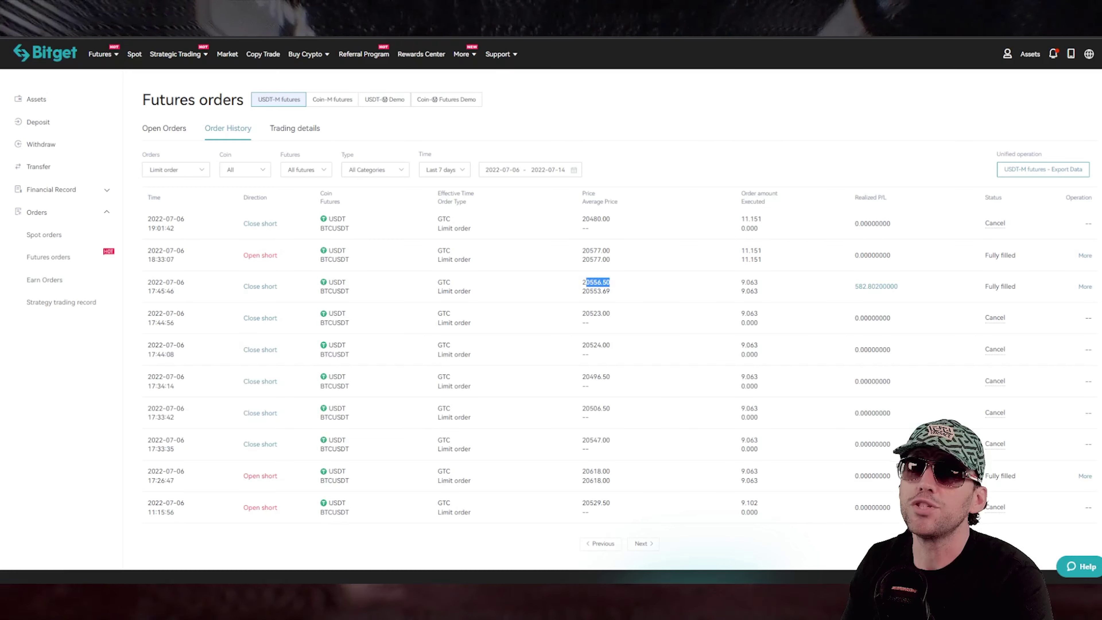
drag(907, 287, 282, 299)
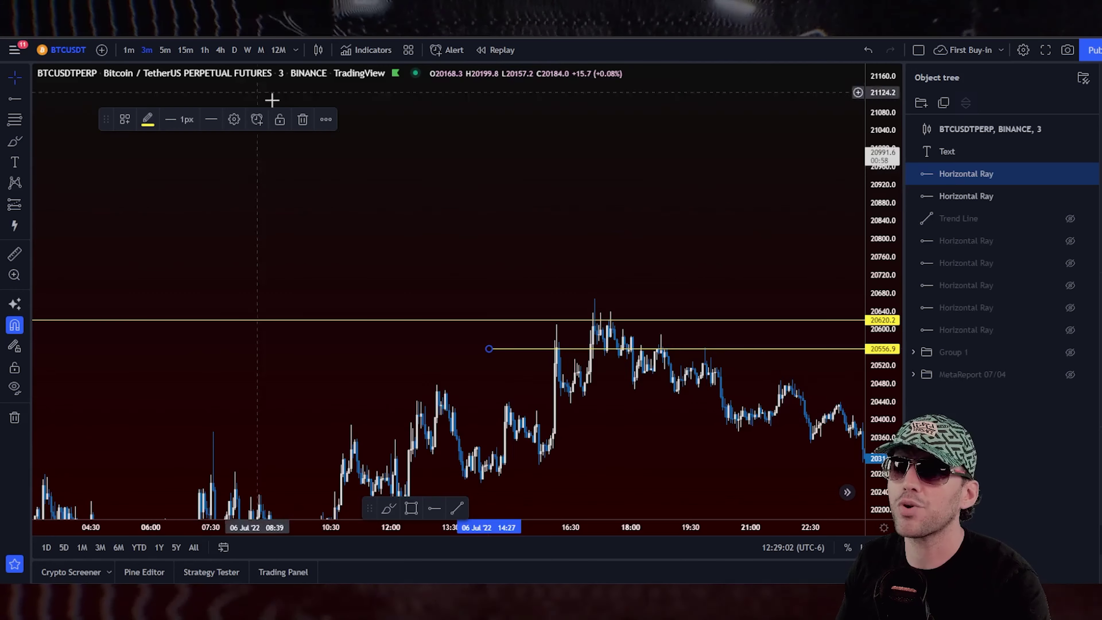
- In TradingView, sketch a possible upward price path around the two horizontal rays with the Brush, and undo it
click(14, 141)
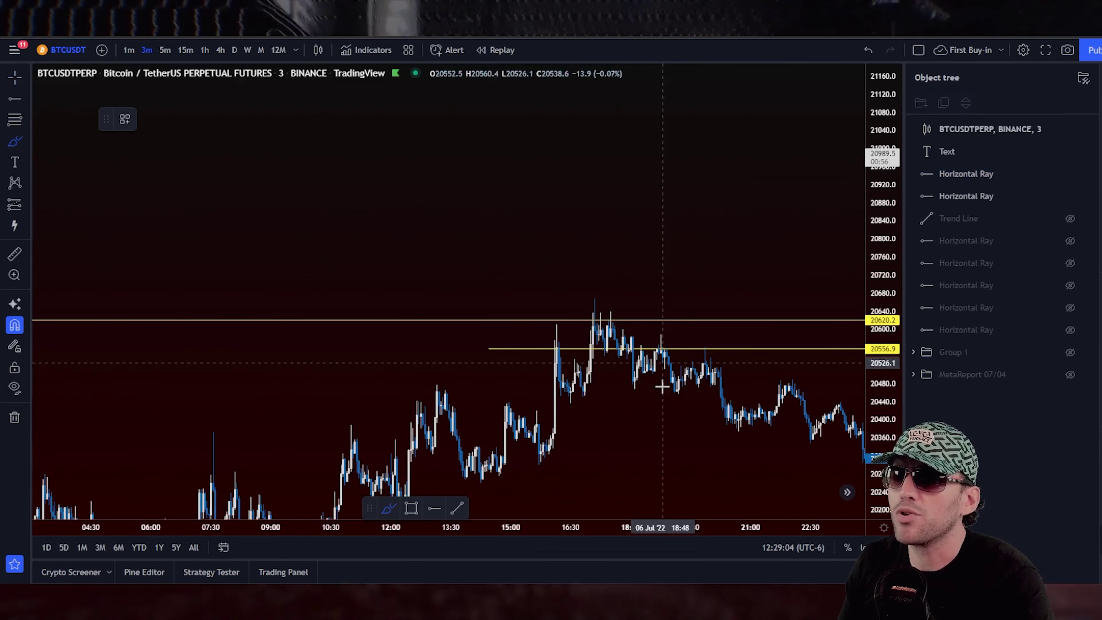
mouse_move(572, 342)
mouse_down()
mouse_move(593, 320)
mouse_move(604, 347)
mouse_move(645, 300)
mouse_up()
drag(548, 296, 803, 312)
key(ctrl+z)
key(ctrl+z)
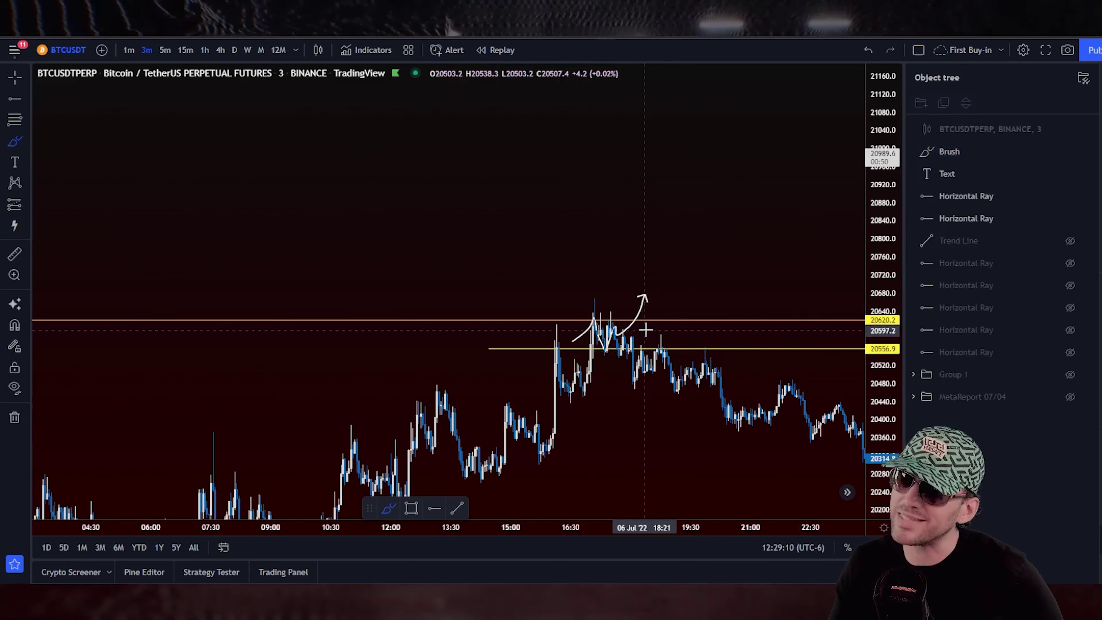
- Sketch sideways and upward arrows, a line above the upper ray and a loop around the price peak with the Brush
mouse_move(621, 345)
mouse_down()
mouse_move(716, 330)
mouse_move(720, 340)
mouse_up()
mouse_move(625, 336)
mouse_down()
mouse_move(645, 312)
mouse_move(676, 313)
mouse_move(683, 288)
mouse_up()
drag(571, 277, 864, 290)
mouse_move(584, 315)
mouse_down()
mouse_move(542, 343)
mouse_move(694, 348)
mouse_move(579, 312)
mouse_up()
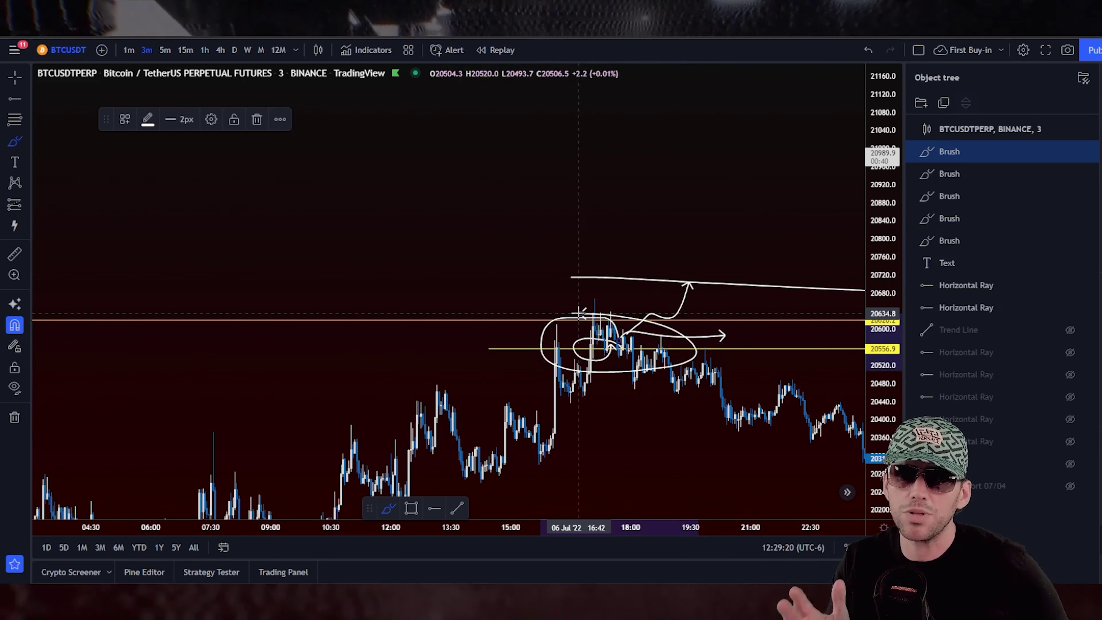
- Undo all the brush strokes around the price peak
key(ctrl+z)
key(ctrl+z)
key(ctrl+z)
key(ctrl+z)
key(ctrl+z)
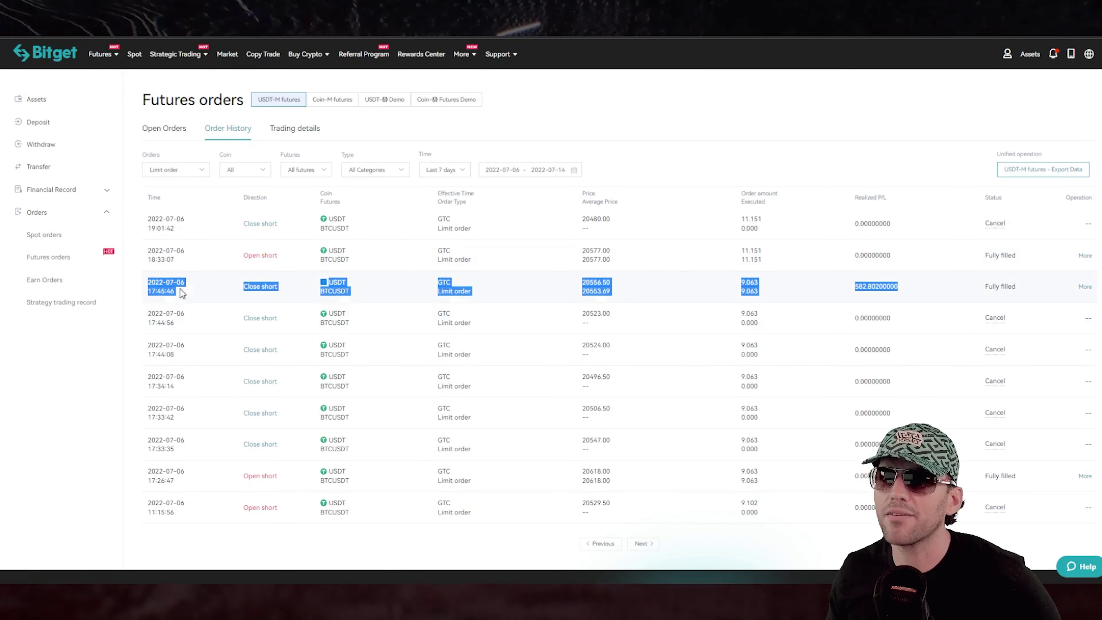
- In Bitget, compare the order amounts of the 18:33:07 open-short and 17:45:46 close-short orders, including the latter's realized P/L
click(180, 292)
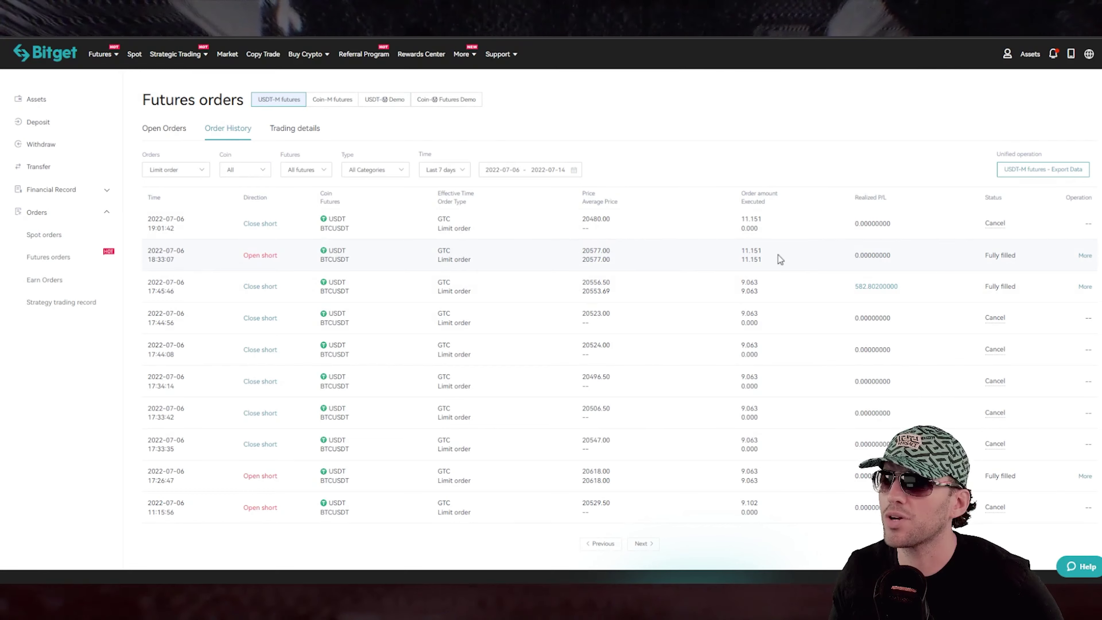
drag(772, 262, 736, 254)
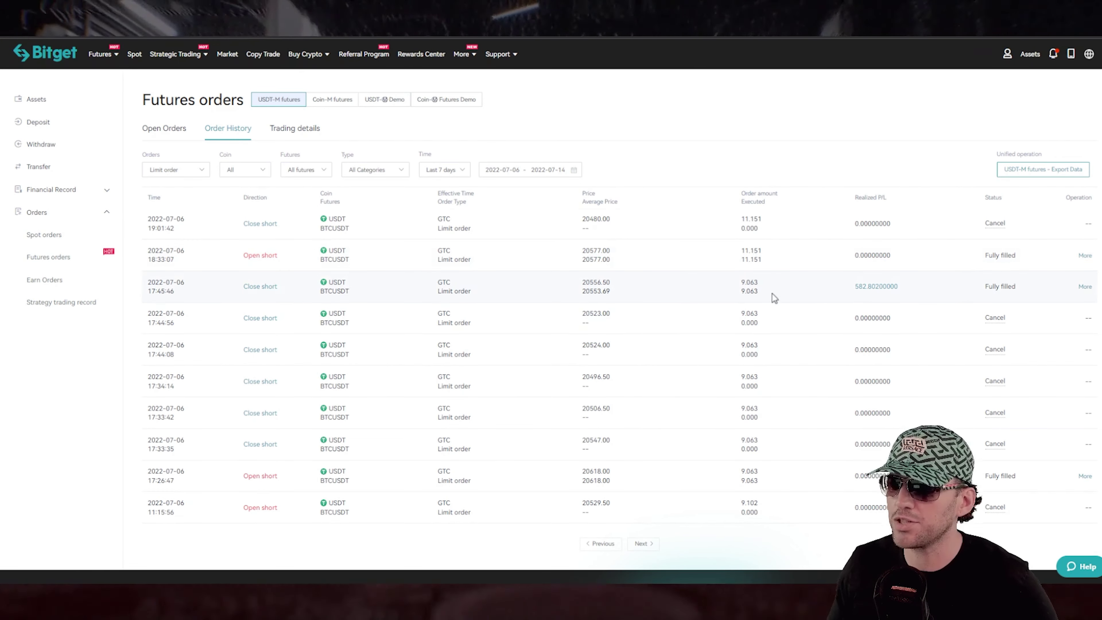
drag(773, 294, 740, 284)
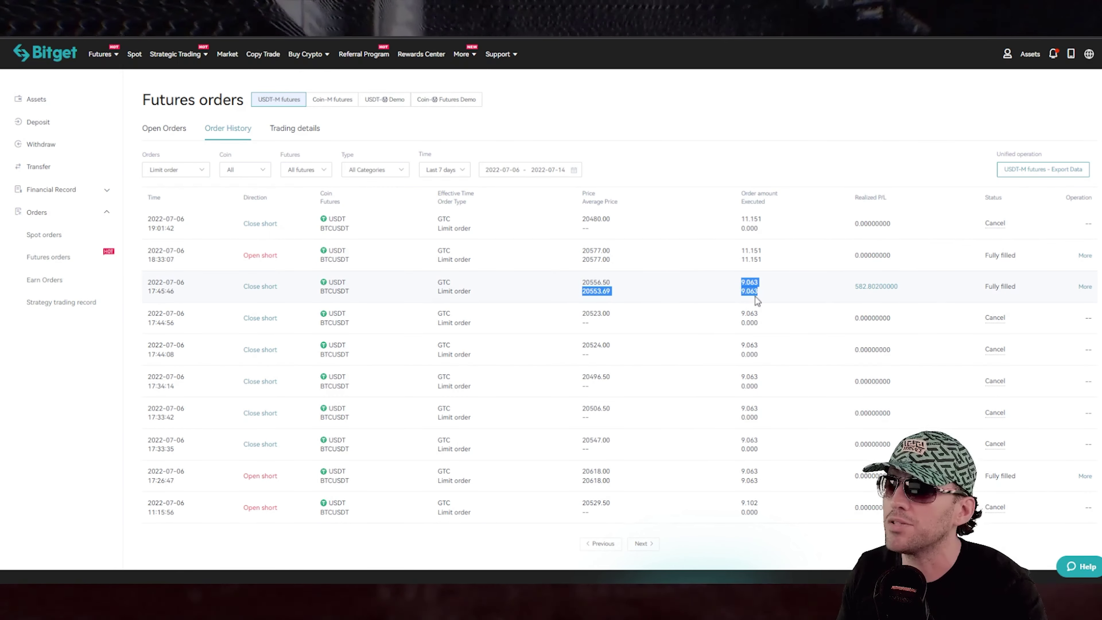
click(756, 296)
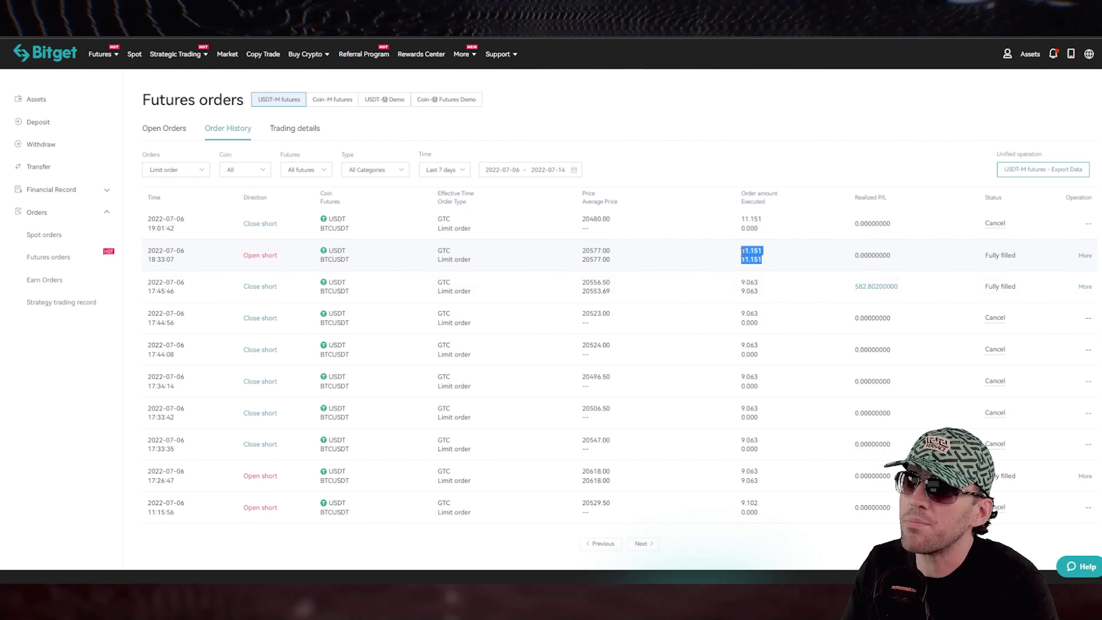
drag(915, 284, 848, 294)
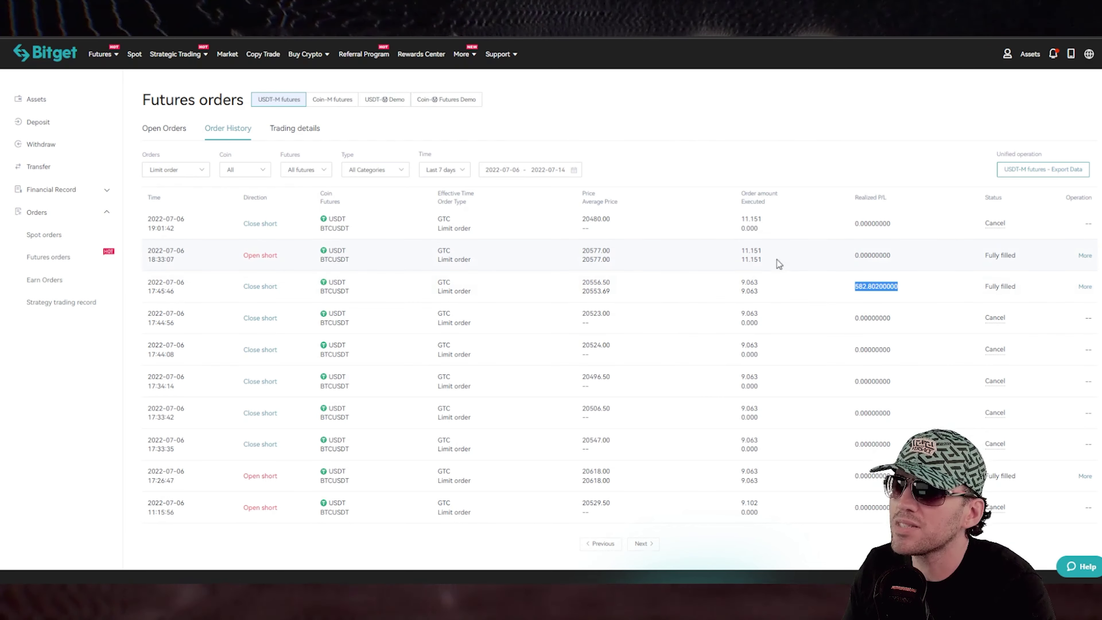
drag(779, 263, 739, 258)
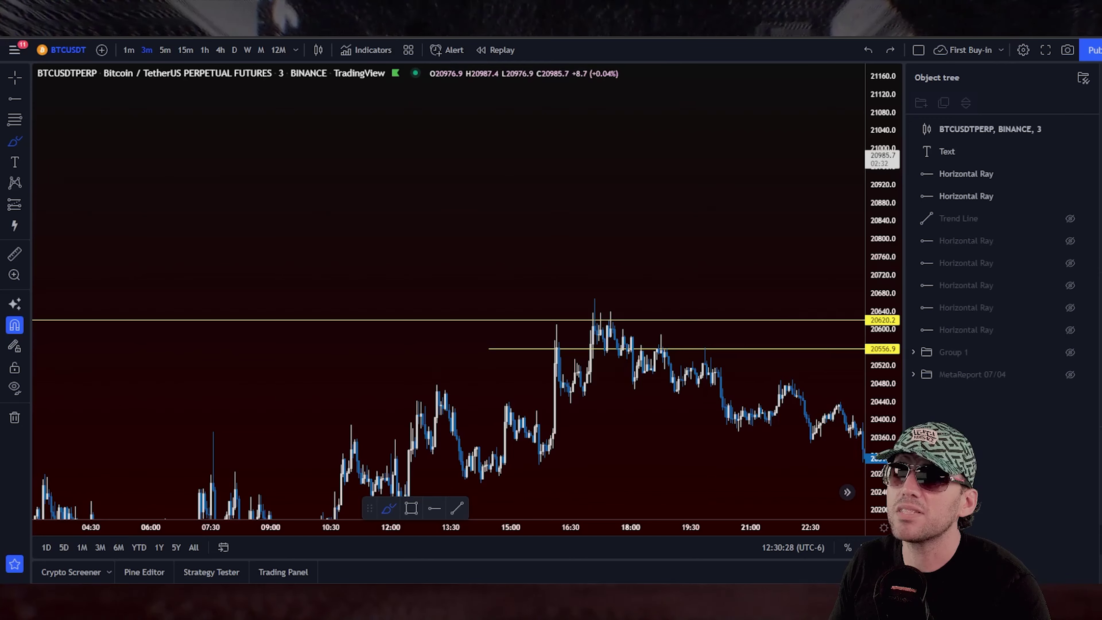
- In TradingView, sketch leftward brush strokes below the horizontal rays and undo them
drag(614, 383, 343, 382)
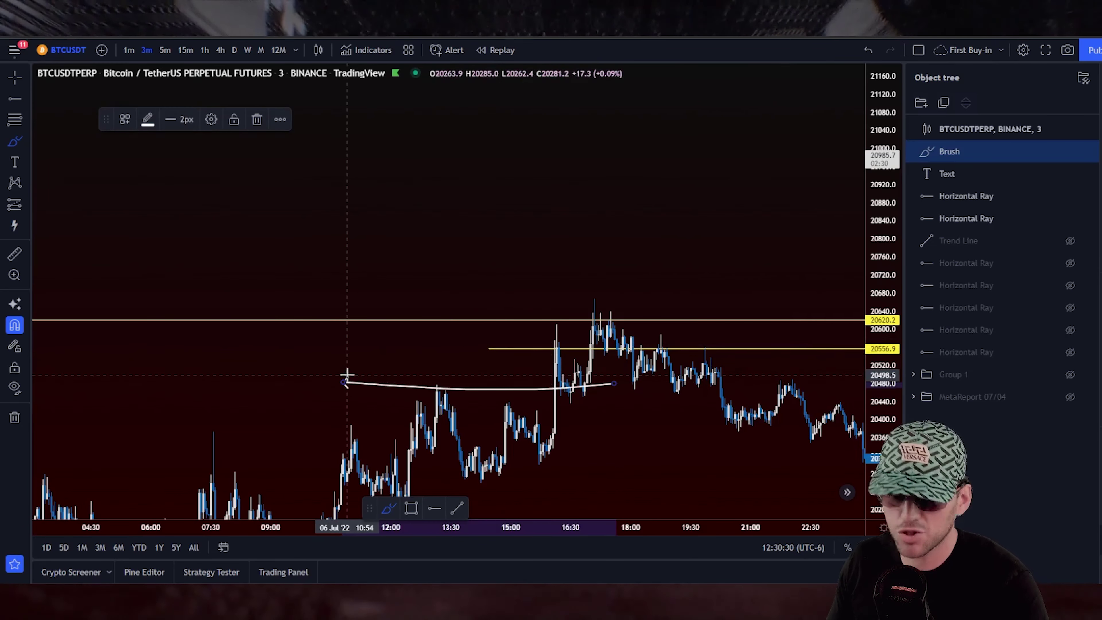
key(ctrl+z)
drag(525, 356, 420, 348)
click(277, 356)
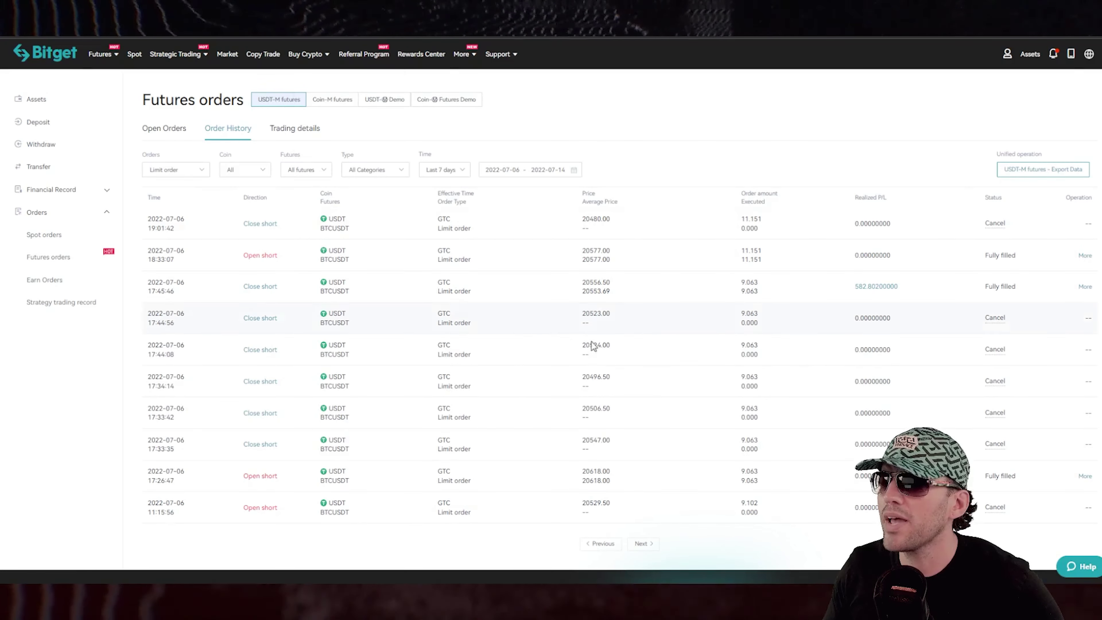
- In Bitget, go to the previous page of the futures order history
scroll(594, 370, down, 3)
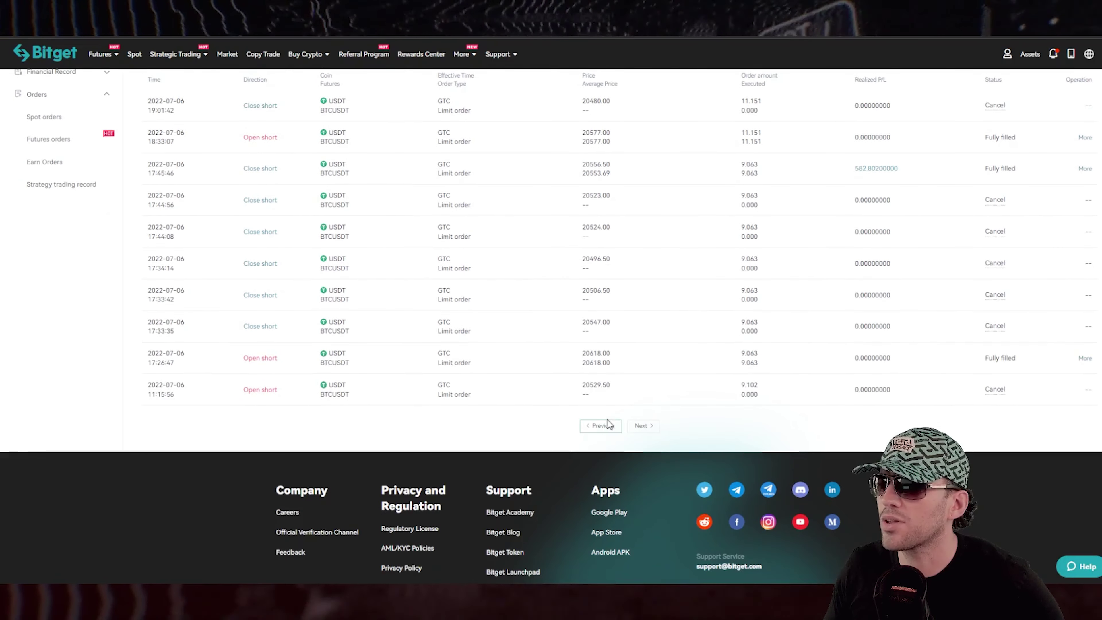
click(603, 422)
scroll(608, 420, up, 1)
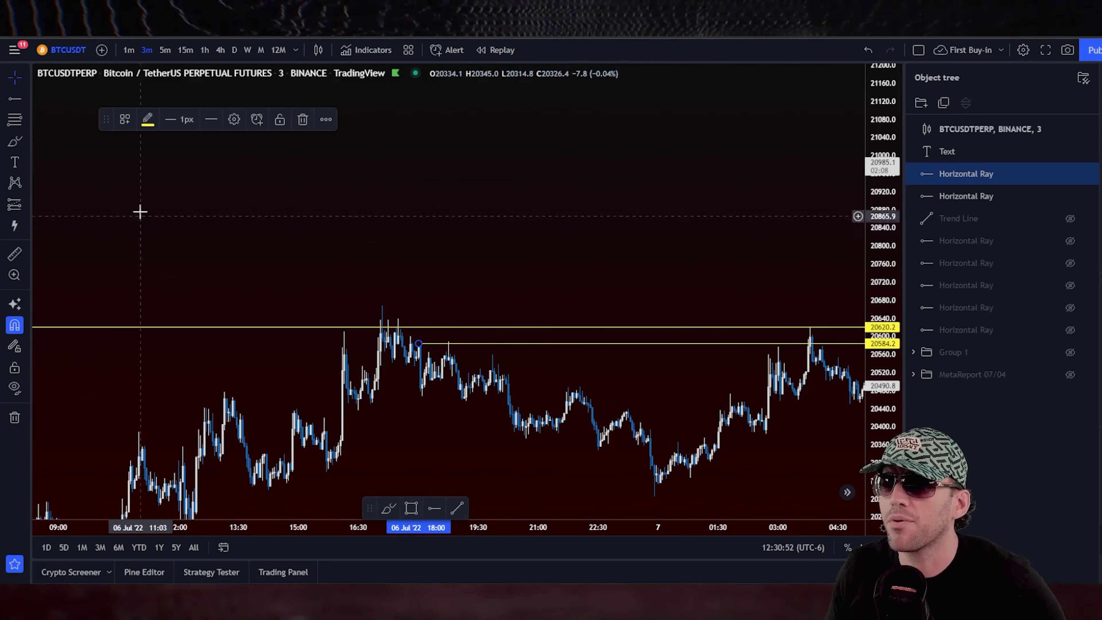
- In TradingView, try to draw a short trend line along the lower horizontal ray, after its 6 July 18:00 start
key(alt+t)
mouse_move(445, 348)
mouse_down()
mouse_move(430, 338)
mouse_move(468, 350)
mouse_move(438, 360)
mouse_move(460, 385)
mouse_move(450, 346)
mouse_move(513, 344)
mouse_up()
key(ctrl+z)
key(ctrl+z)
key(ctrl+z)
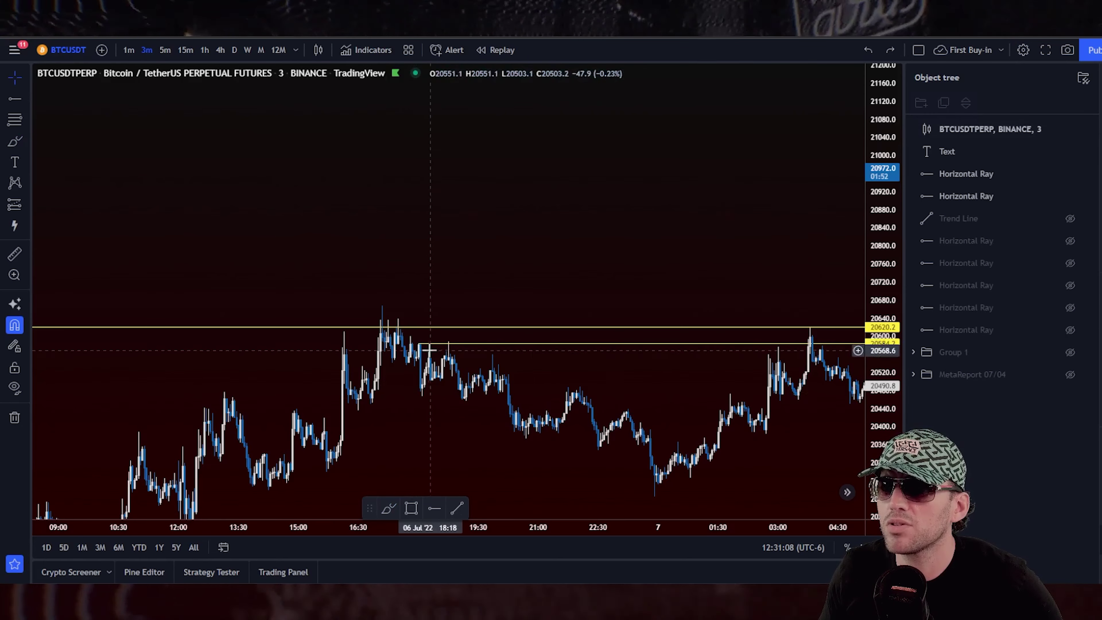
- Move the lower horizontal ray to 20503.2, starting at 6 July 18:21
drag(438, 344, 431, 385)
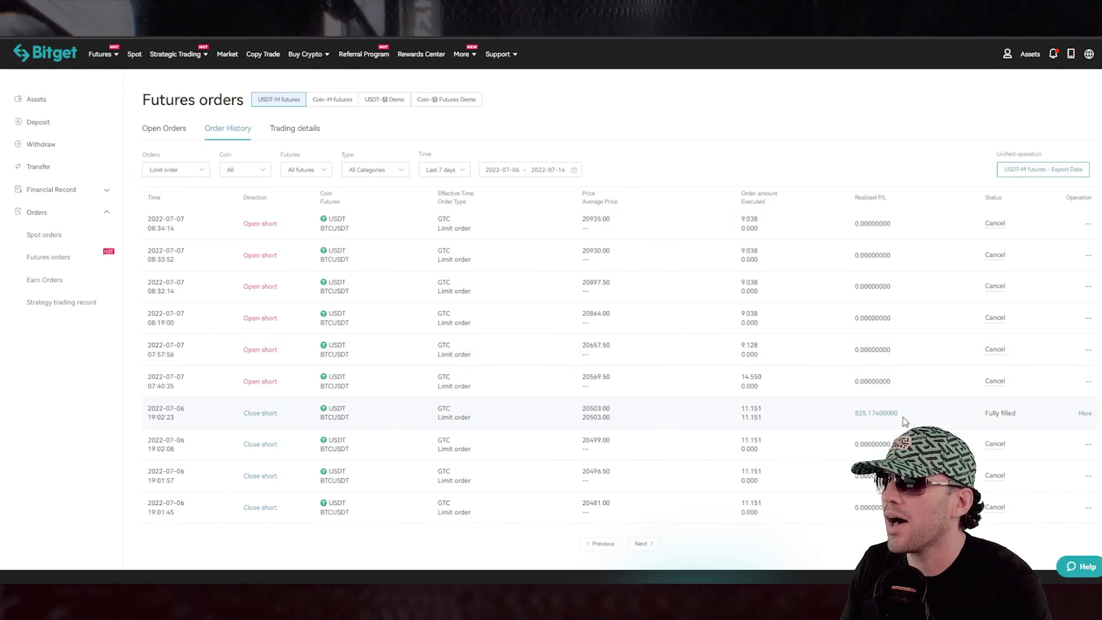
- In Bitget, examine the amount and realized P/L of the 6 July 19:02:23 close-short order and go to the previous history page
drag(903, 417, 740, 410)
click(600, 545)
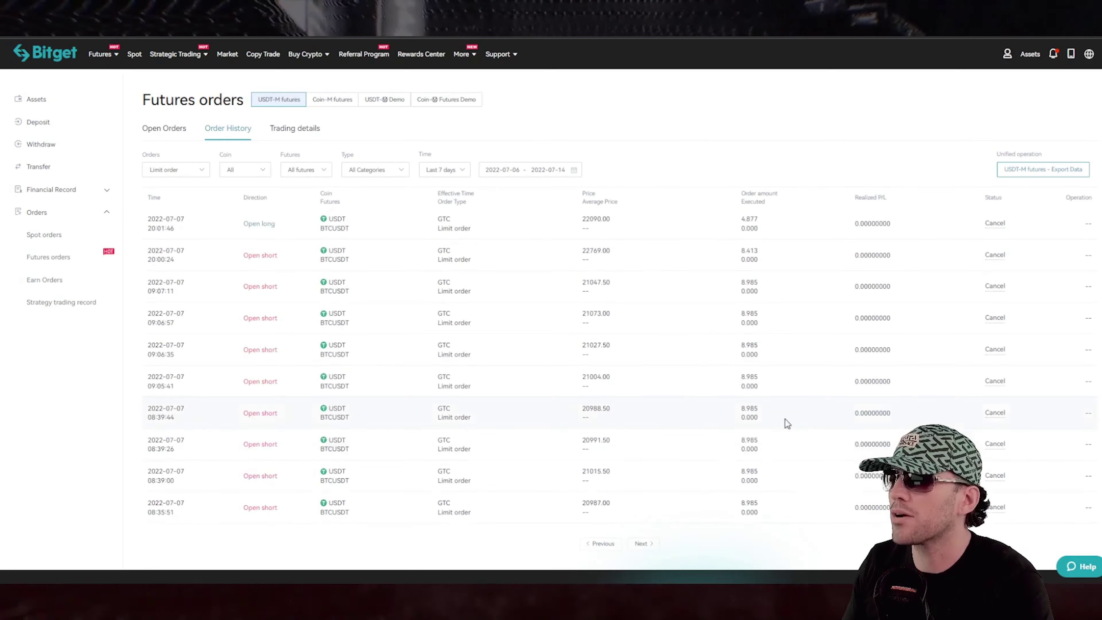
- Check the cancel statuses of the three newest 7 July orders and the 09:07:11 order's executed amount, and go to the previous page
double_click(995, 223)
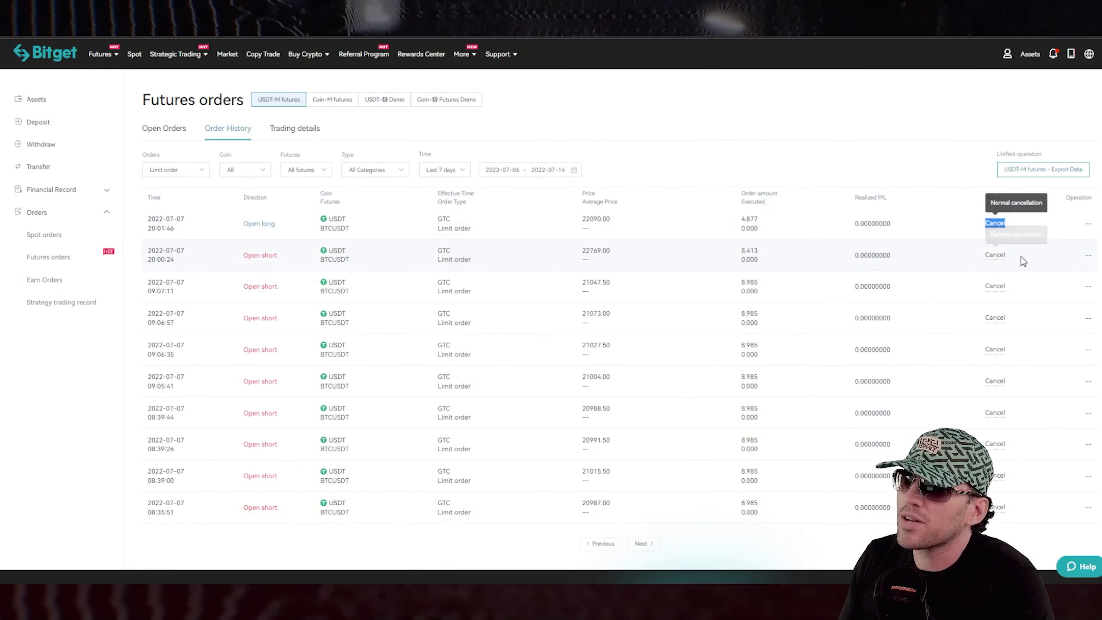
double_click(995, 255)
double_click(995, 286)
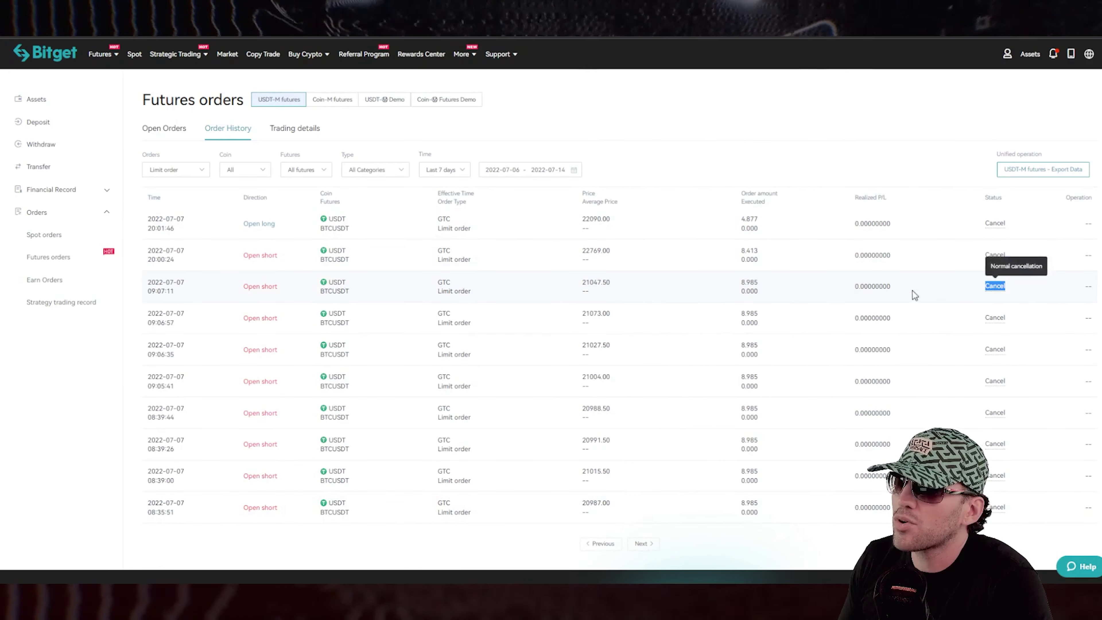
double_click(873, 286)
mouse_move(743, 290)
mouse_down()
mouse_move(721, 288)
mouse_move(758, 292)
mouse_up()
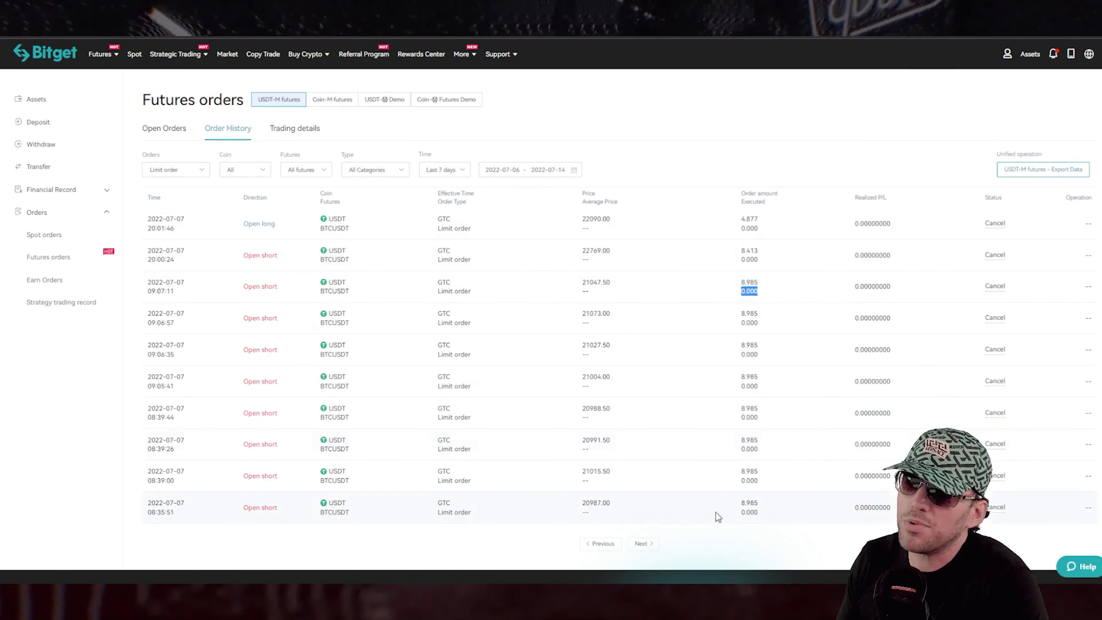
click(586, 550)
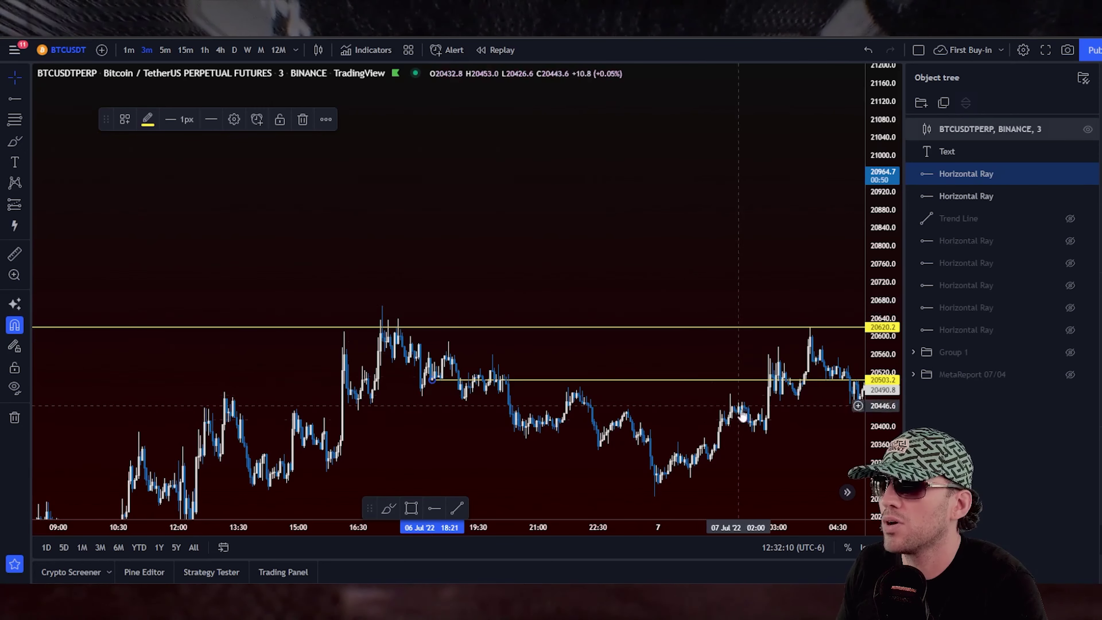
- In TradingView, draw a horizontal ray at 21867.0 from the 7 July 20:27 low
drag(745, 413, 432, 412)
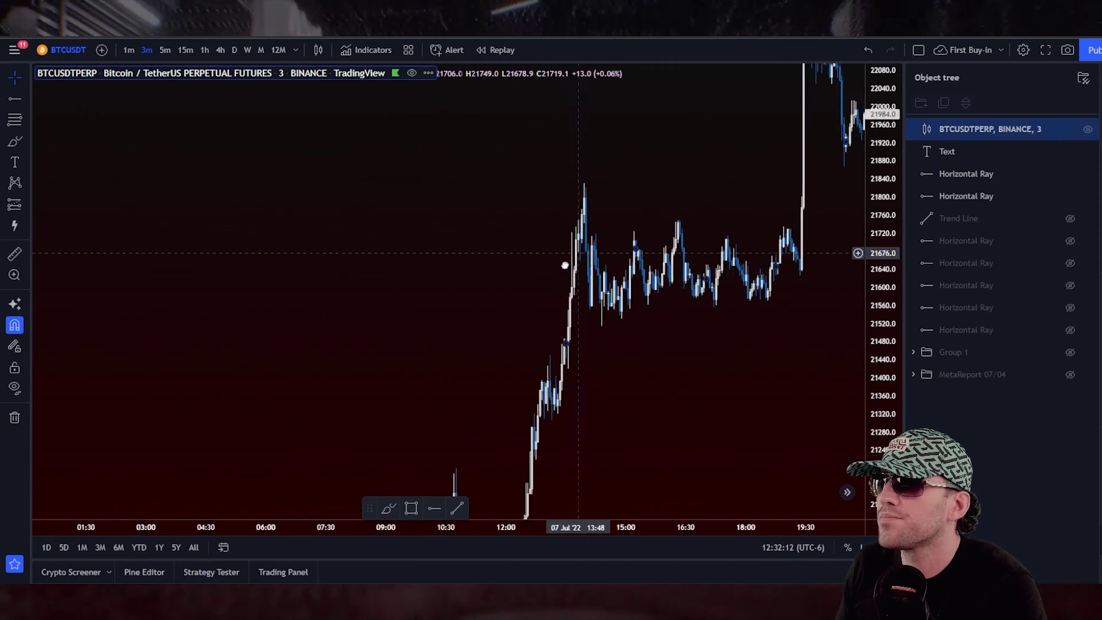
drag(564, 265, 576, 347)
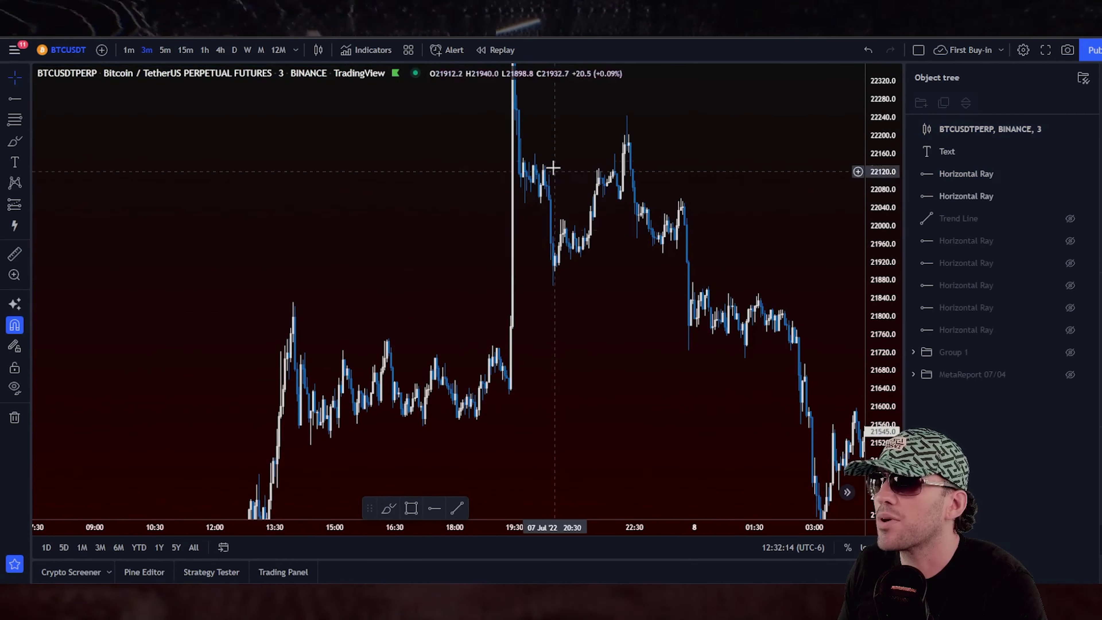
drag(573, 206, 475, 284)
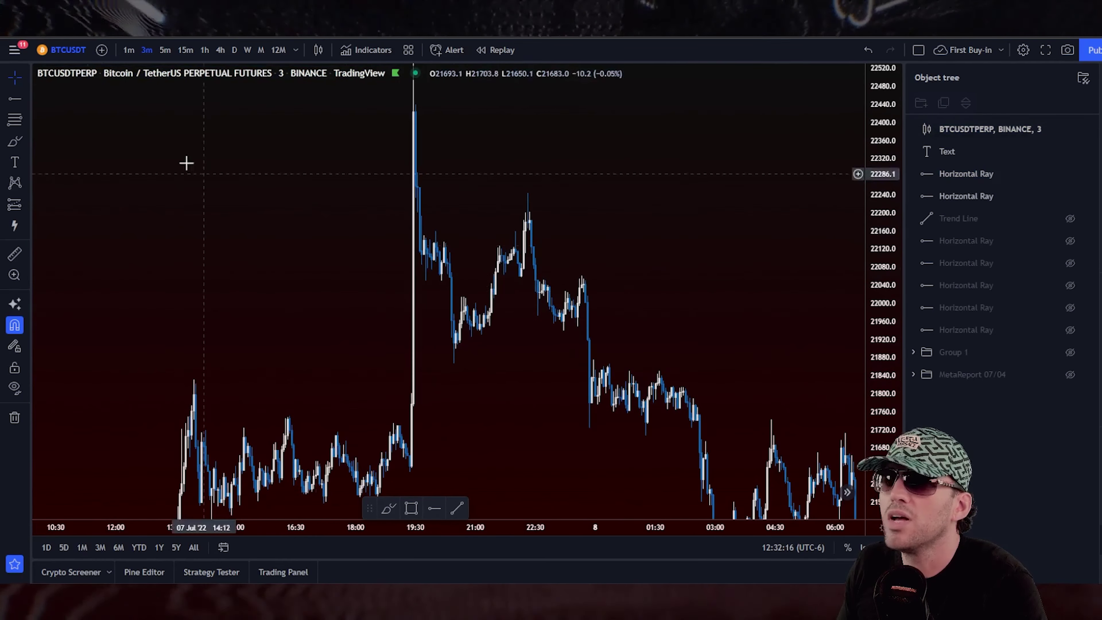
key(alt+j)
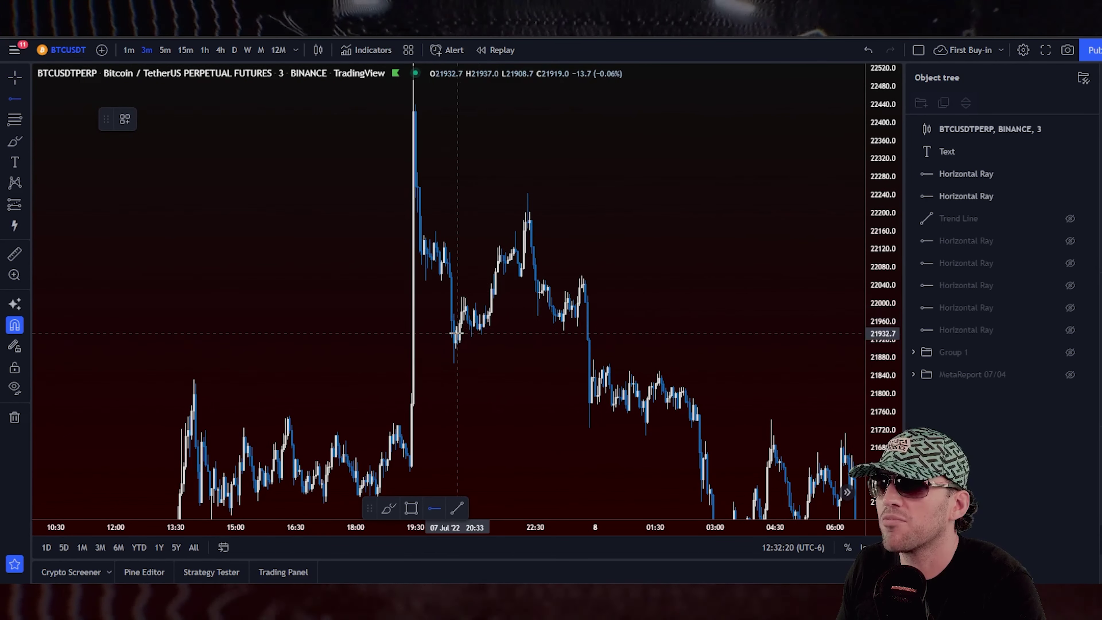
click(453, 363)
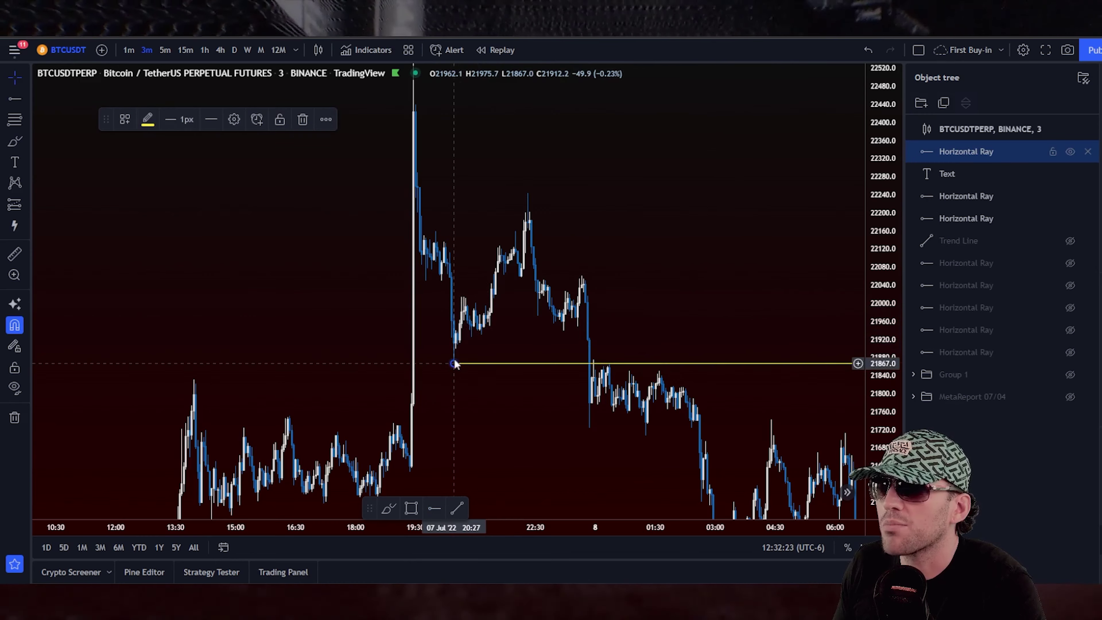
- Start bar replay at about 22:00 on 7 July and switch the chart to the 1-minute interval
click(481, 51)
click(515, 238)
click(129, 50)
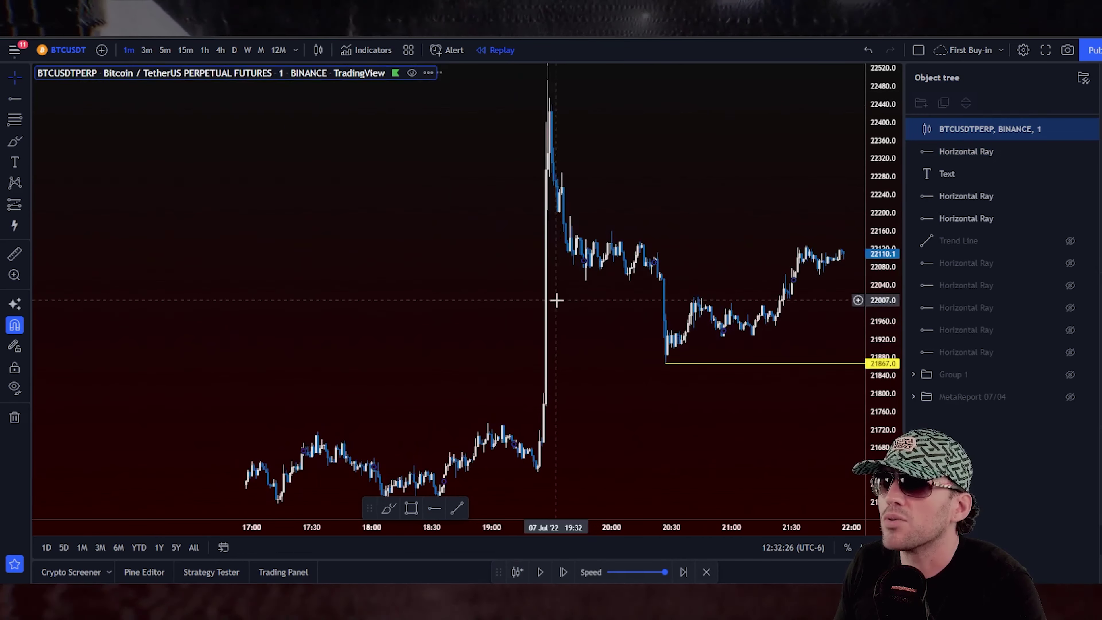
- Check the 7 July 20:24:20 open-long order in Bitget and move the new ray on the TradingView chart to 21904.1
mouse_move(660, 366)
mouse_down()
mouse_move(680, 340)
mouse_move(667, 367)
mouse_move(668, 355)
mouse_up()
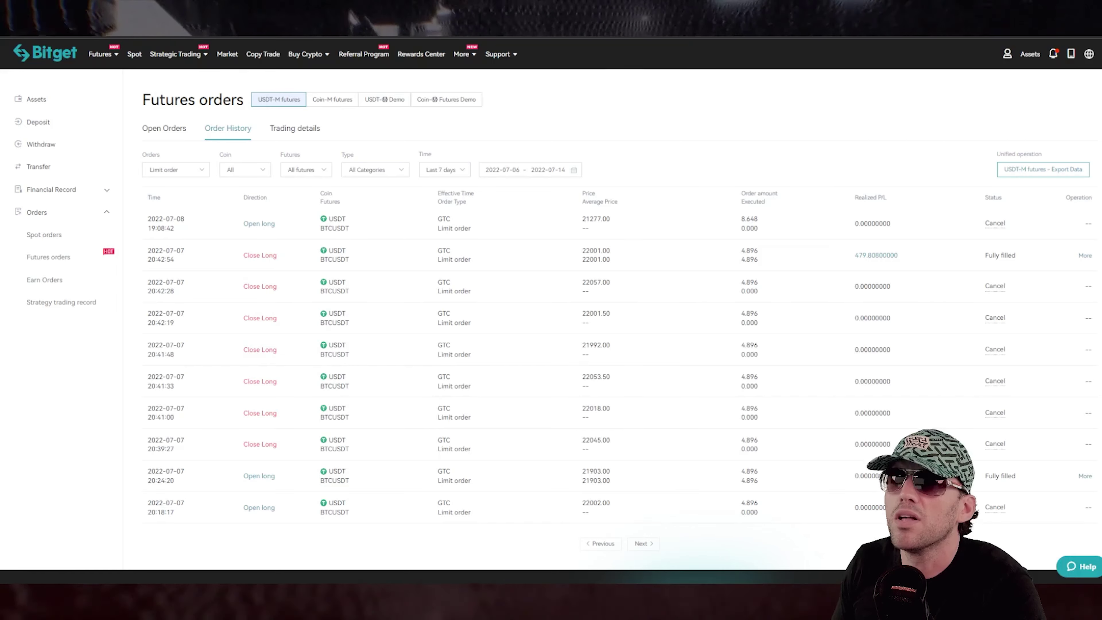
drag(334, 497, 333, 482)
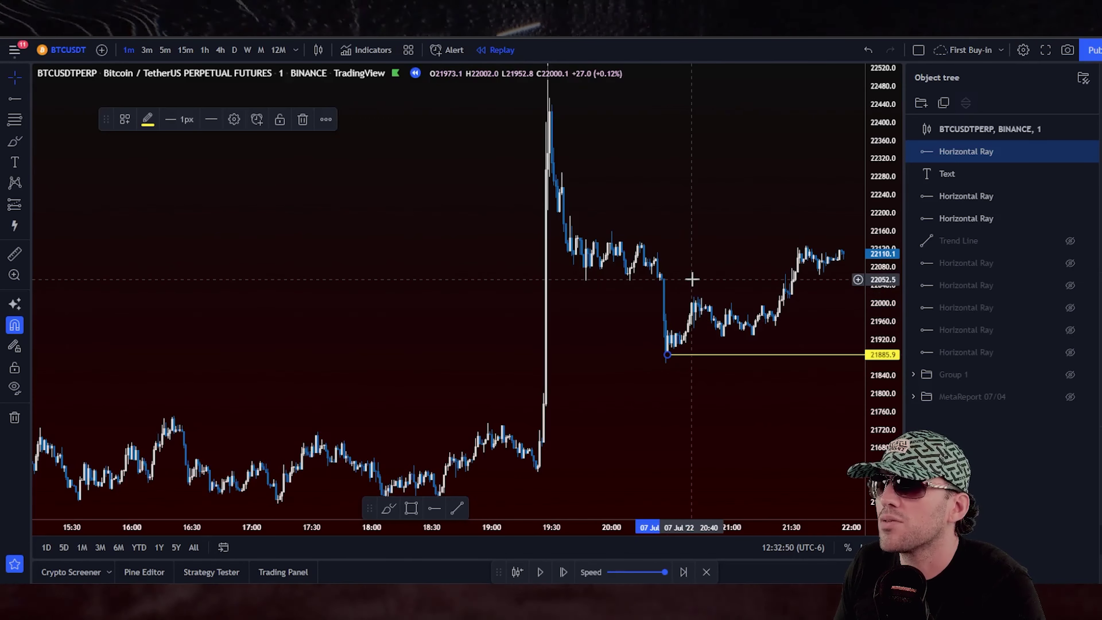
drag(692, 280, 588, 285)
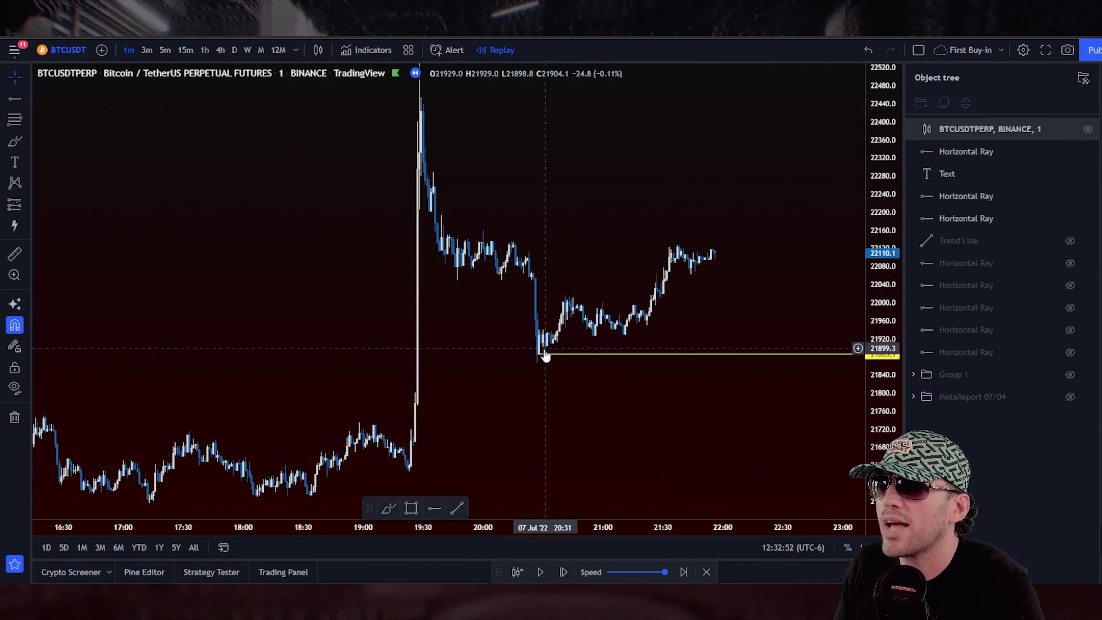
drag(544, 354, 545, 346)
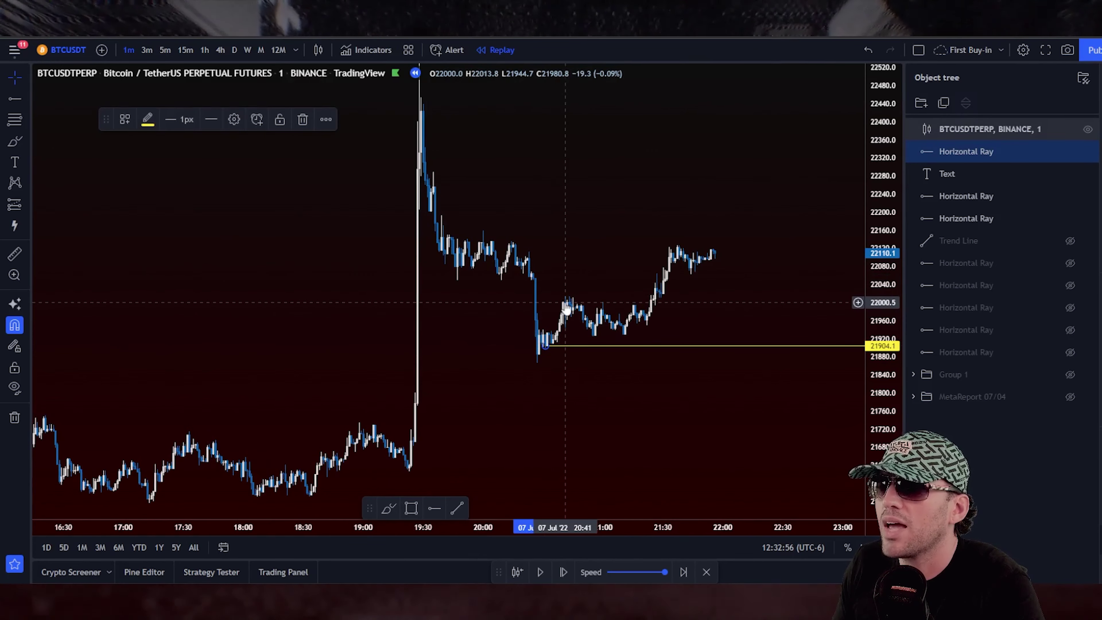
- Draw a second horizontal ray for the long trade's exit at 22005.3, starting at 7 July 20:42
click(22, 99)
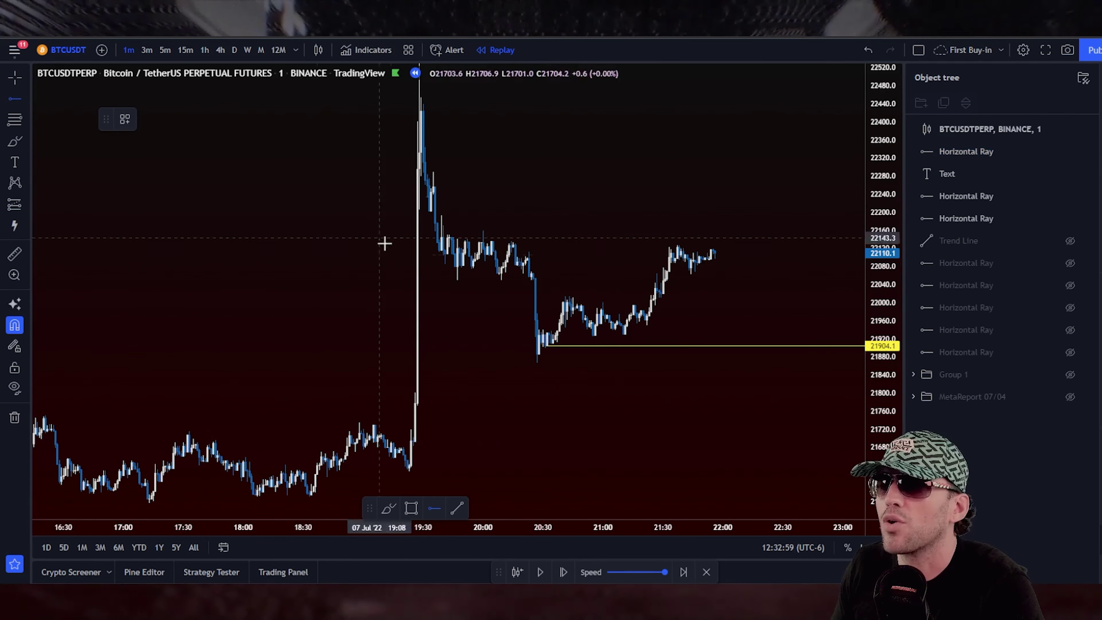
click(582, 306)
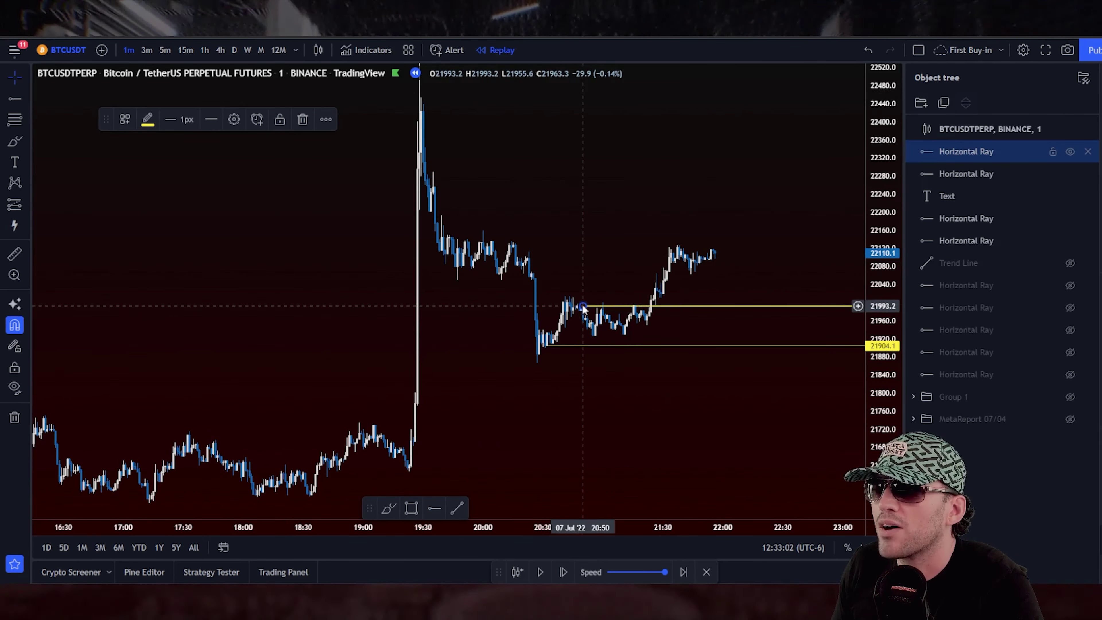
drag(583, 306, 575, 308)
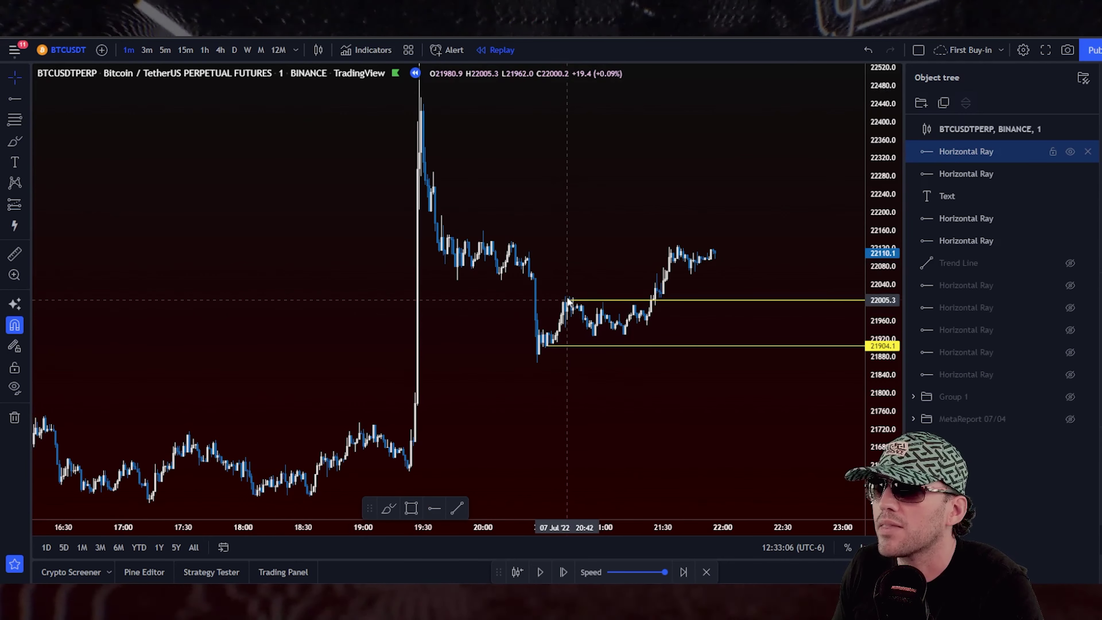
click(690, 309)
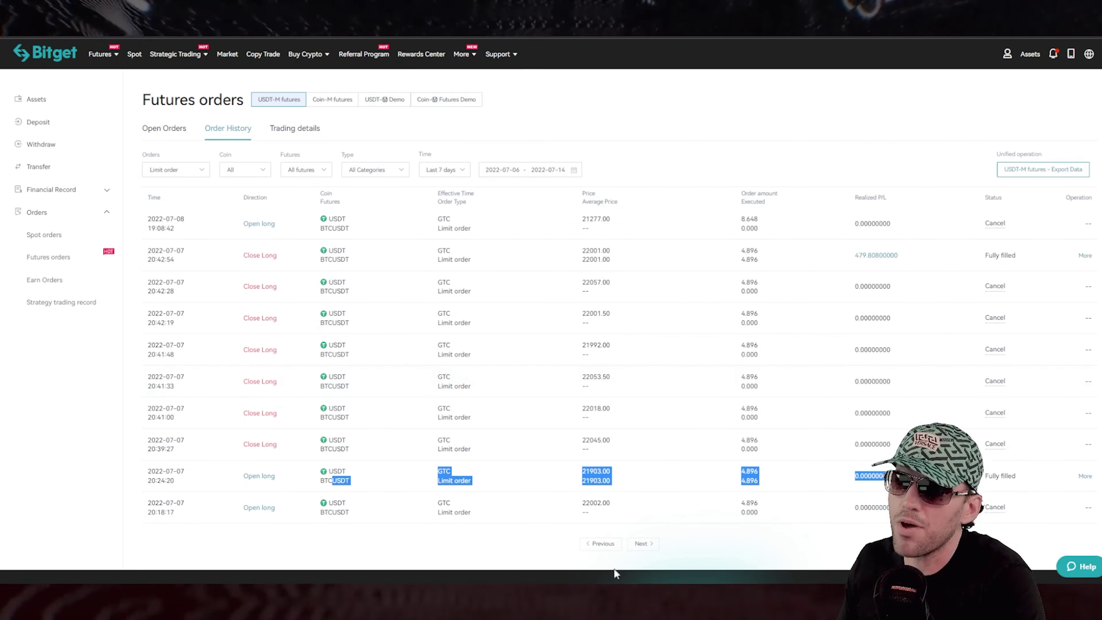
- In Bitget, clear the highlighted 20:24:20 order row and go to the previous page of the order history
click(521, 553)
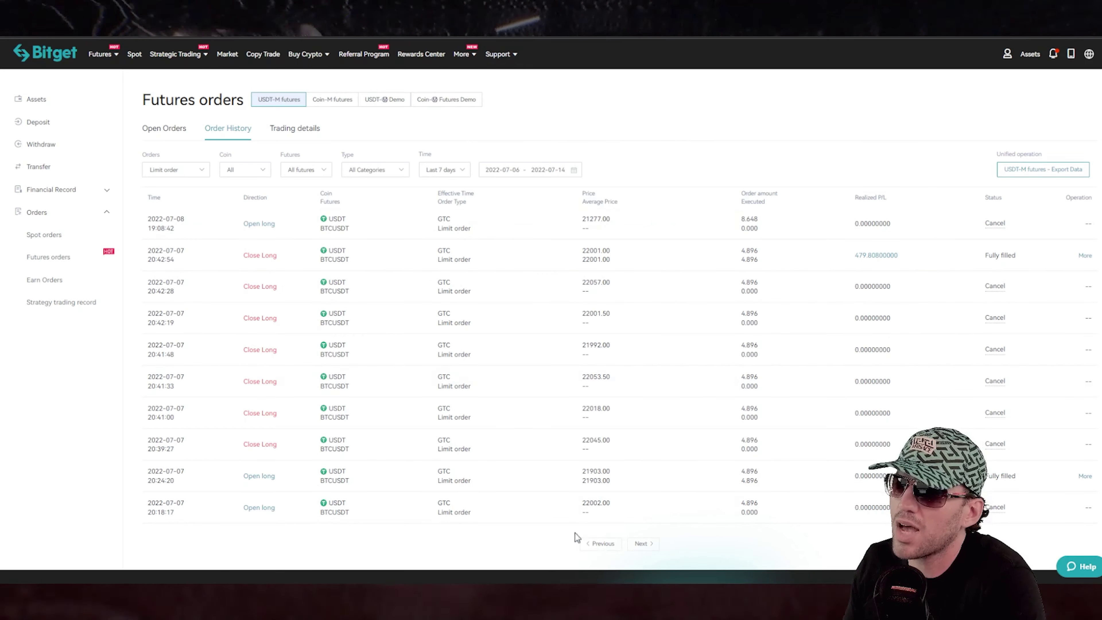
click(610, 548)
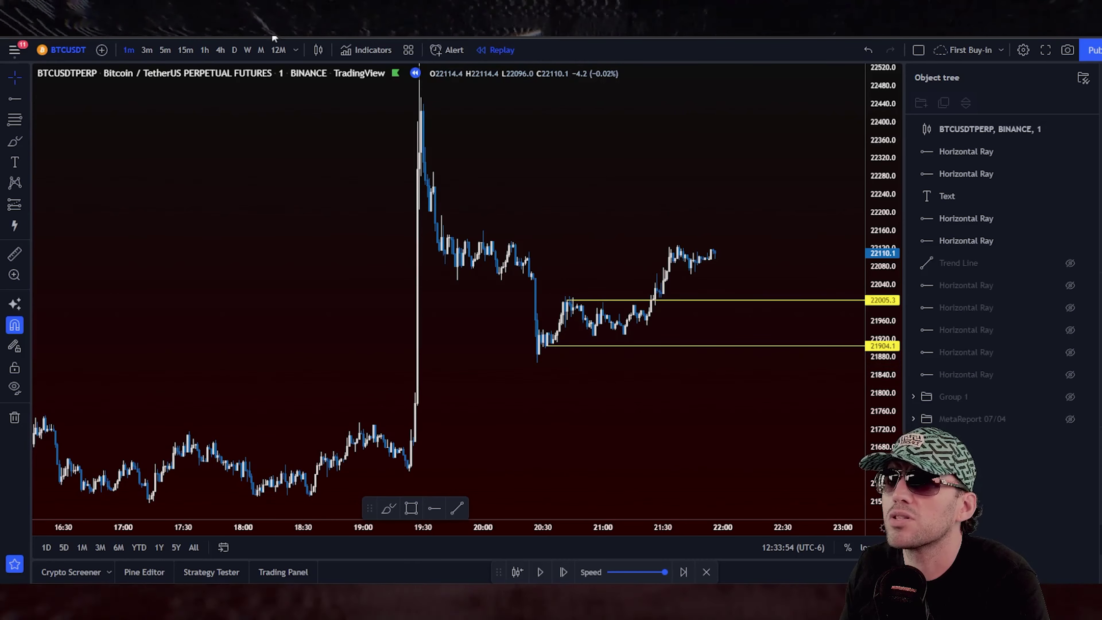
- In TradingView, switch the chart to the 15-minute interval and exit replay mode
click(185, 50)
click(490, 50)
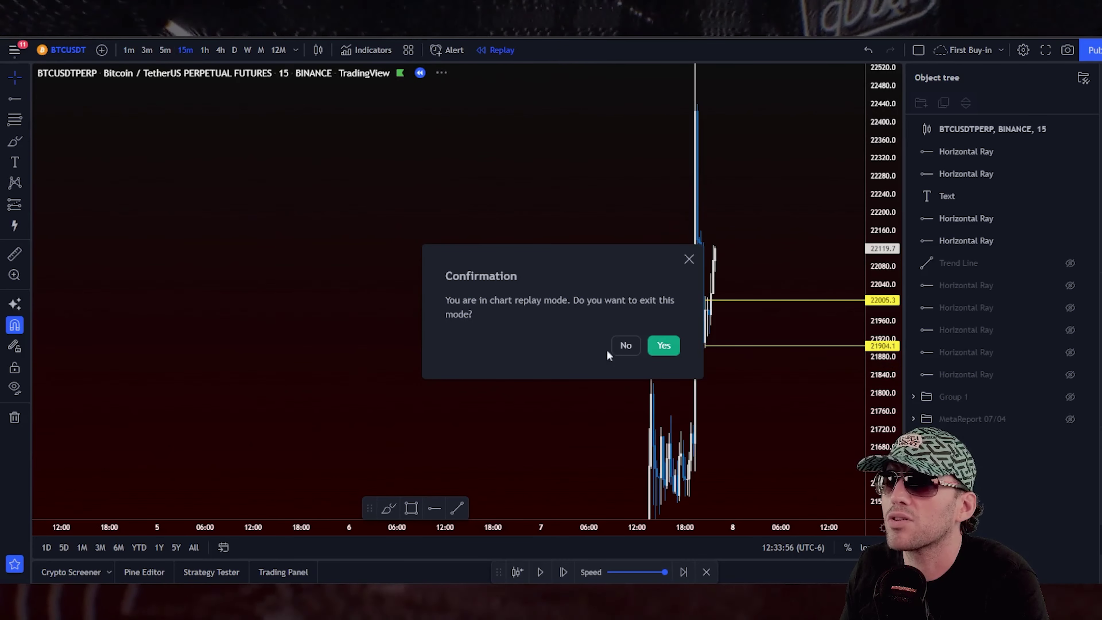
click(663, 344)
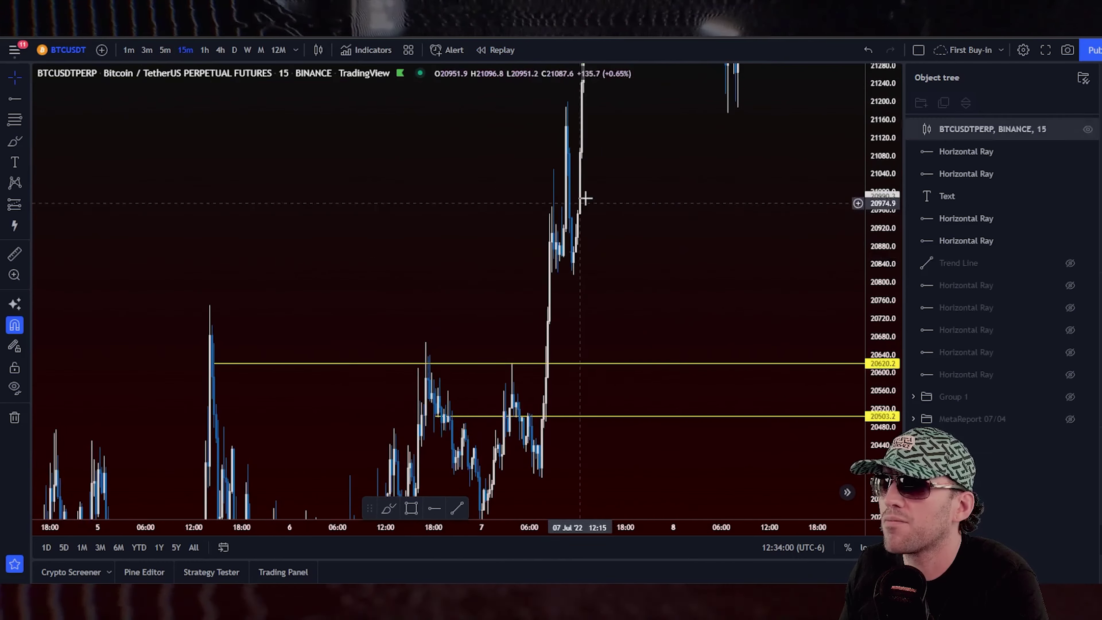
- Draw a horizontal ray at 21521.3 from the 9 July 07:00 candle
scroll(423, 321, up, 5)
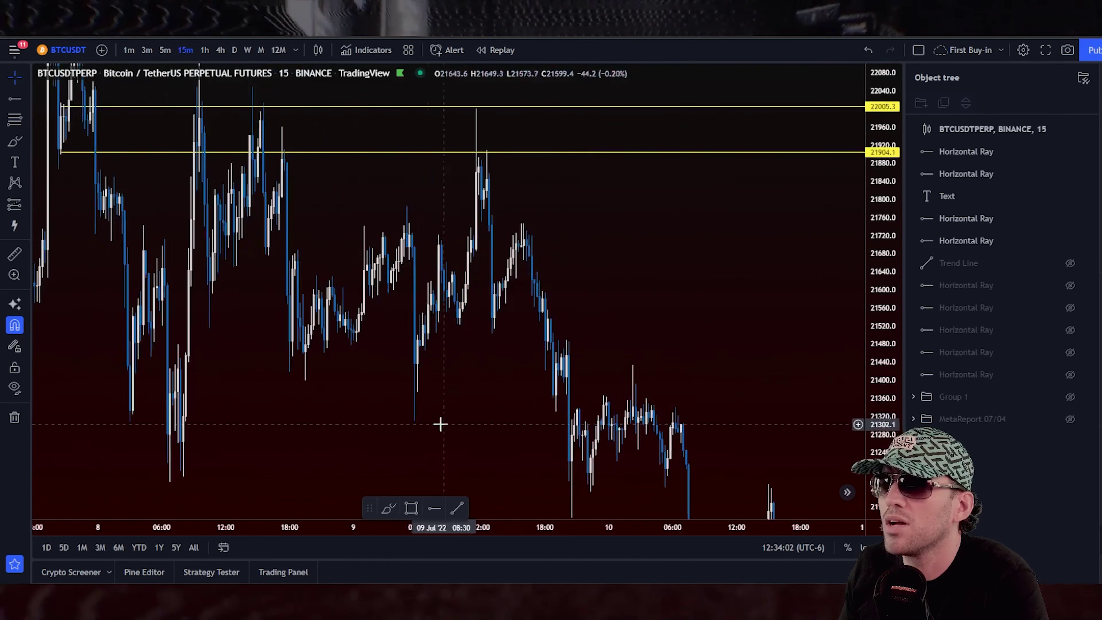
drag(270, 399, 335, 389)
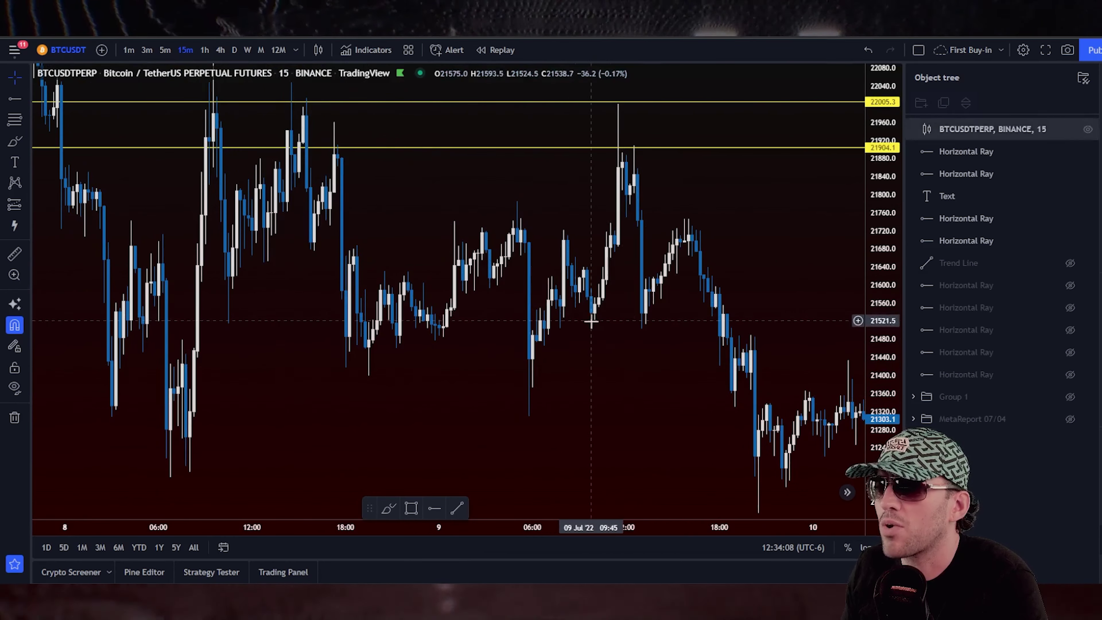
drag(663, 322, 576, 371)
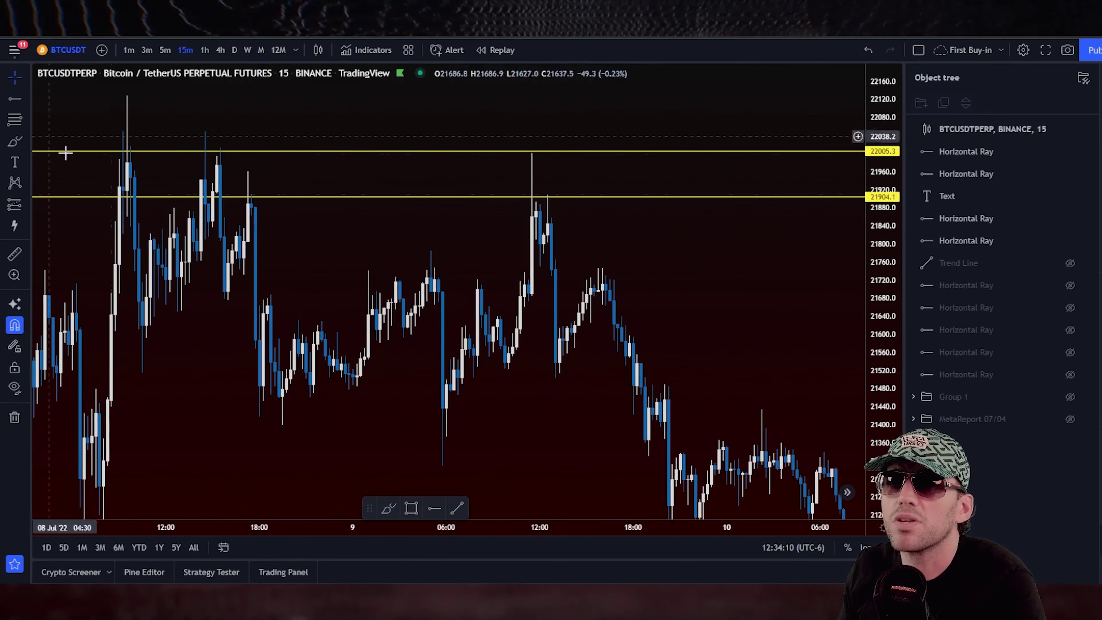
key(alt+h)
click(460, 371)
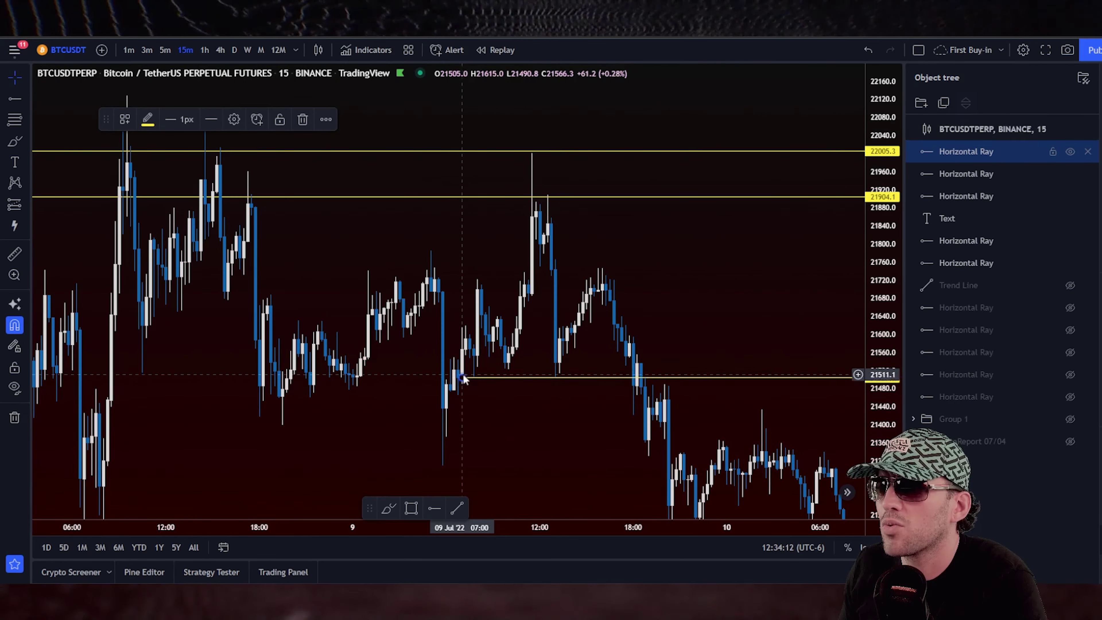
- Start bar replay at 19:00 on 9 July and switch the chart to the 5-minute interval
drag(595, 428, 570, 417)
scroll(686, 336, up, 3)
scroll(690, 341, up, 3)
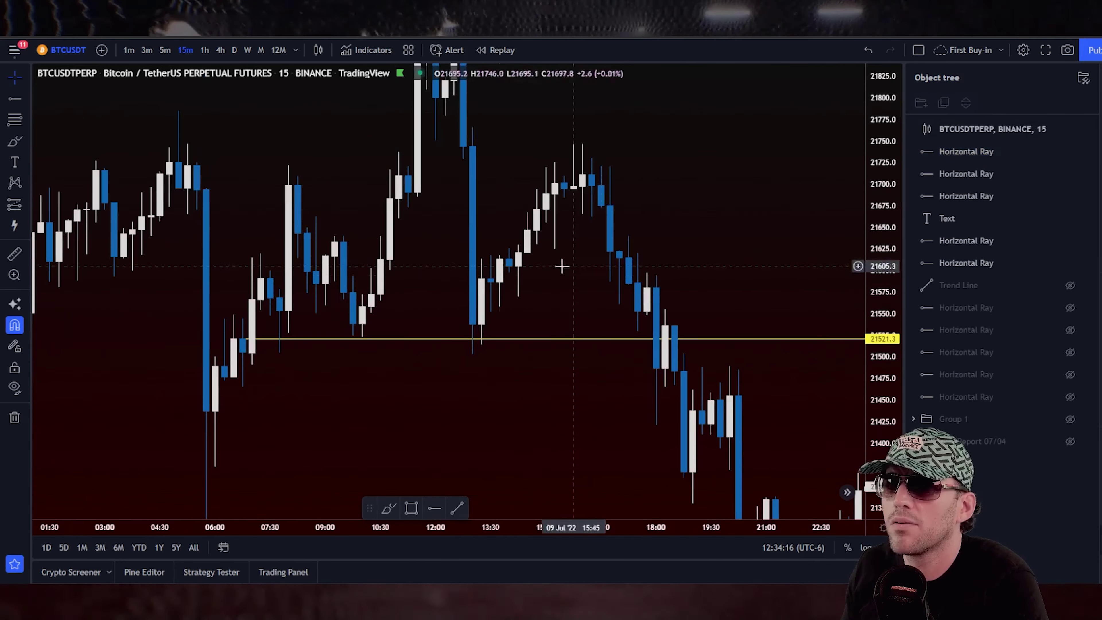
click(502, 49)
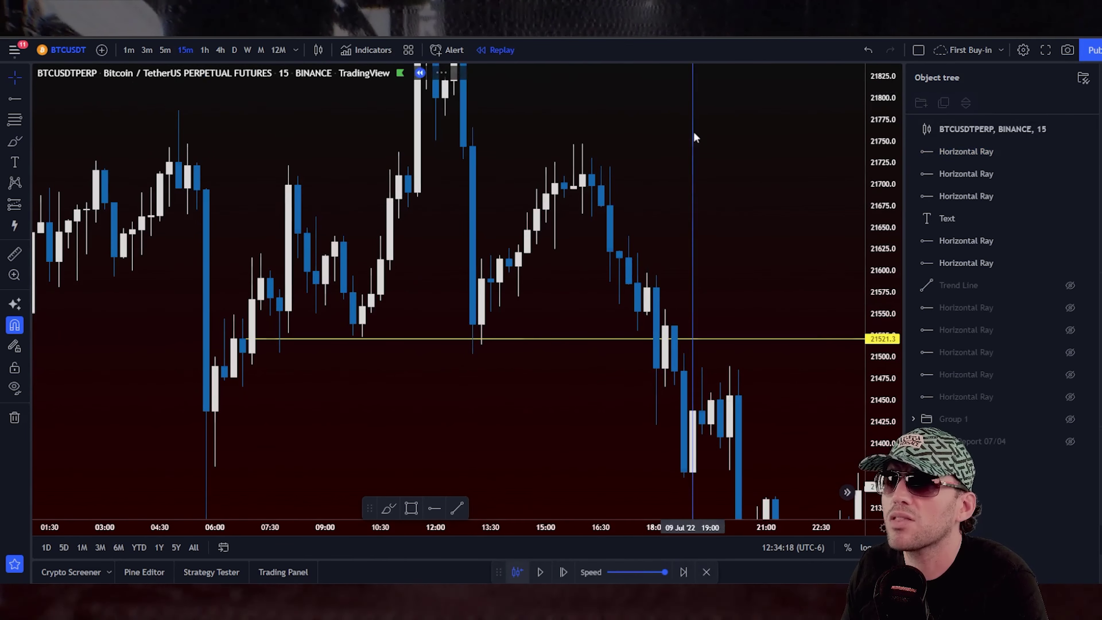
click(694, 136)
click(164, 50)
- Move the 9 July ray so that it starts near the swing low at about 10:00
scroll(534, 320, down, 5)
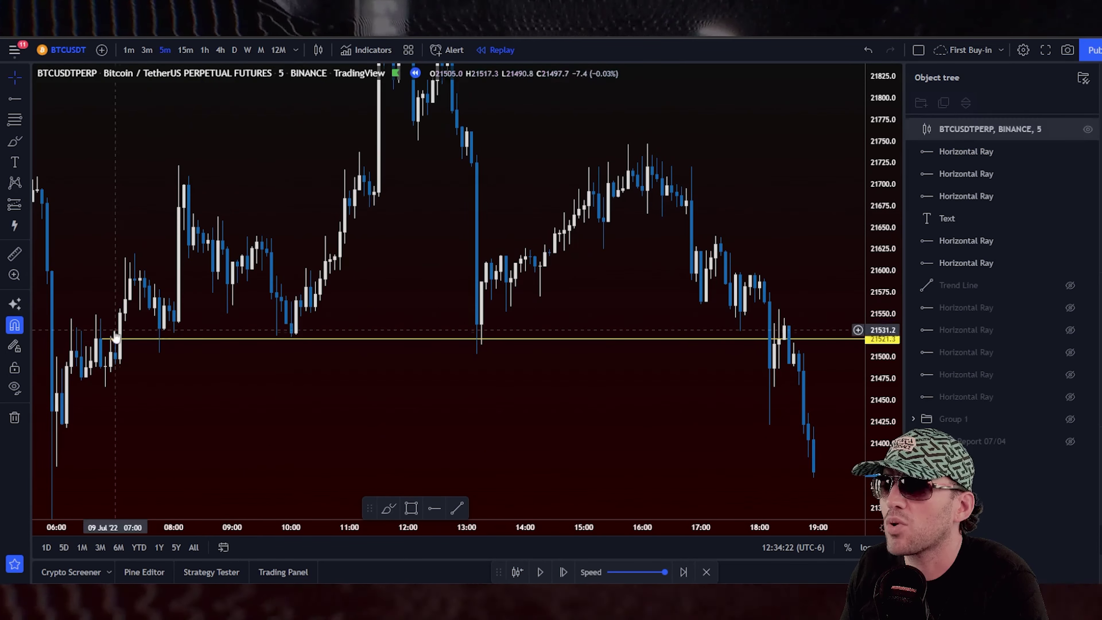
drag(293, 338, 292, 325)
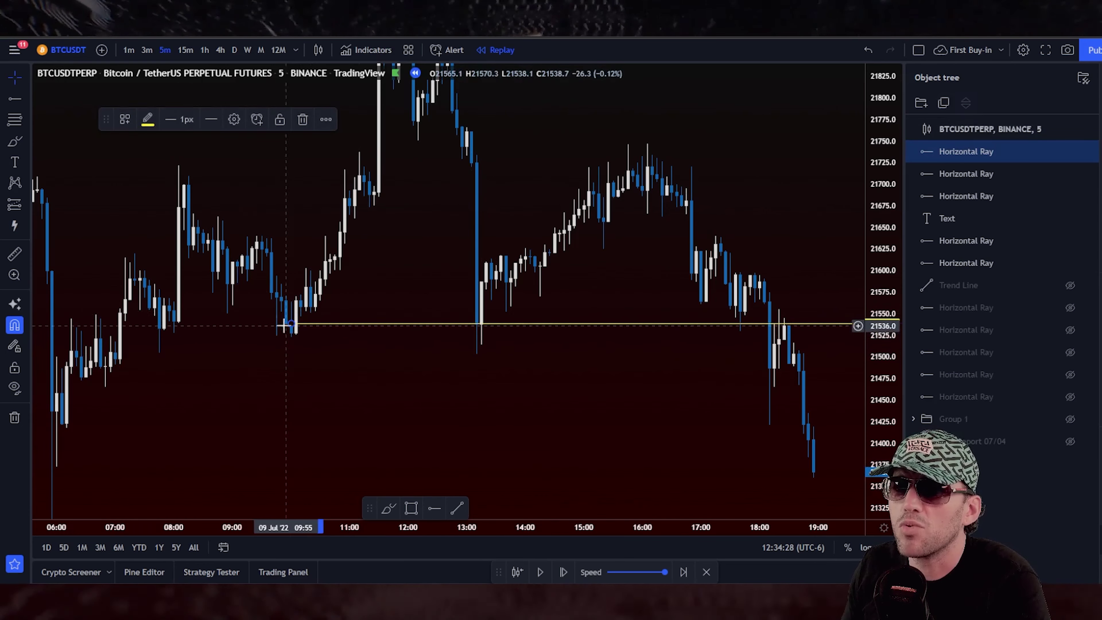
mouse_move(291, 325)
mouse_down()
mouse_move(112, 353)
mouse_move(306, 312)
mouse_move(292, 328)
mouse_up()
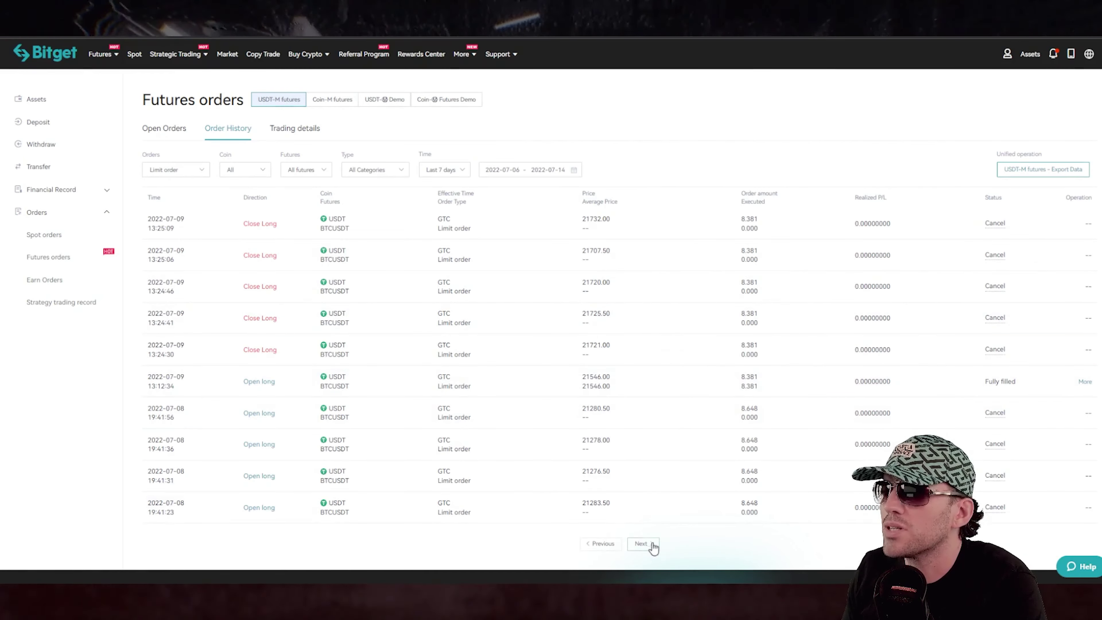
- In Bitget, compare the 9 July 13:43 close-long fills on the previous history page with the 13:12:34 open-long order
click(606, 546)
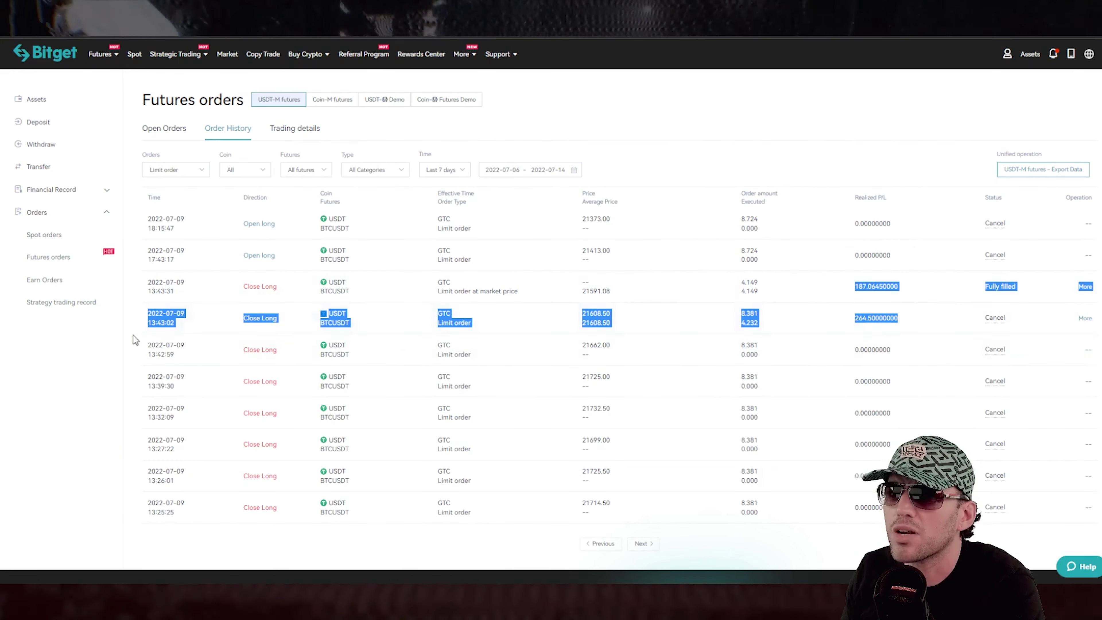
click(658, 547)
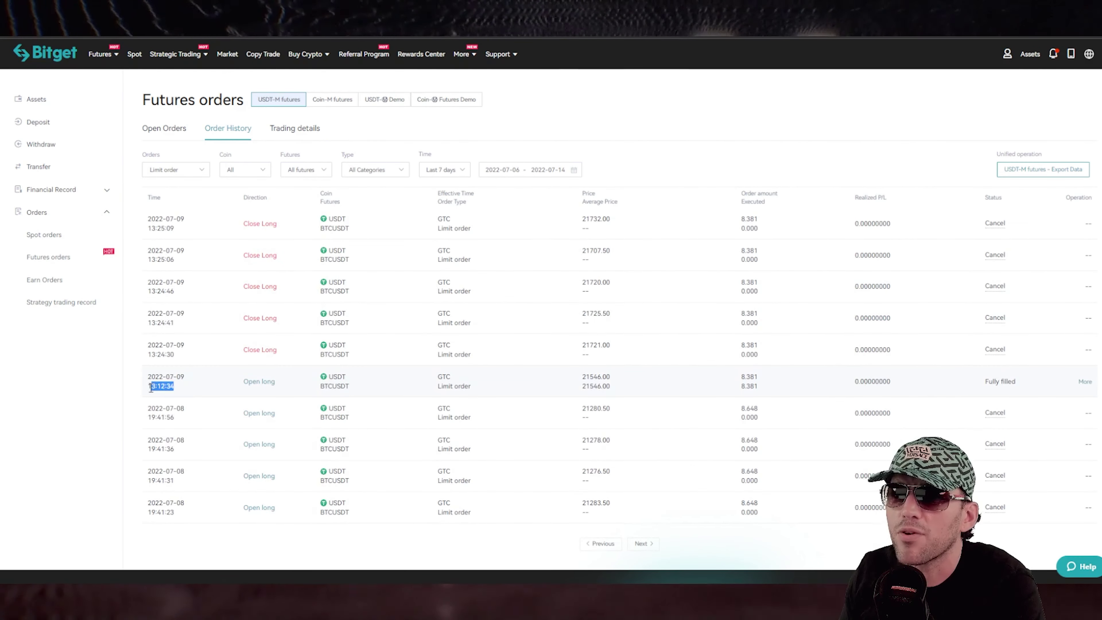
- In TradingView, move the 9 July horizontal ray so that it starts at the 13:15 candle at 21514.3
click(610, 545)
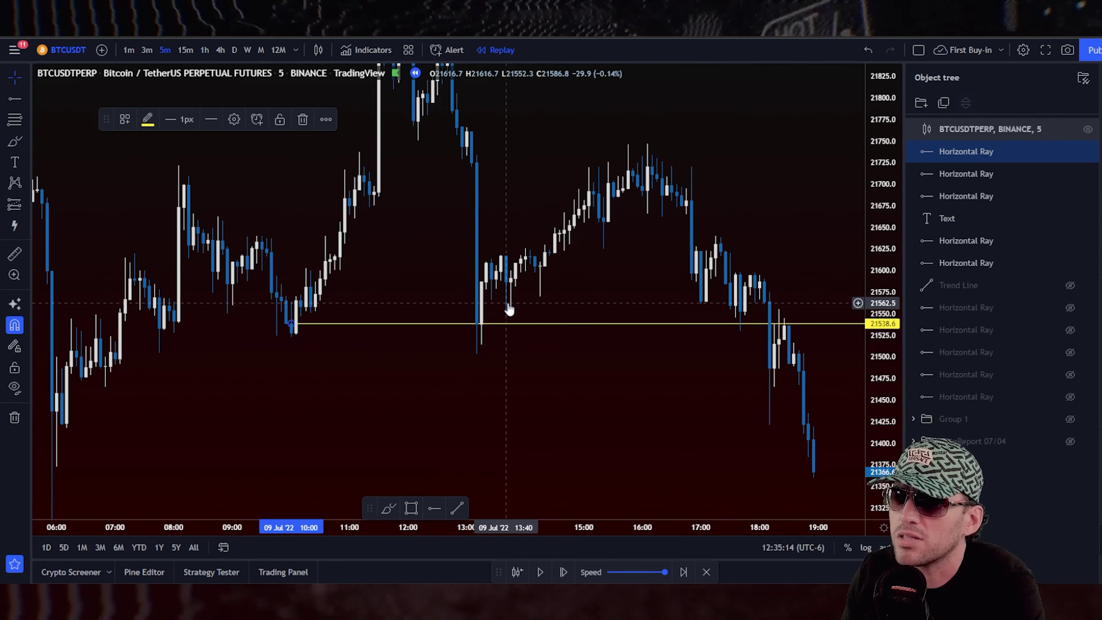
mouse_move(290, 324)
mouse_down()
mouse_move(464, 334)
mouse_move(481, 345)
mouse_up()
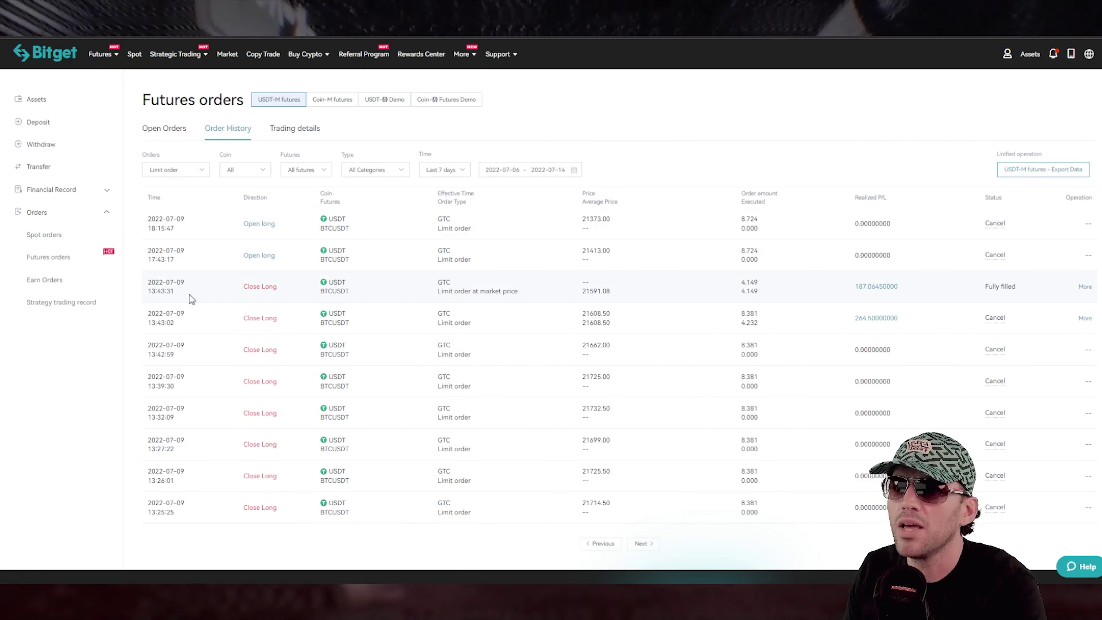
- In Bitget, examine the times and status of the 9 July 13:43:31 and 13:43:02 close-long orders
drag(190, 295, 149, 300)
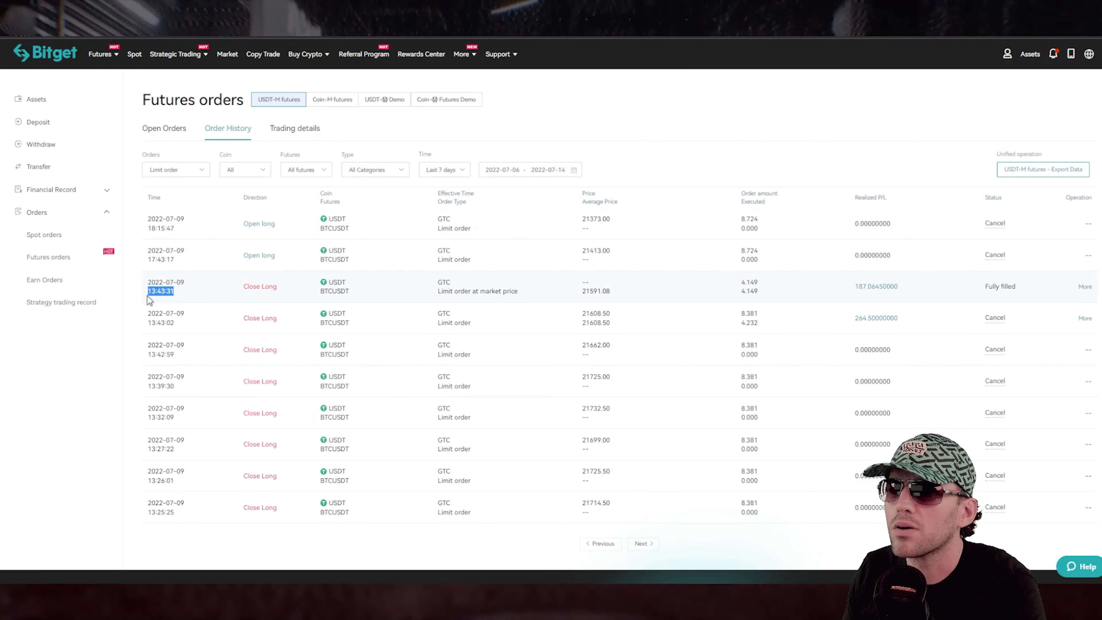
click(181, 255)
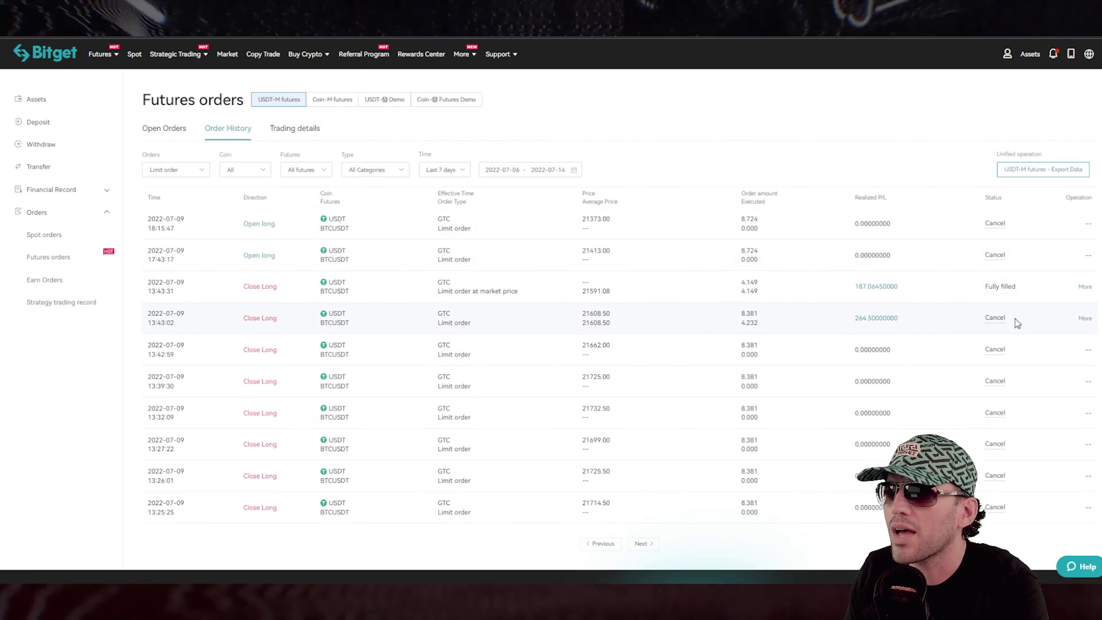
drag(1015, 319, 198, 278)
click(179, 259)
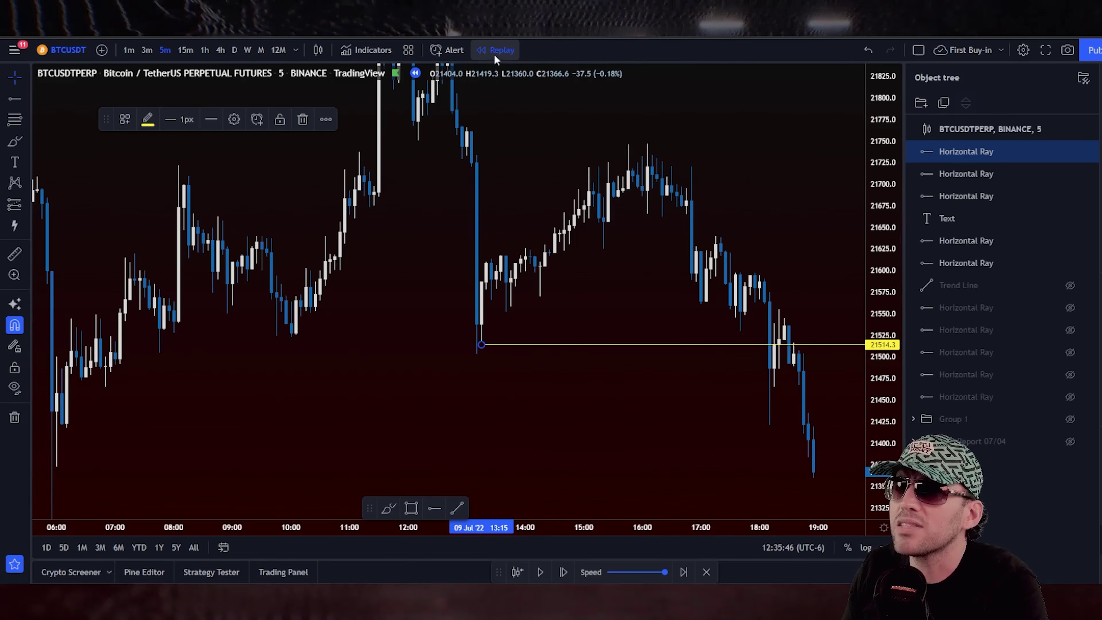
- In TradingView, exit bar replay and return to the live 5-minute chart
click(494, 54)
click(661, 352)
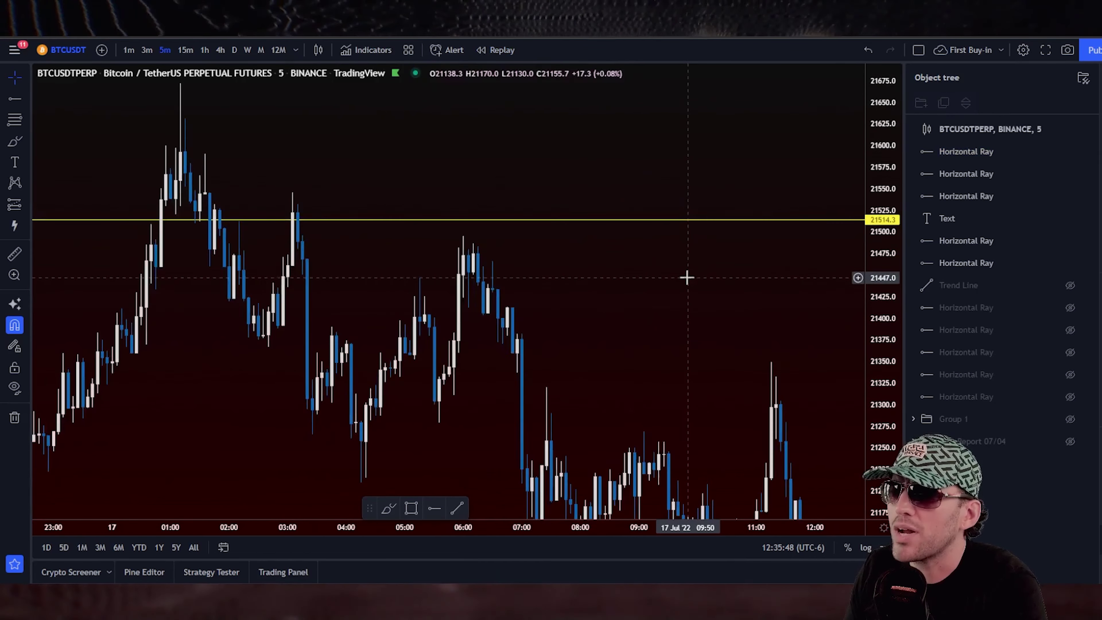
scroll(687, 277, down, 4)
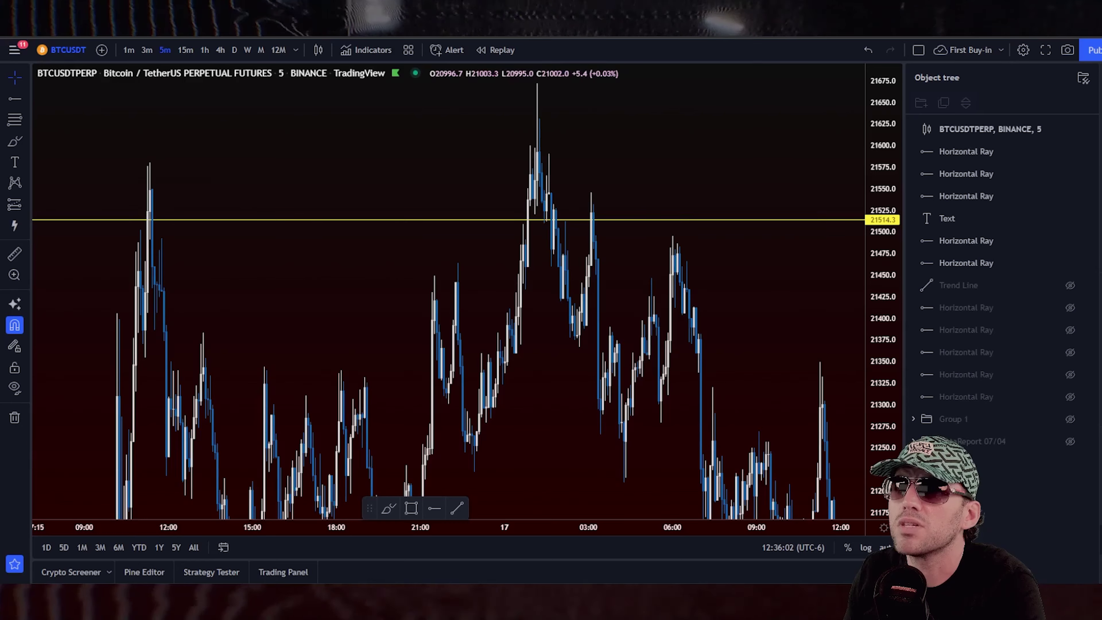
scroll(364, 197, up, 5)
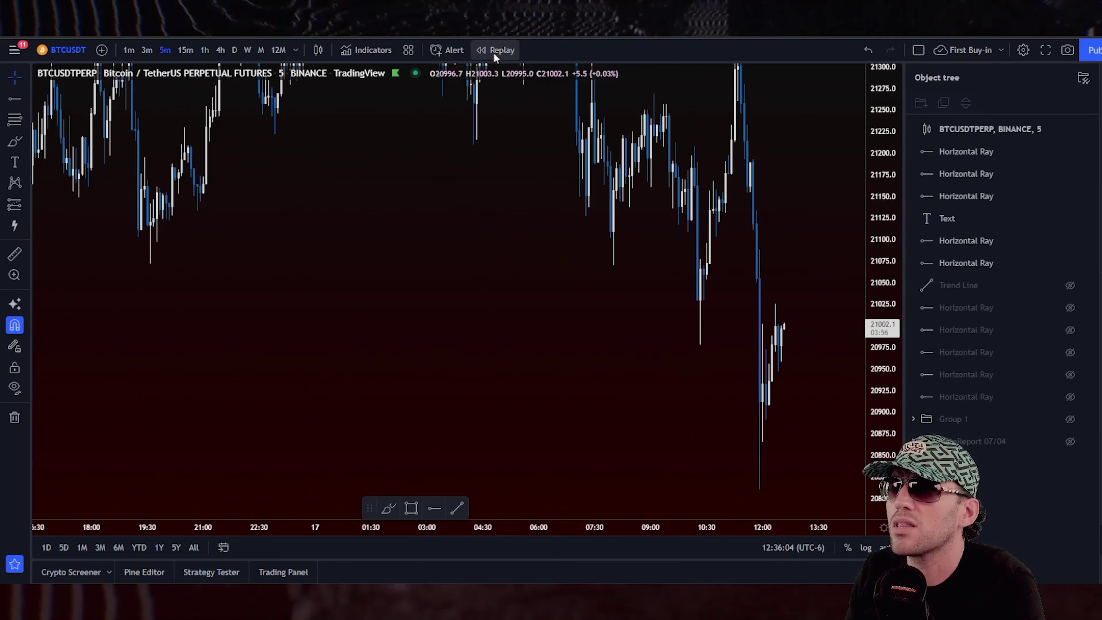
- Go back through the 5-minute chart to examine the price action from the evening of 9 July into 10 July
drag(299, 196, 544, 197)
drag(460, 254, 740, 242)
scroll(740, 242, left, 15)
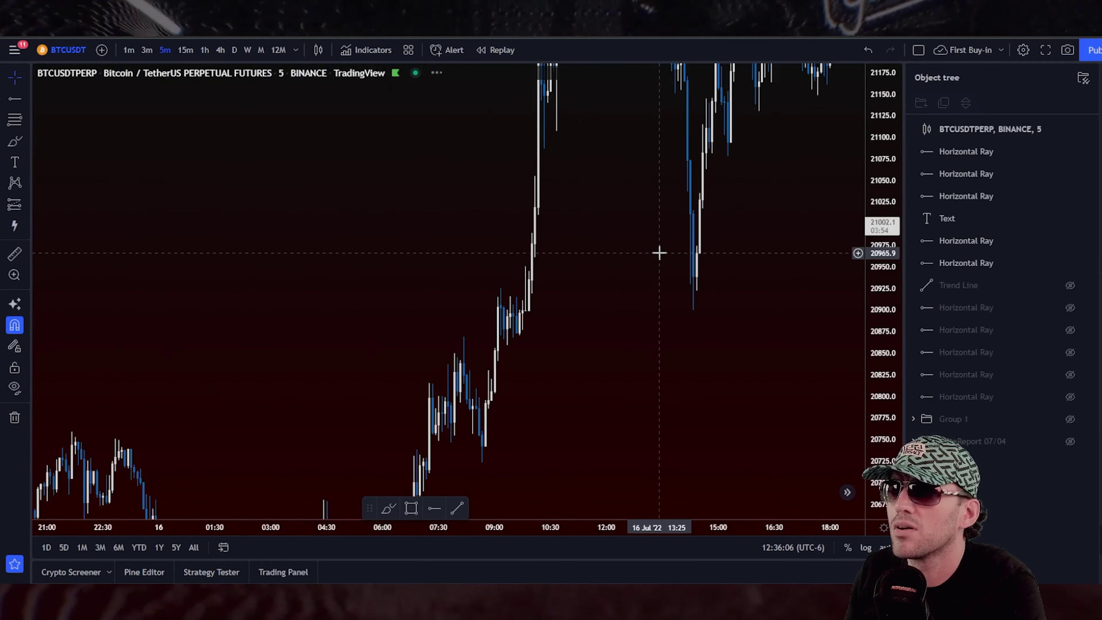
scroll(649, 191, left, 8)
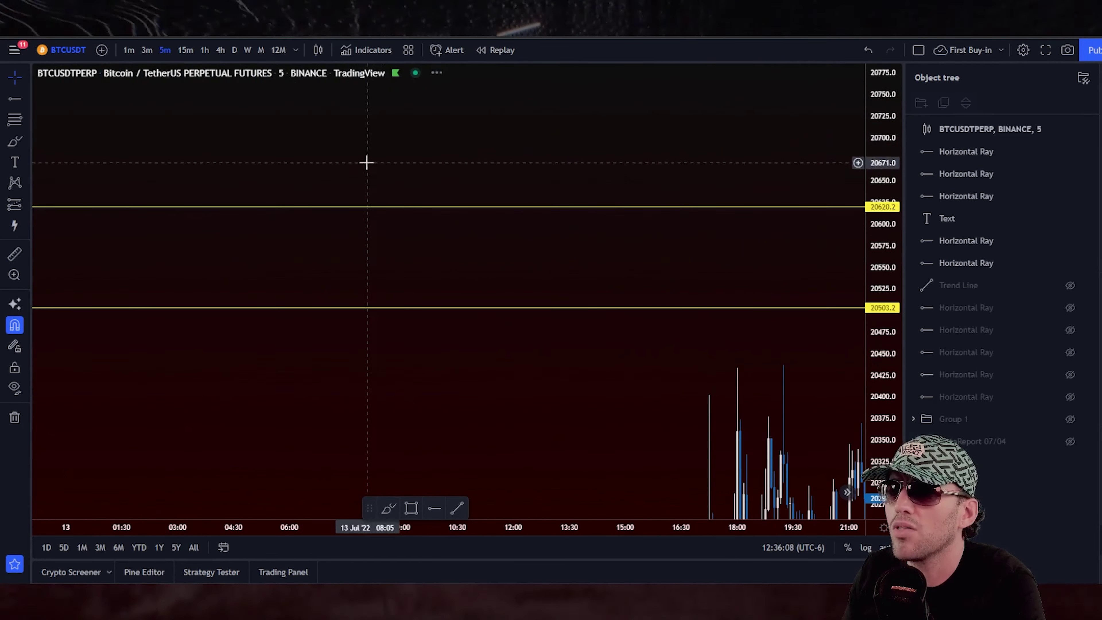
scroll(285, 299, left, 8)
scroll(285, 300, left, 10)
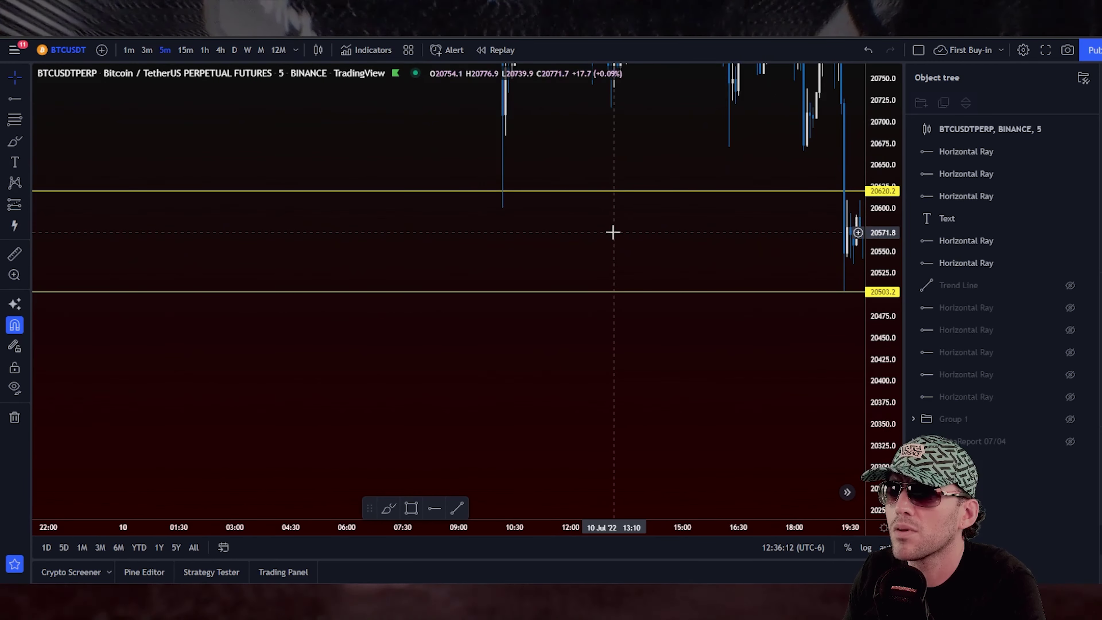
drag(613, 232, 606, 472)
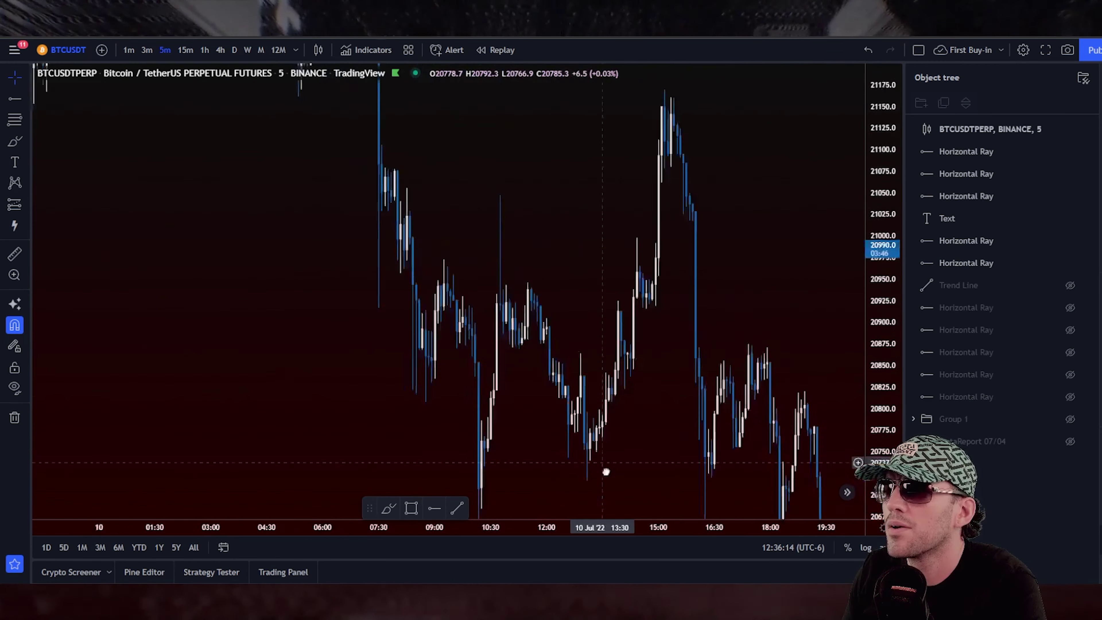
drag(356, 158, 430, 313)
drag(345, 229, 372, 325)
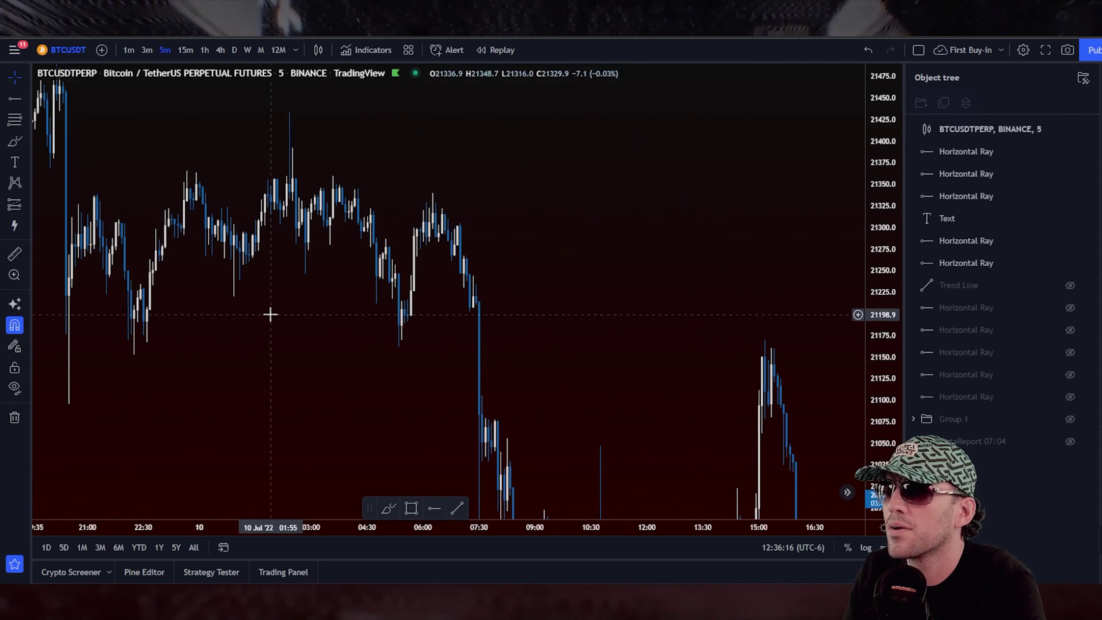
drag(271, 312, 463, 387)
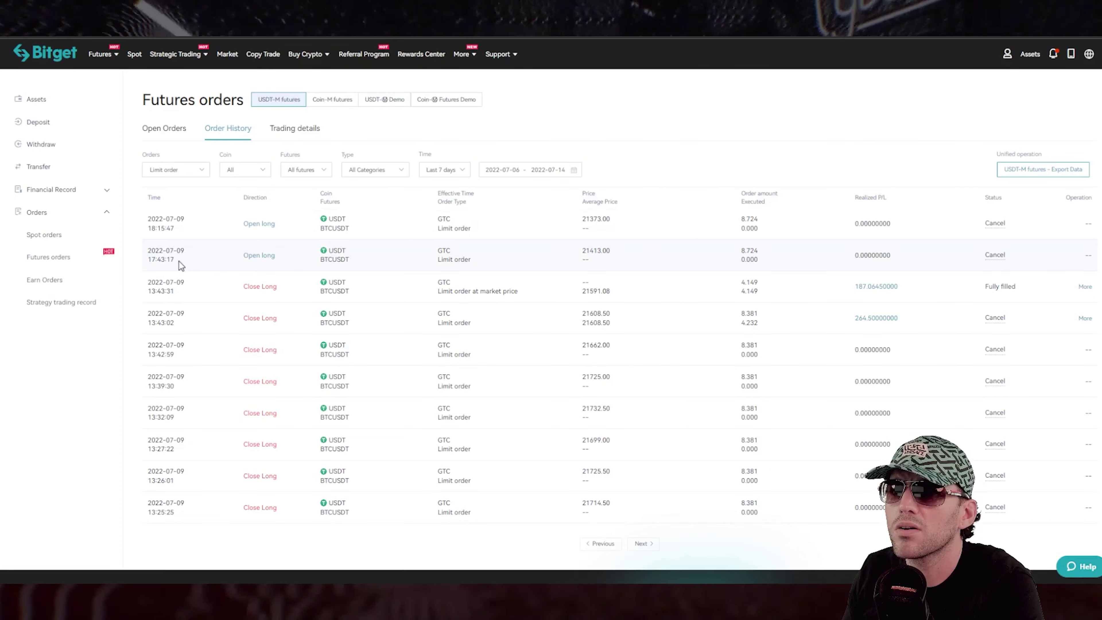
- In Bitget, check the 9 July 17:43:17 open-long order at 21413.00 and open the next newer history page
drag(568, 263, 627, 249)
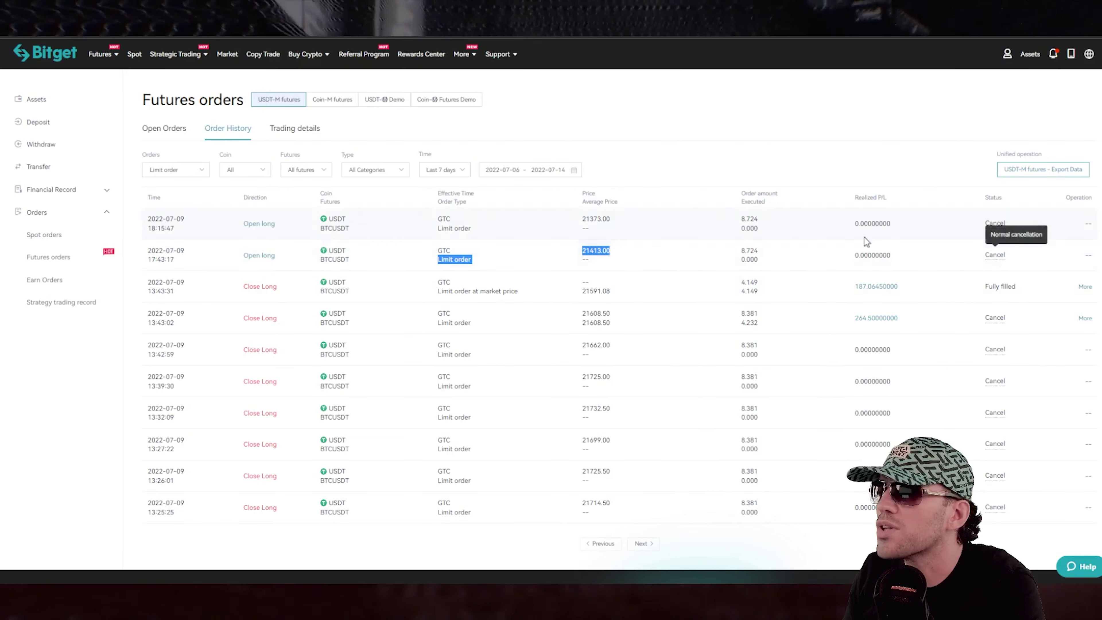
triple_click(919, 314)
scroll(570, 422, down, 3)
click(597, 427)
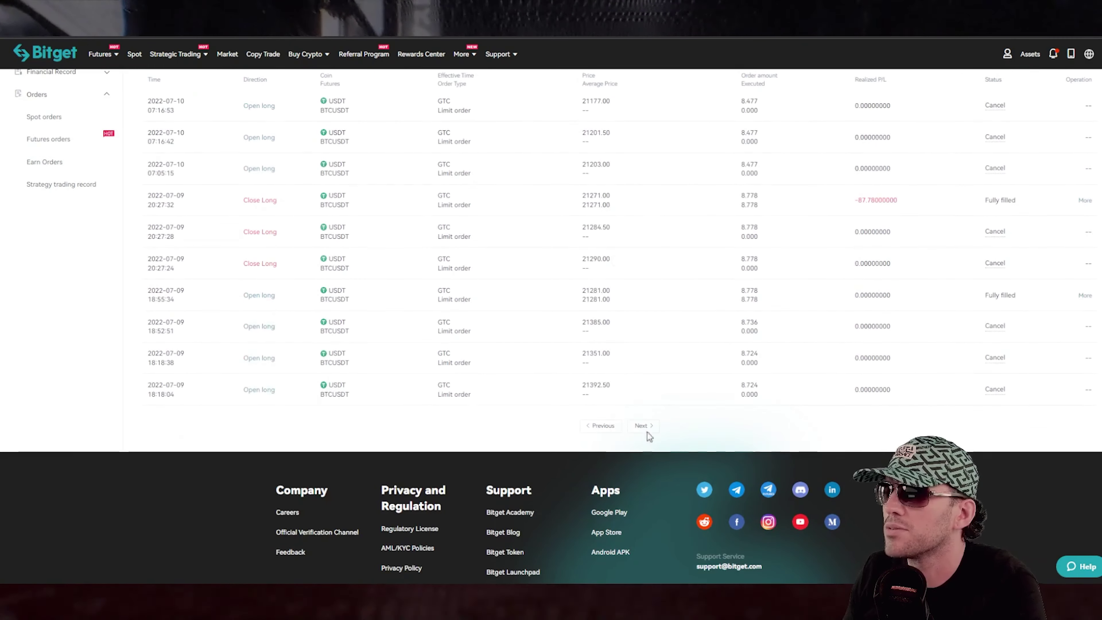
- Examine the filled 9 July 18:55:34 open-long order and the 20:27:32 close-long order, including its order type and realized P/L
scroll(686, 429, up, 3)
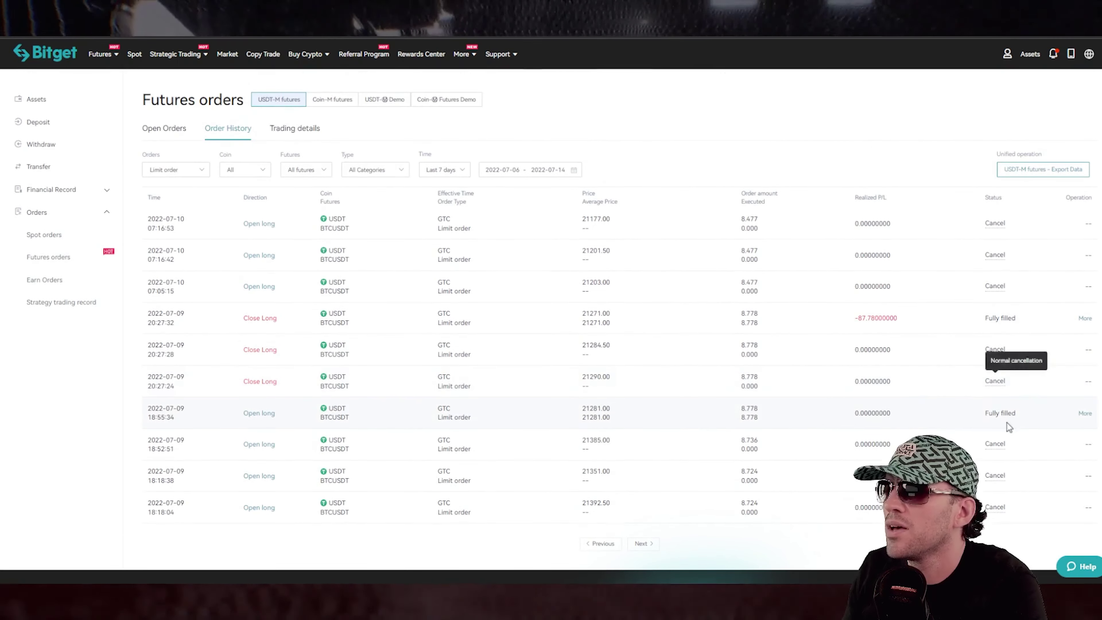
drag(1009, 424, 150, 413)
click(145, 315)
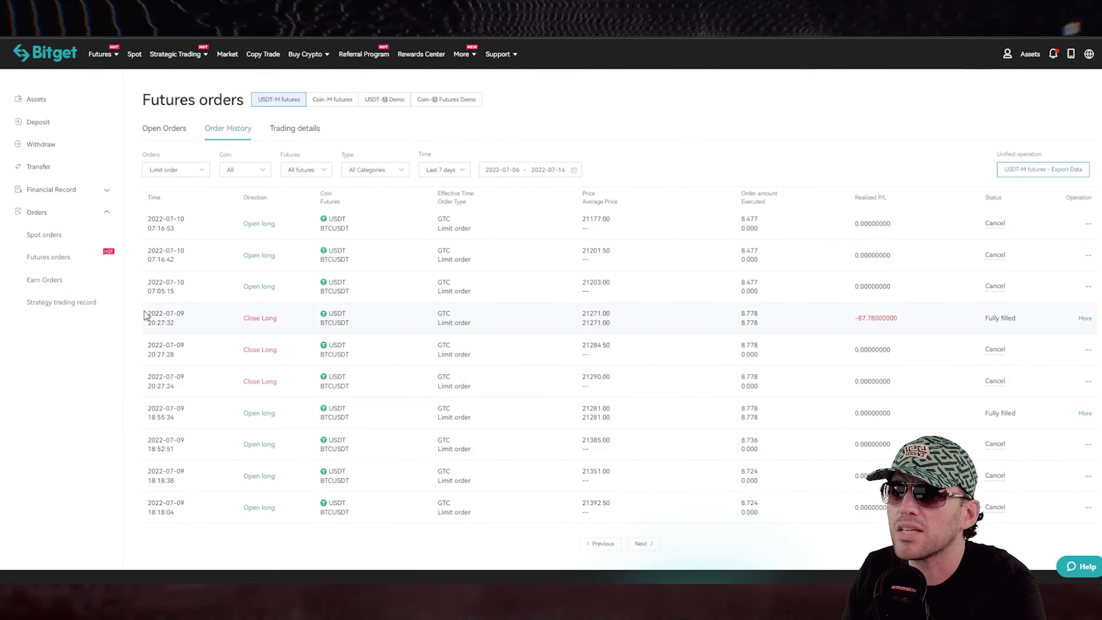
drag(190, 317, 834, 316)
drag(742, 323, 1033, 331)
click(472, 327)
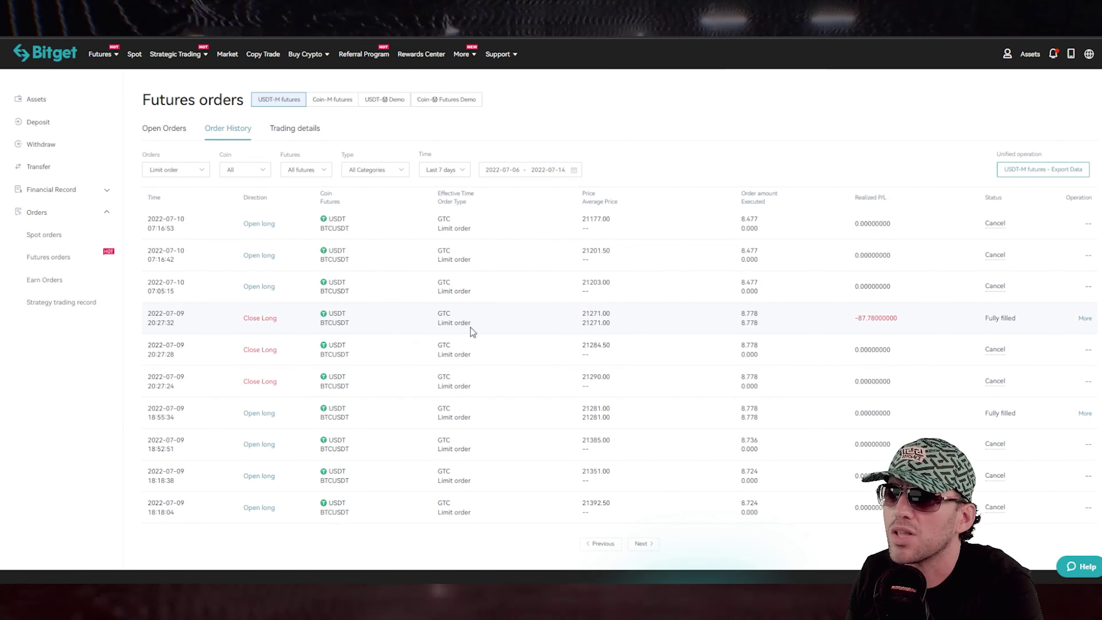
triple_click(453, 322)
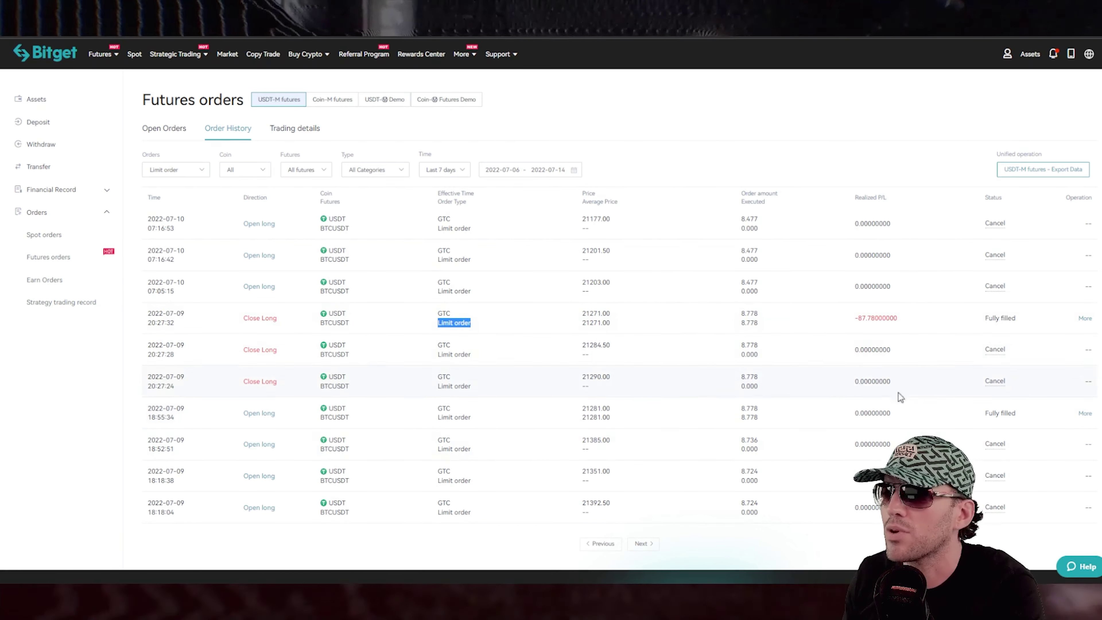
- Open the next newer history page and examine the filled 11 July 09:32:18 open-long order
scroll(600, 494, down, 1)
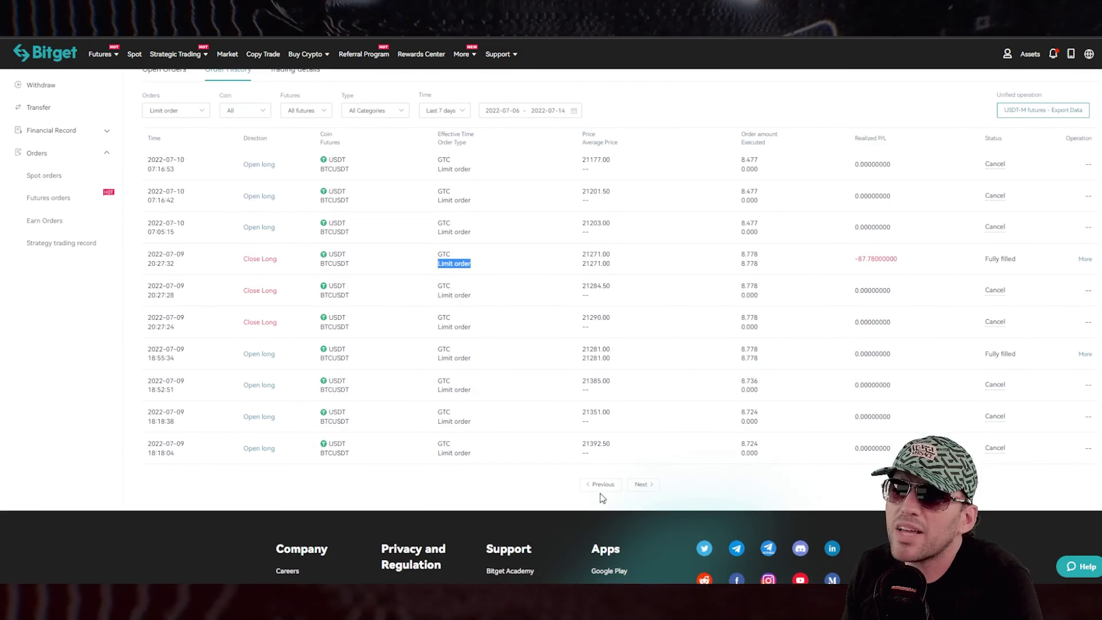
click(601, 490)
scroll(629, 472, up, 1)
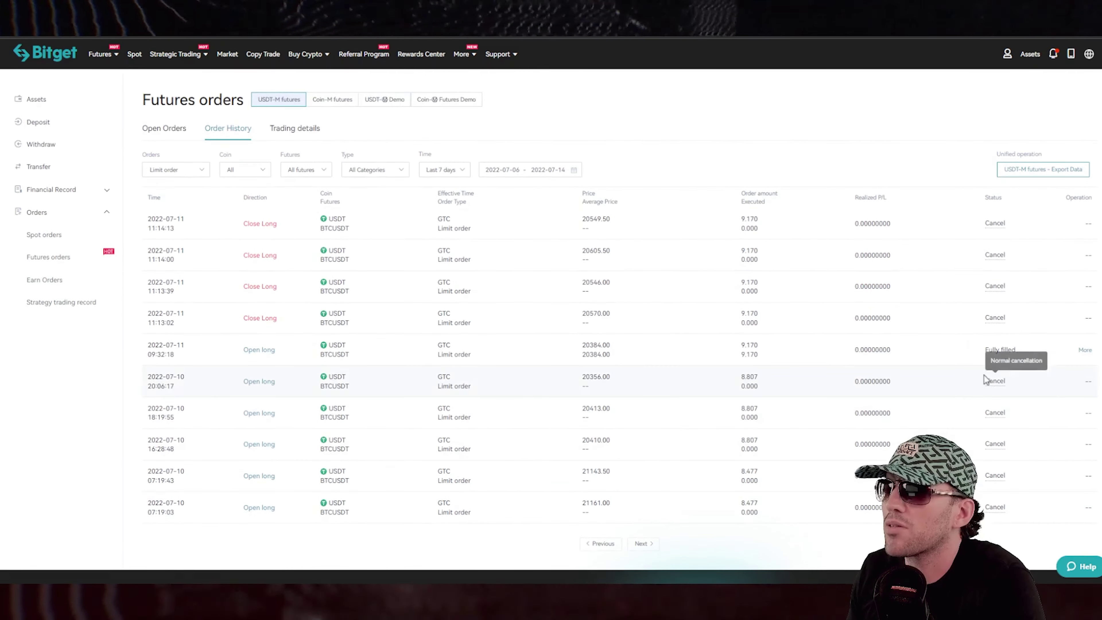
drag(1036, 358, 141, 353)
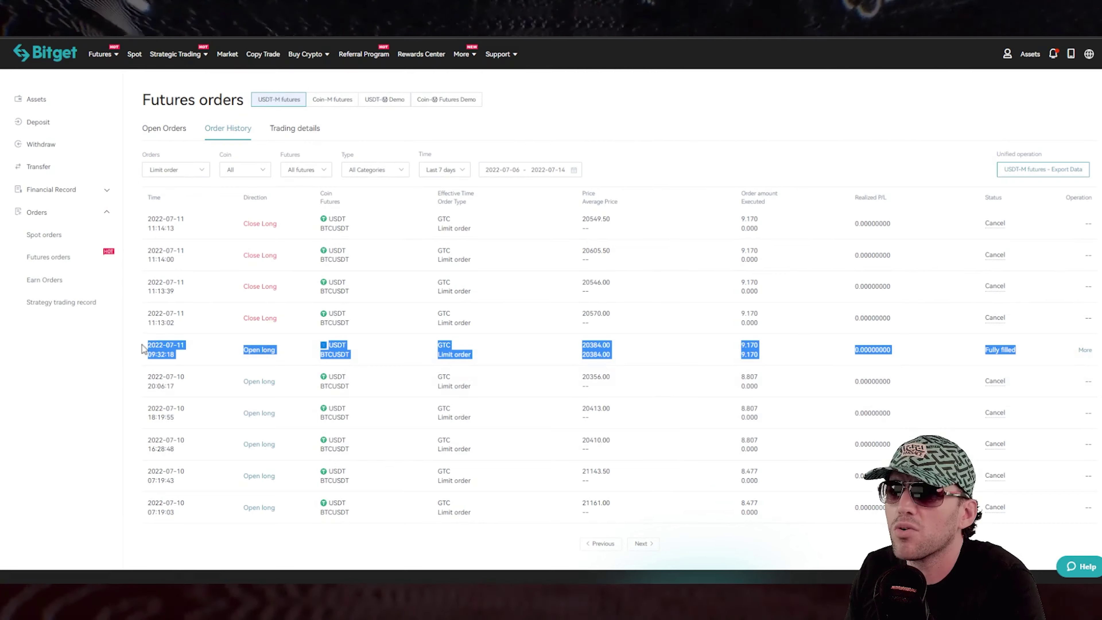
- Recheck the older page's 9 July trade, and return to the 11 July 09:32:18 open-long order to read its entry details
scroll(204, 369, down, 2)
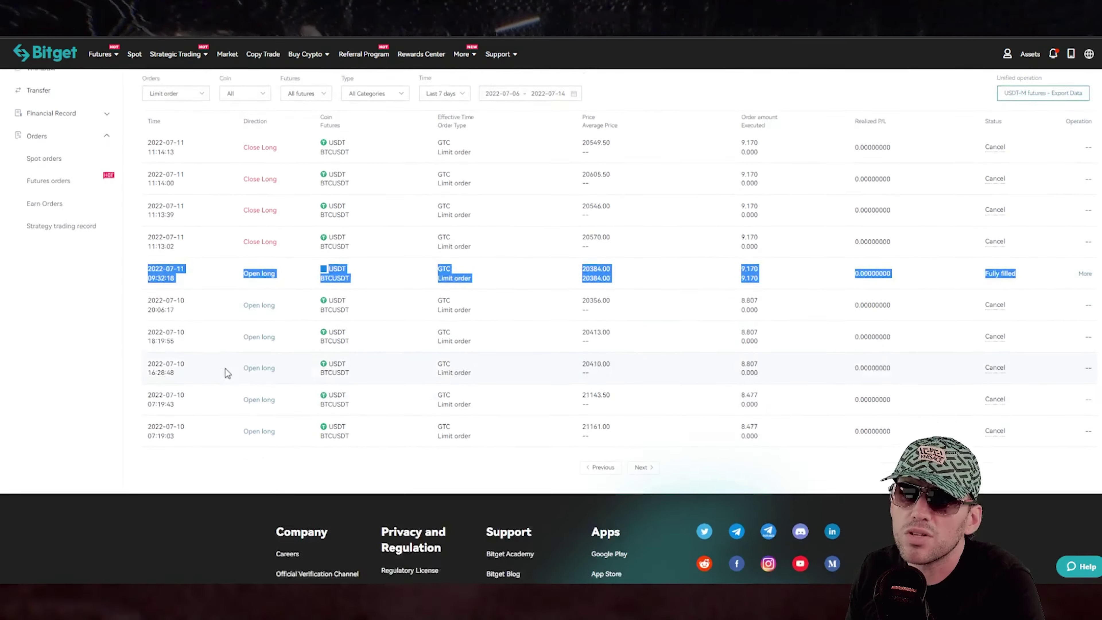
click(641, 426)
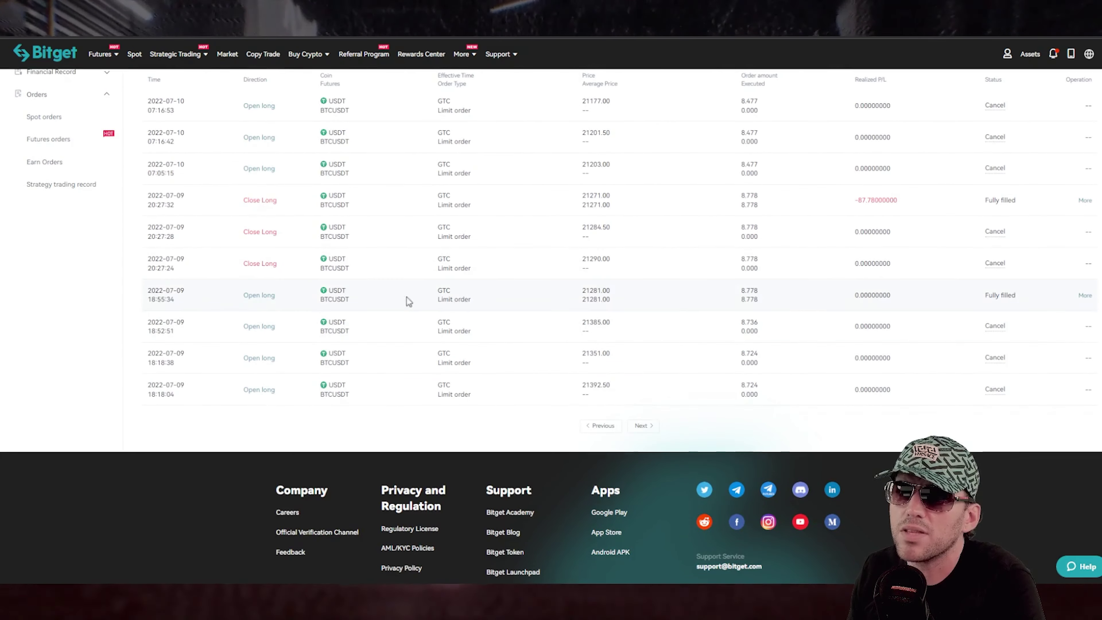
scroll(270, 230, up, 2)
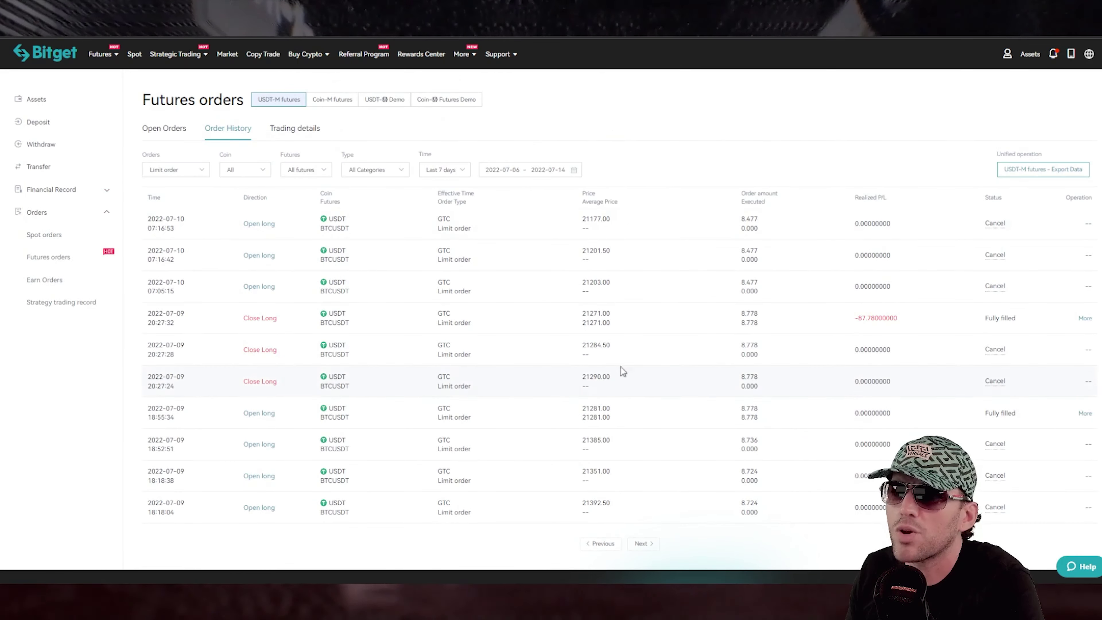
click(600, 543)
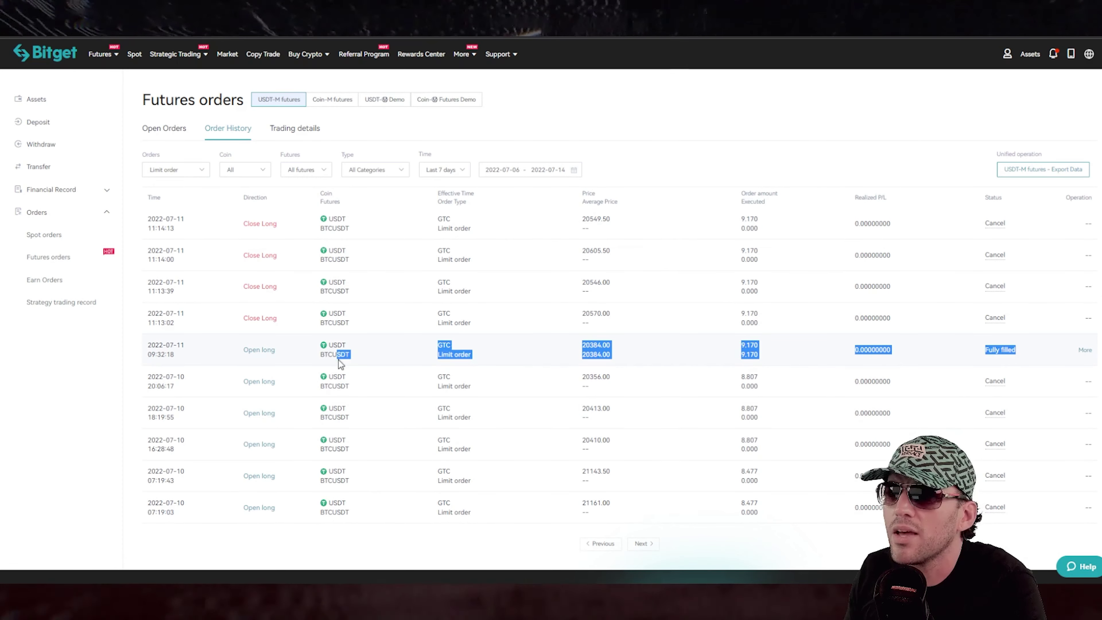
drag(152, 353, 676, 347)
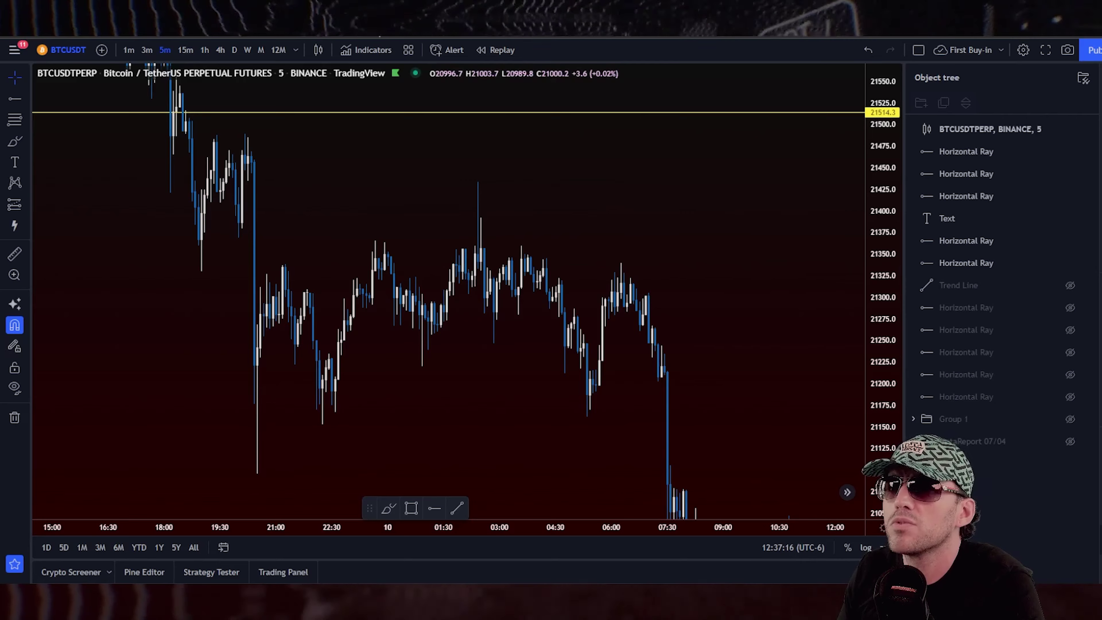
- In TradingView, draw a horizontal ray at about 20367 starting from the 11 July candle near 08:00
drag(486, 130, 645, 247)
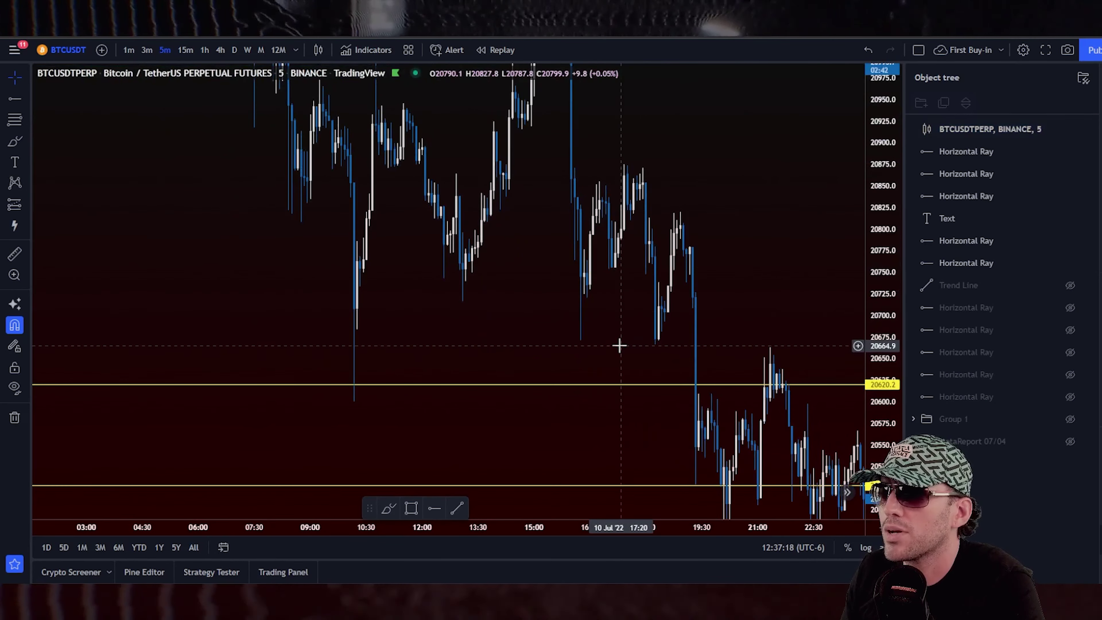
drag(620, 345, 655, 310)
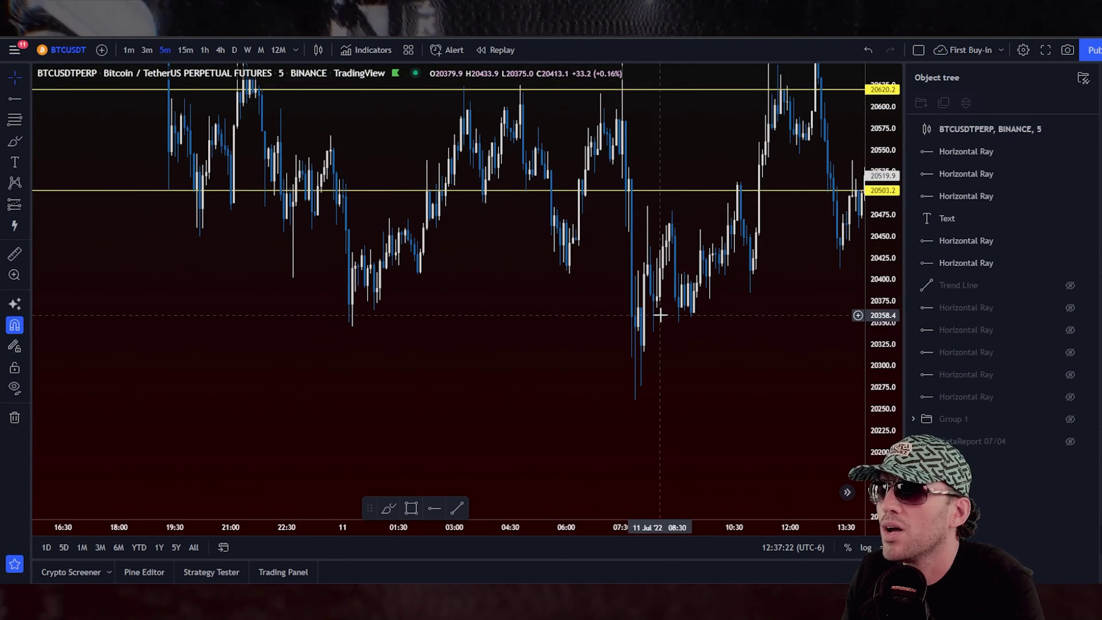
key(alt+j)
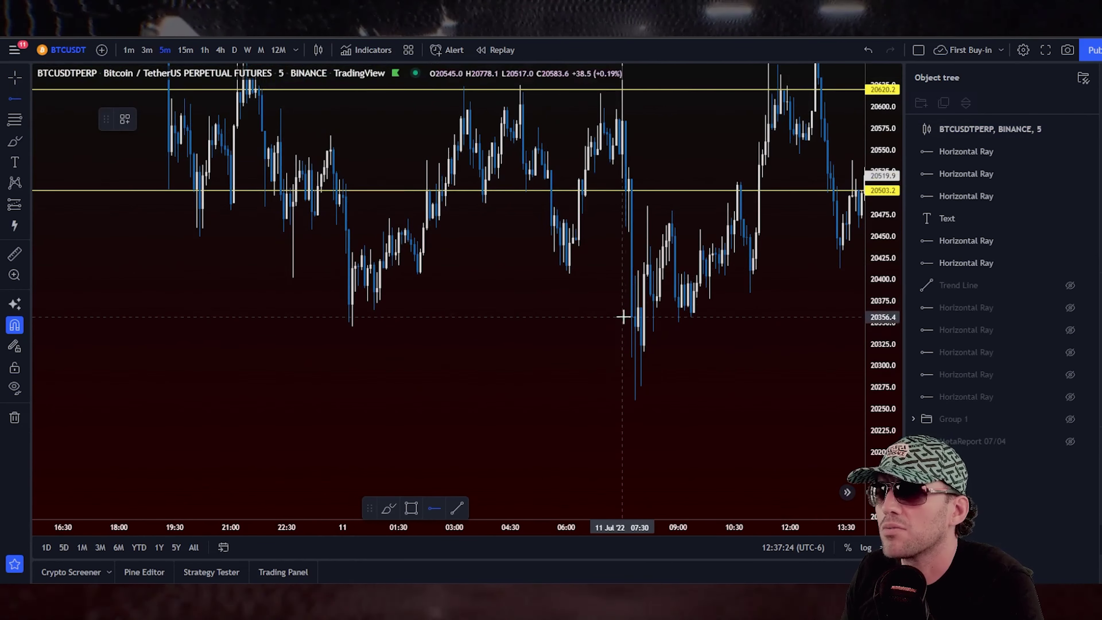
click(641, 308)
drag(640, 310, 433, 350)
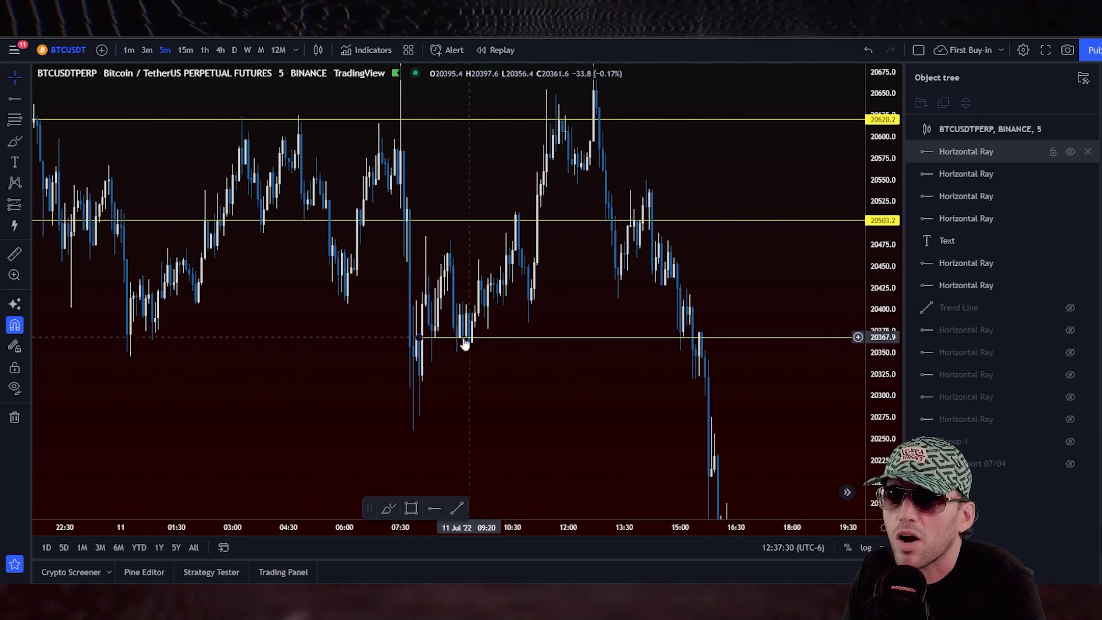
mouse_move(414, 341)
mouse_down()
mouse_move(432, 326)
mouse_move(462, 332)
mouse_move(450, 324)
mouse_up()
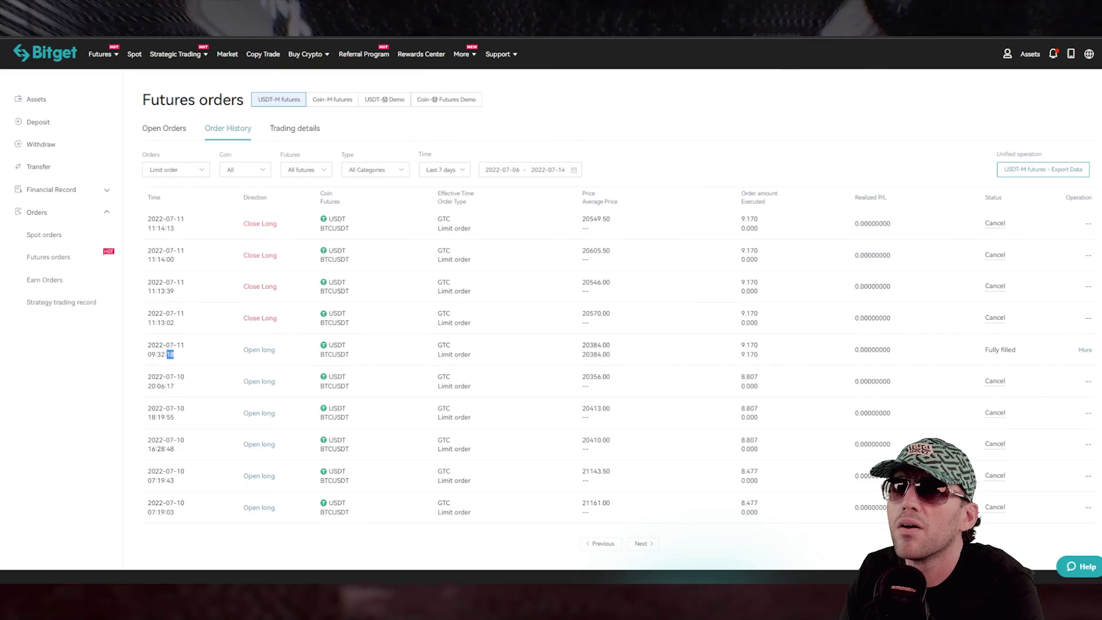
- Move through newer history pages to the filled 11 July 11:46:59 close-long order and read its exit price and executed amount
scroll(639, 455, down, 3)
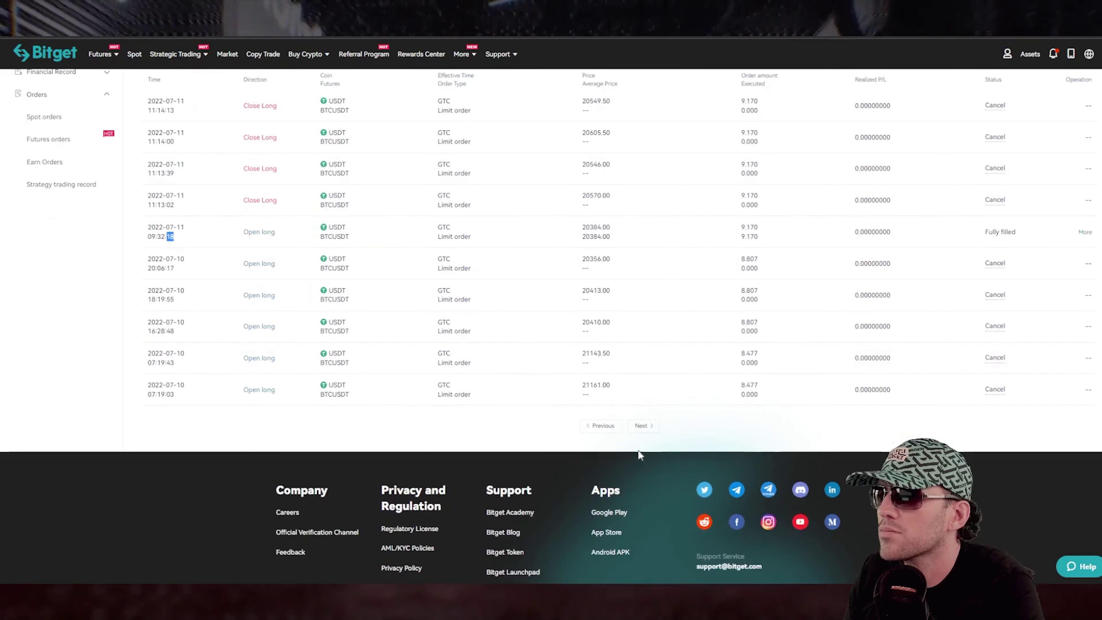
click(601, 426)
scroll(793, 382, down, 2)
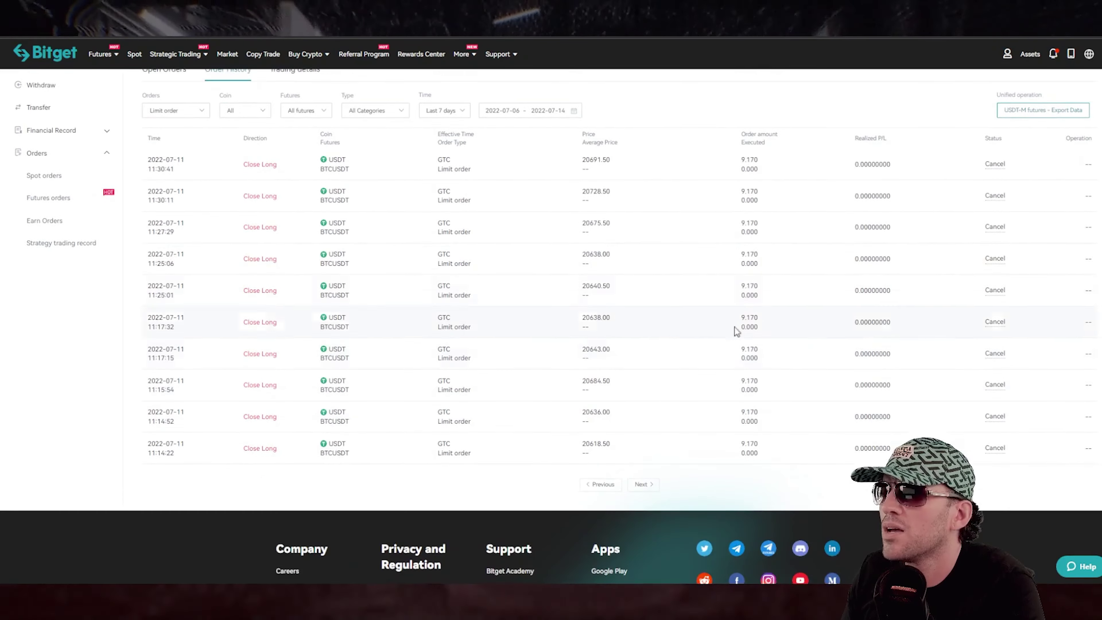
click(599, 485)
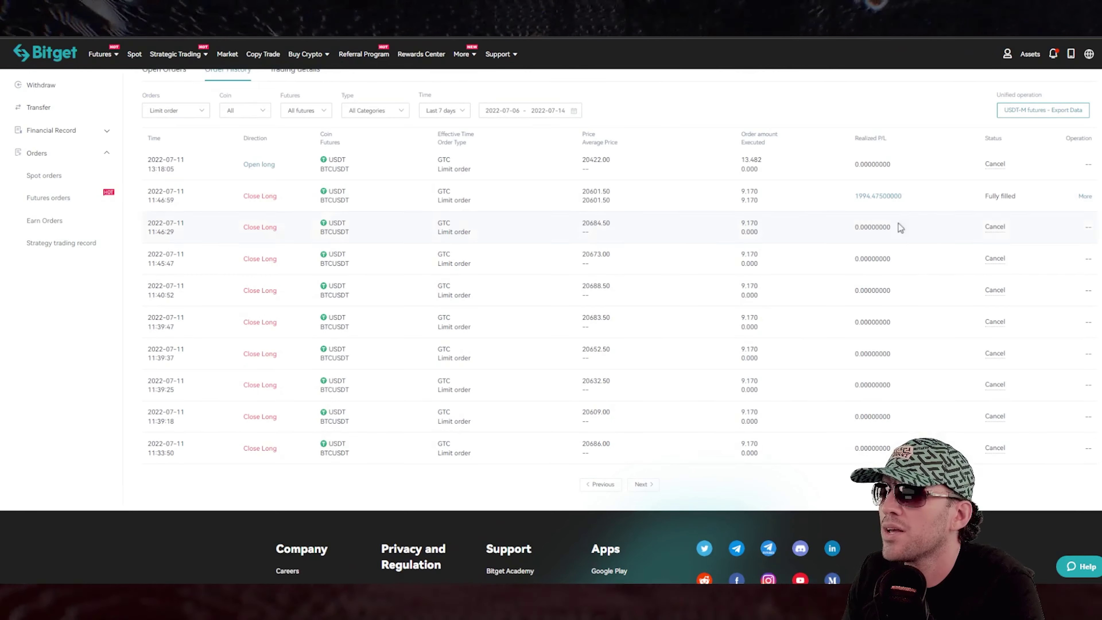
drag(1017, 198, 741, 191)
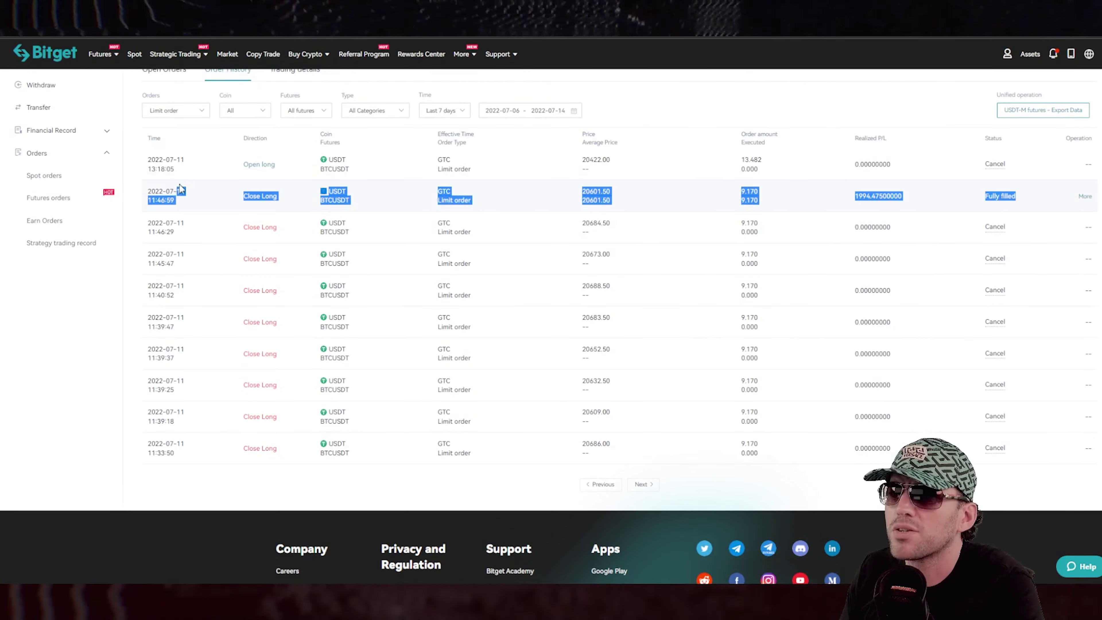
drag(181, 189, 761, 206)
scroll(732, 199, up, 2)
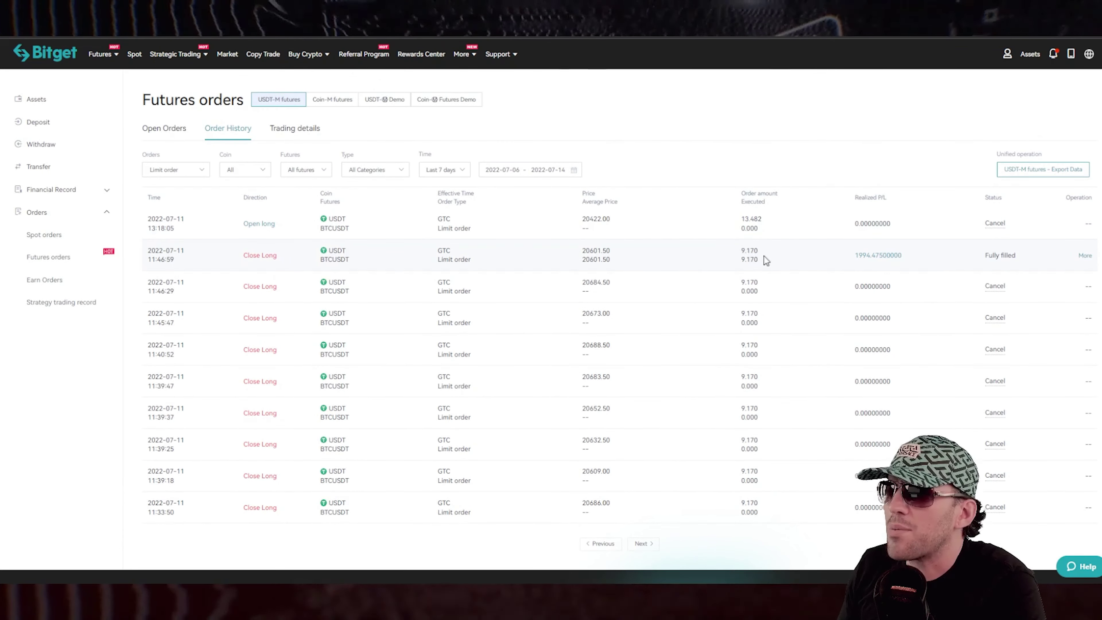
drag(764, 256, 722, 249)
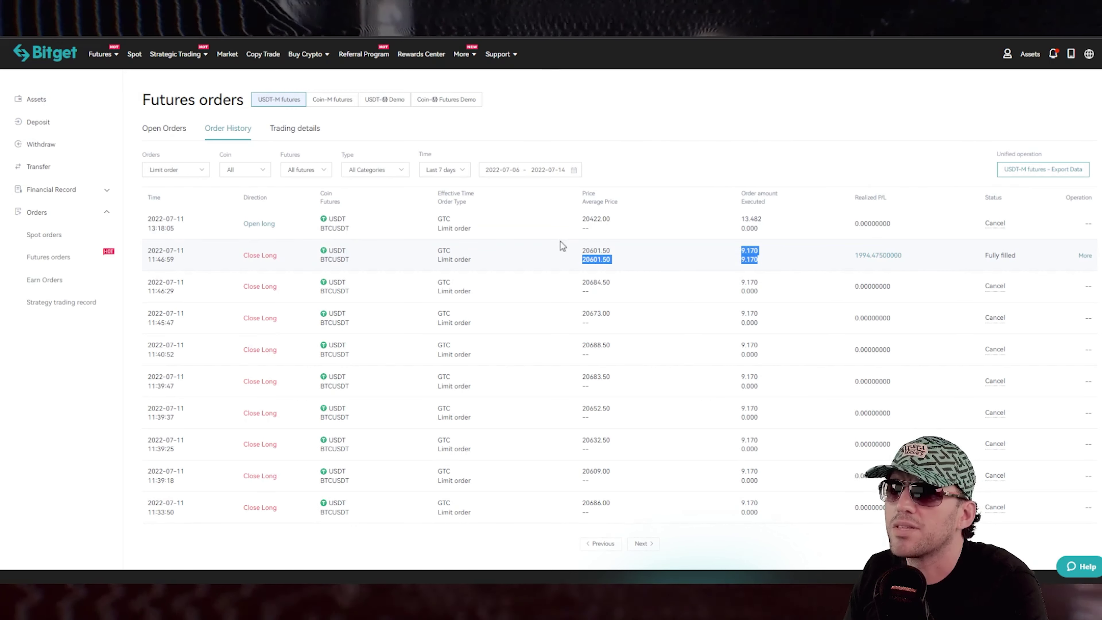
- In TradingView, delete the two older horizontal rays at 20620.2 and 20503.2 from the 11 July chart area
key(ctrl+Tab)
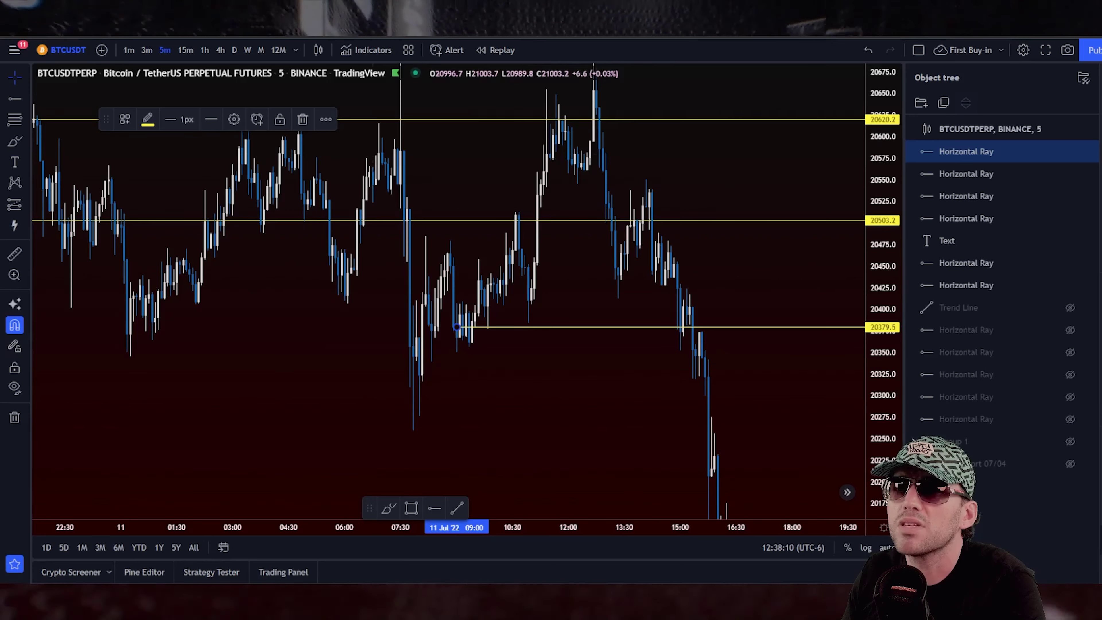
drag(514, 203, 465, 265)
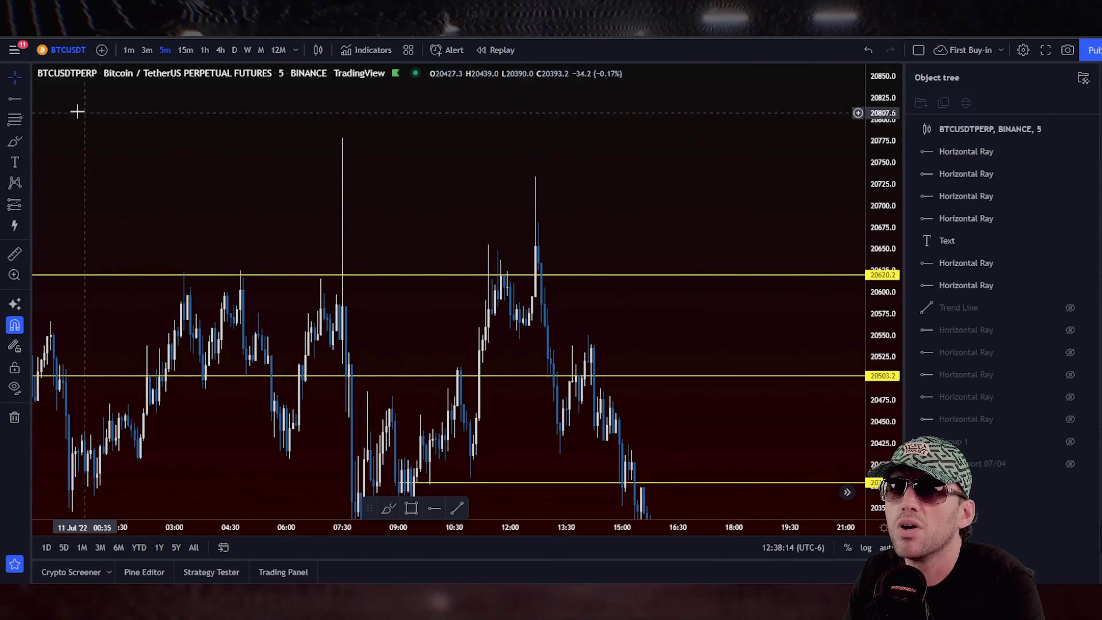
click(278, 275)
key(Delete)
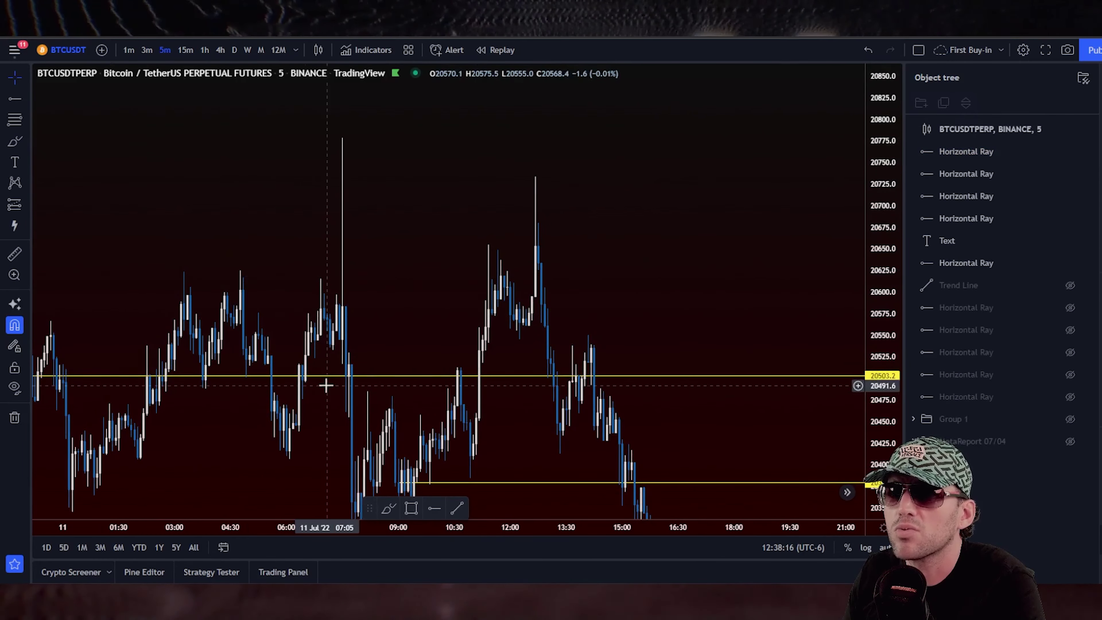
click(324, 376)
key(Delete)
- Draw a horizontal ray at about 20603.7 starting from the 11 July candle near 07:40 to mark the trade's exit
click(15, 101)
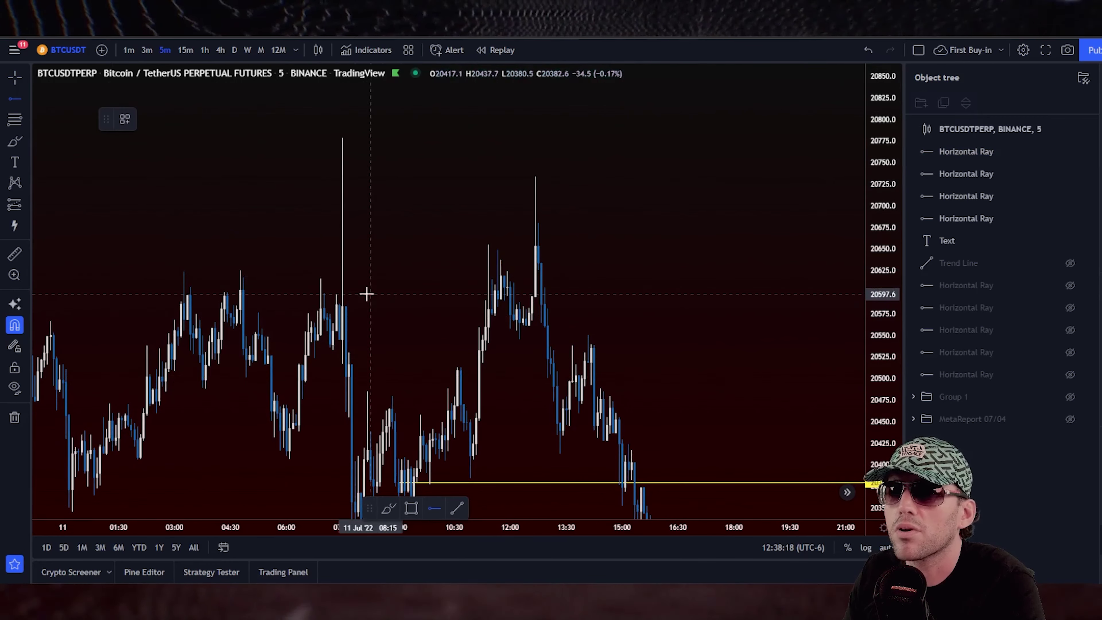
click(350, 294)
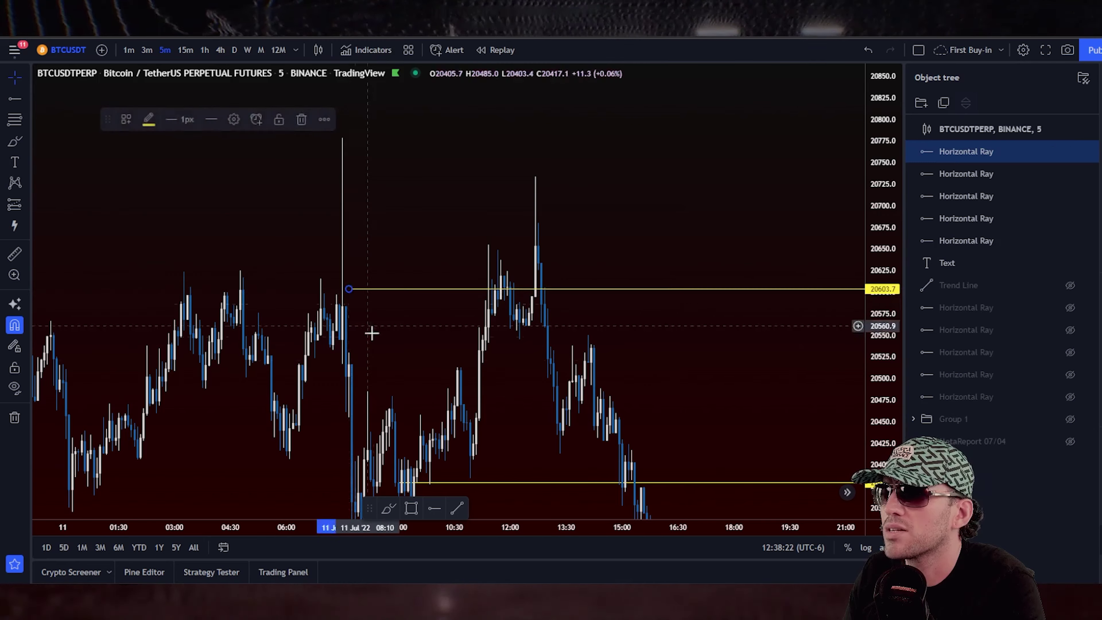
drag(371, 327, 411, 340)
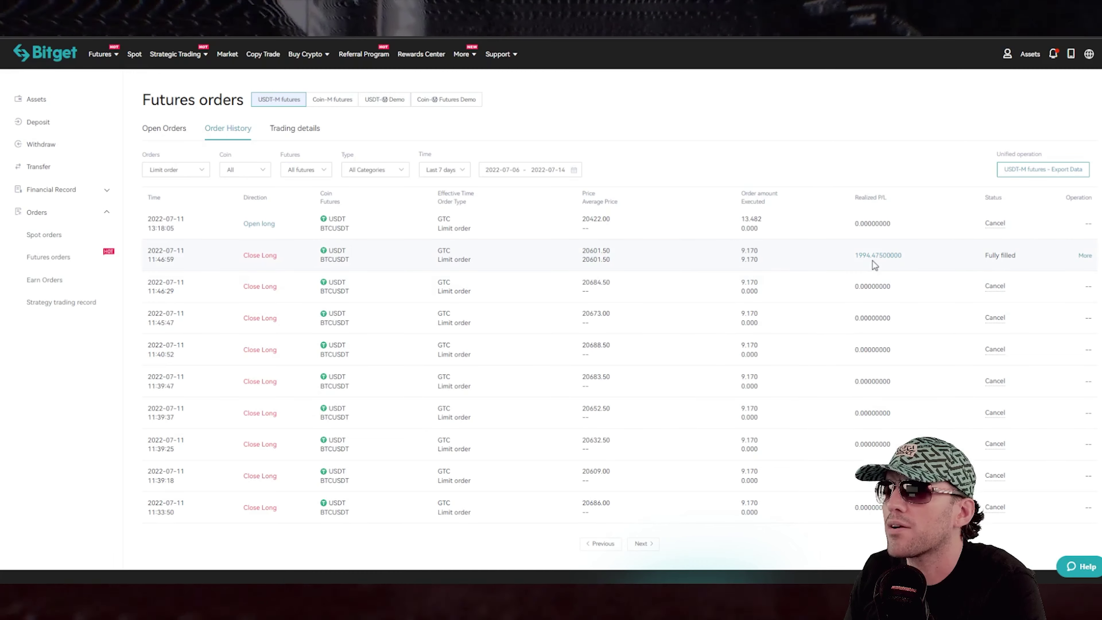
- Check the 11 July close-long order's realized P/L in Bitget, and examine the filled 12 July 13:12:09 open-long and 13:25:32 stop-loss close-long orders
double_click(873, 260)
scroll(671, 419, down, 1)
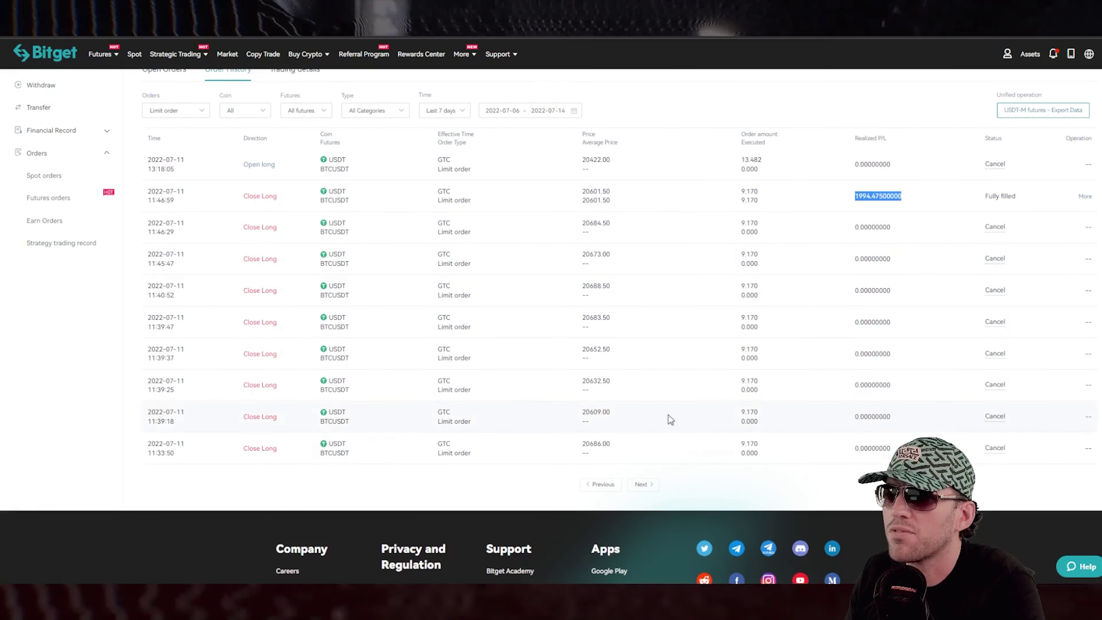
click(591, 490)
scroll(864, 260, up, 1)
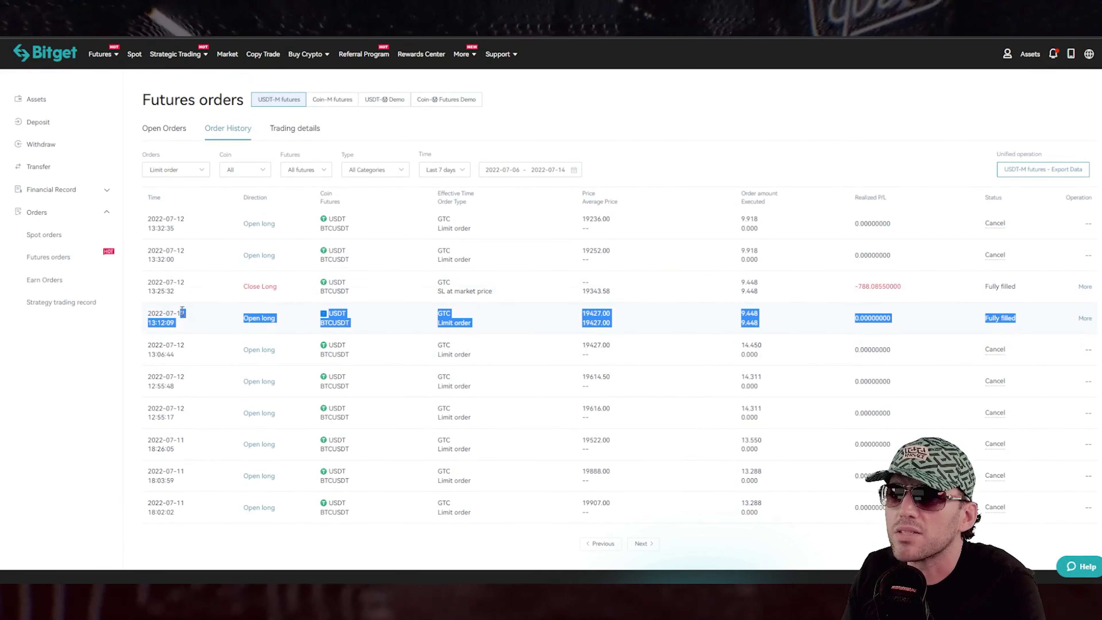
drag(182, 311, 628, 312)
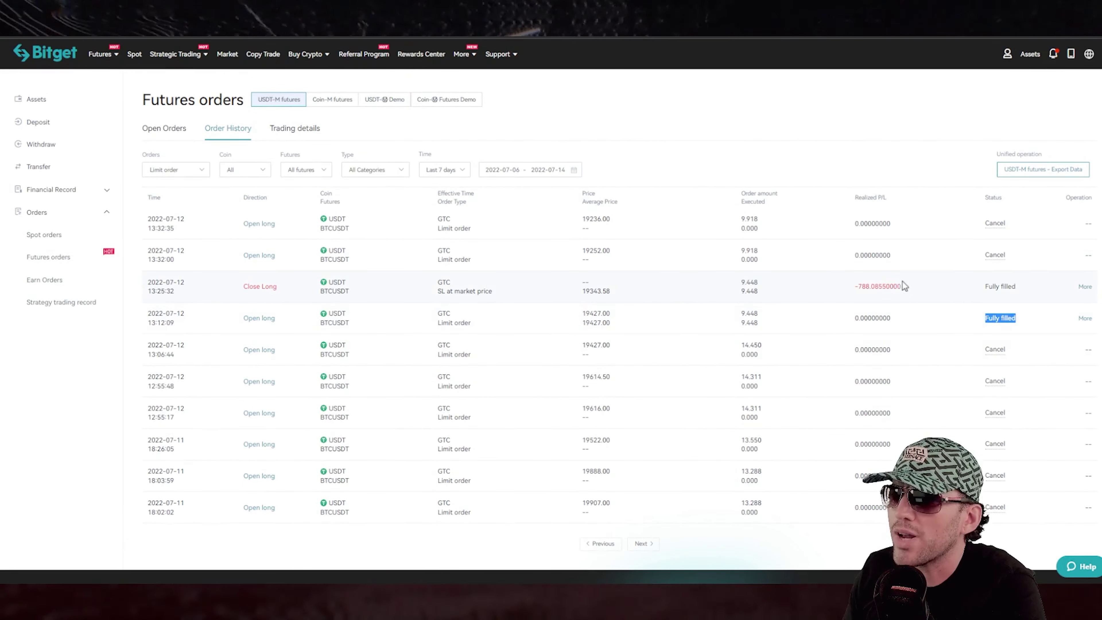
click(897, 293)
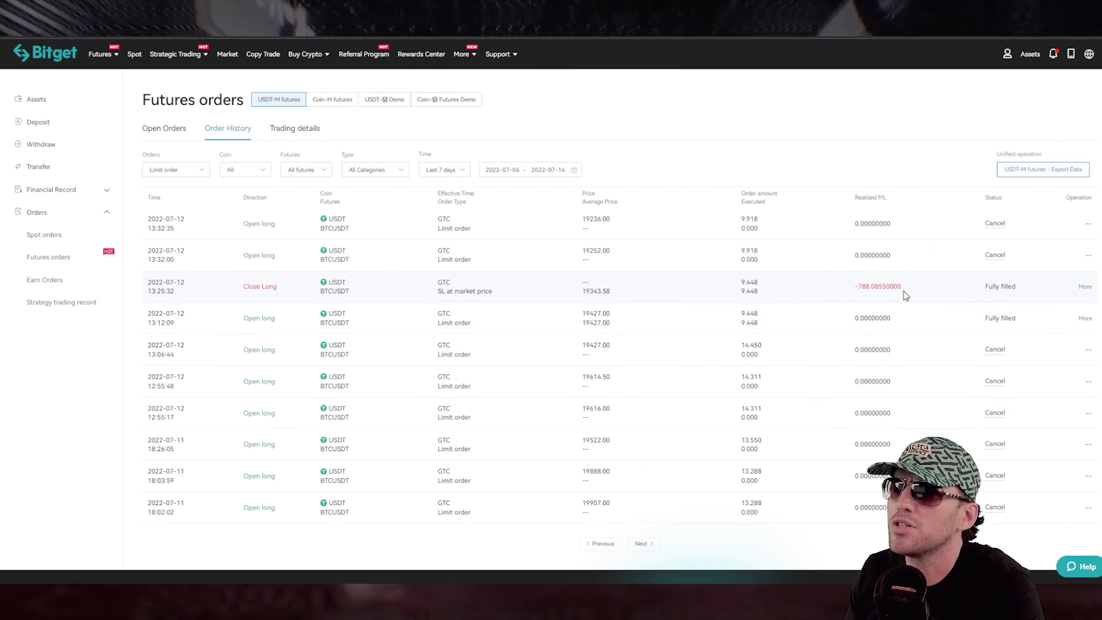
drag(858, 292, 148, 286)
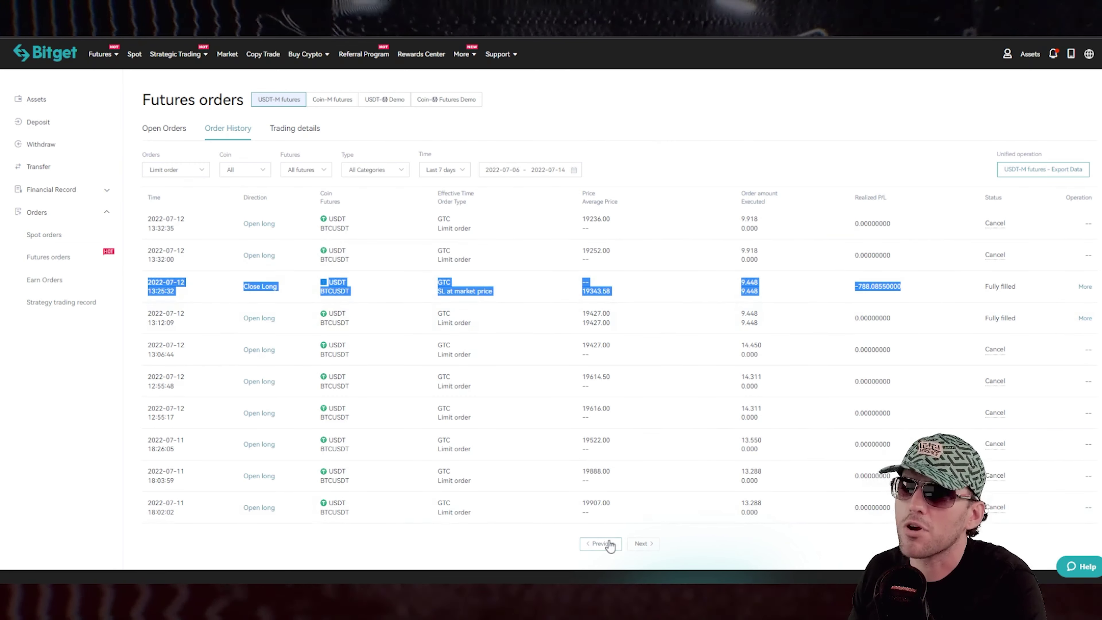
double_click(873, 286)
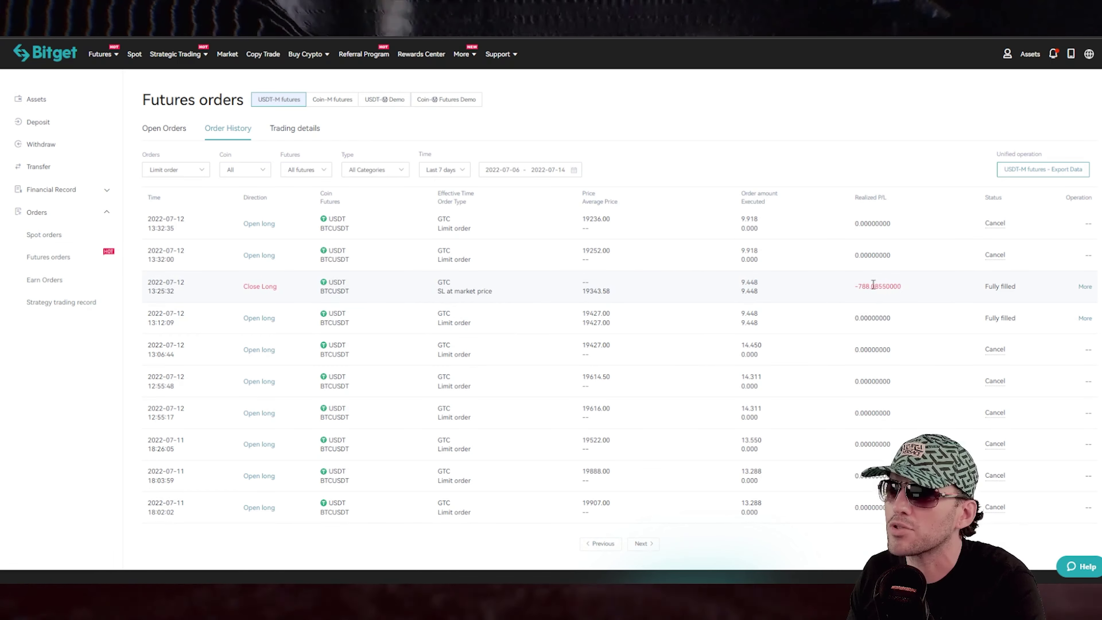
- Recheck the realized P/L of the 11 July 11:46:59 close-long order on the older page, and return to the 12 July trade
click(648, 545)
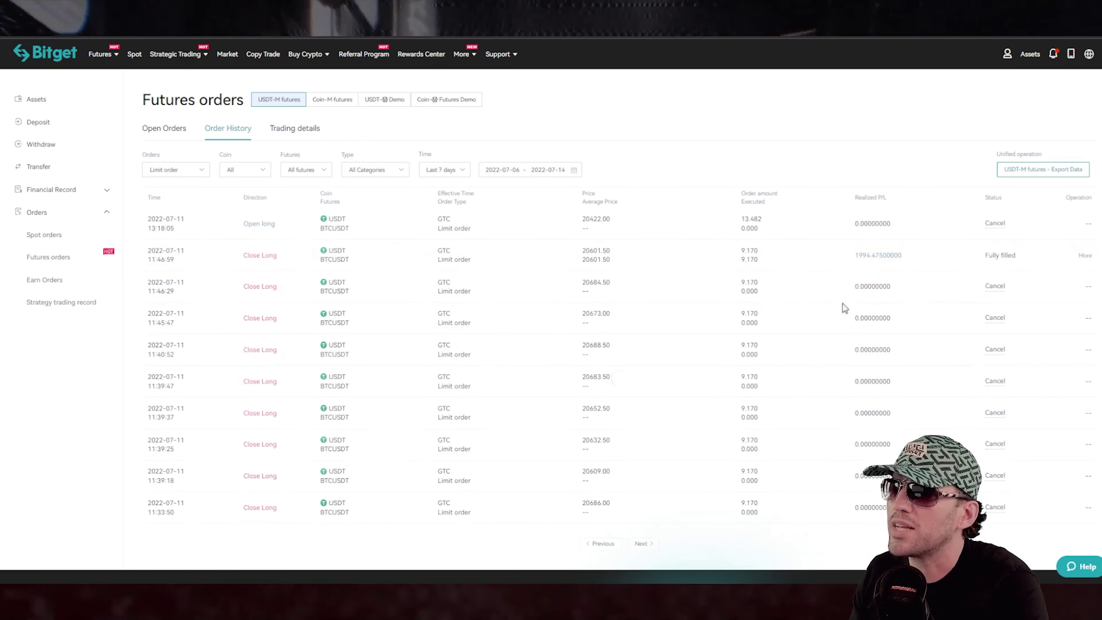
double_click(873, 264)
click(603, 545)
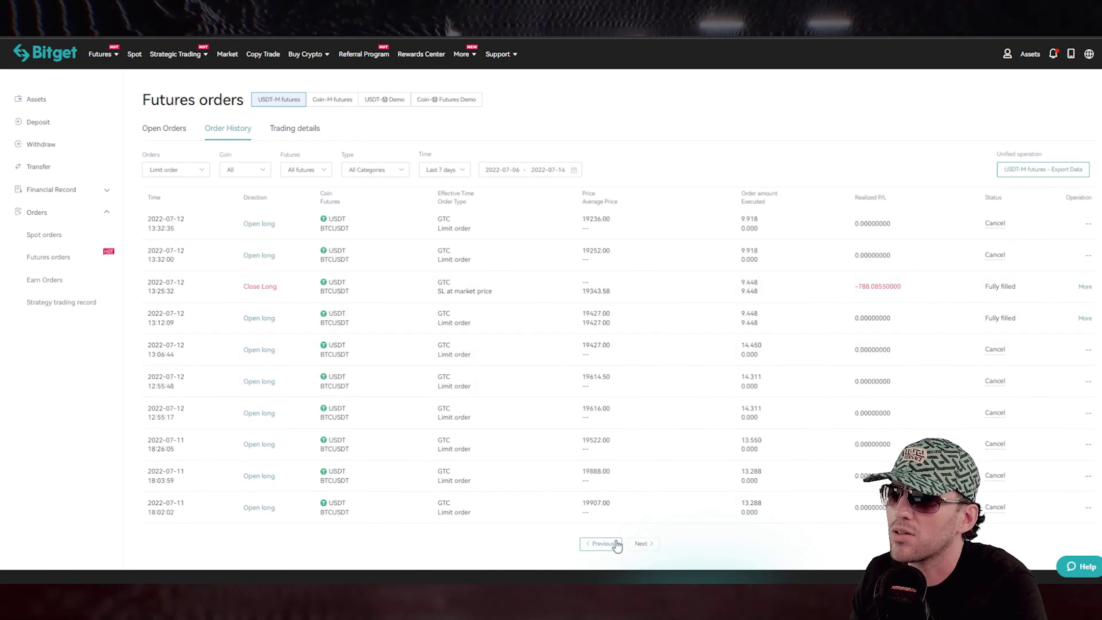
- Continue through newer history pages to the 12 July 20:41:05 short trade and examine the 21:11:43 close-short order's realized P/L
click(612, 543)
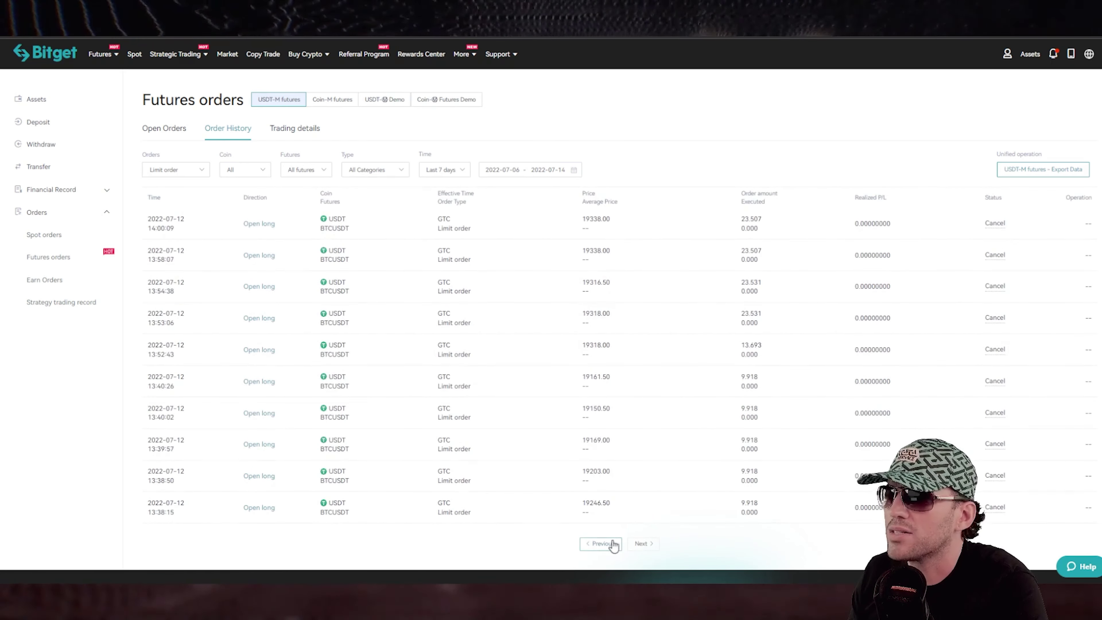
click(607, 546)
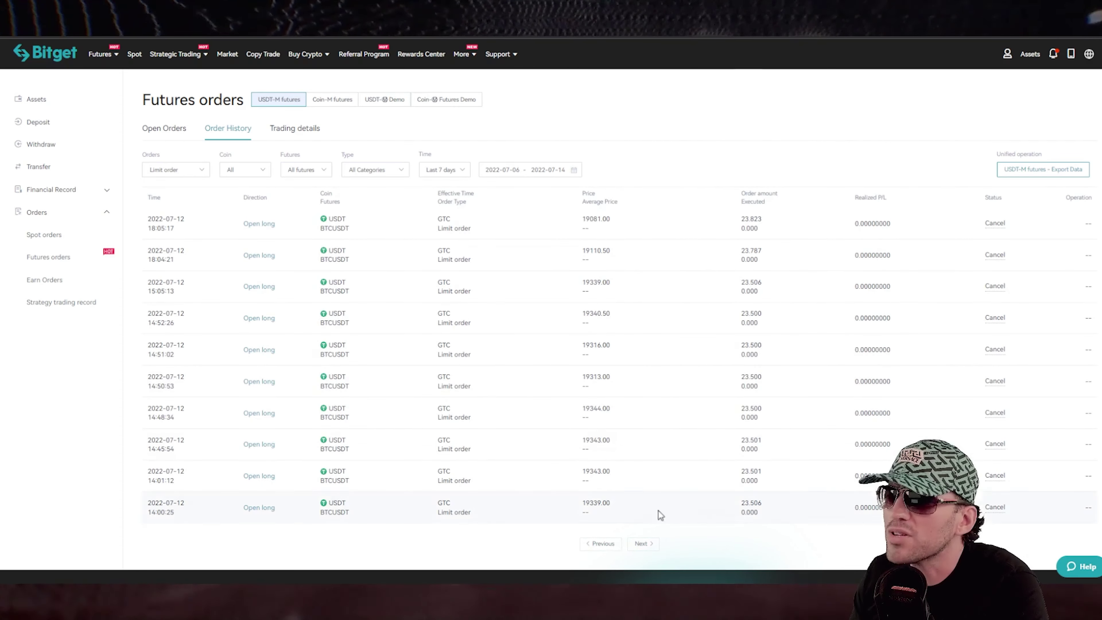
click(606, 543)
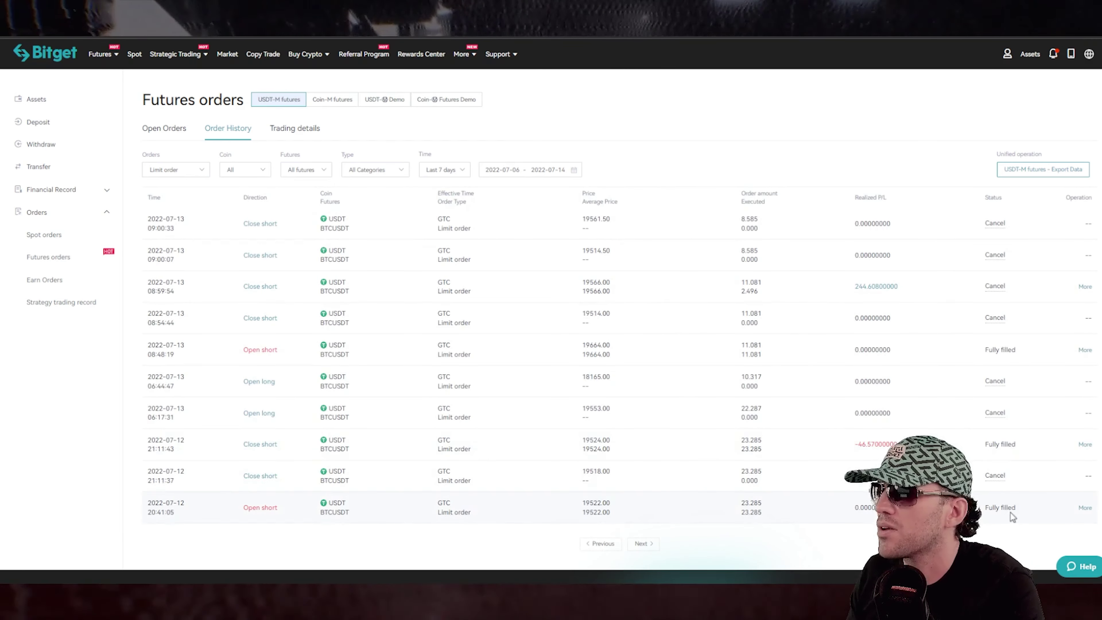
drag(898, 444, 760, 449)
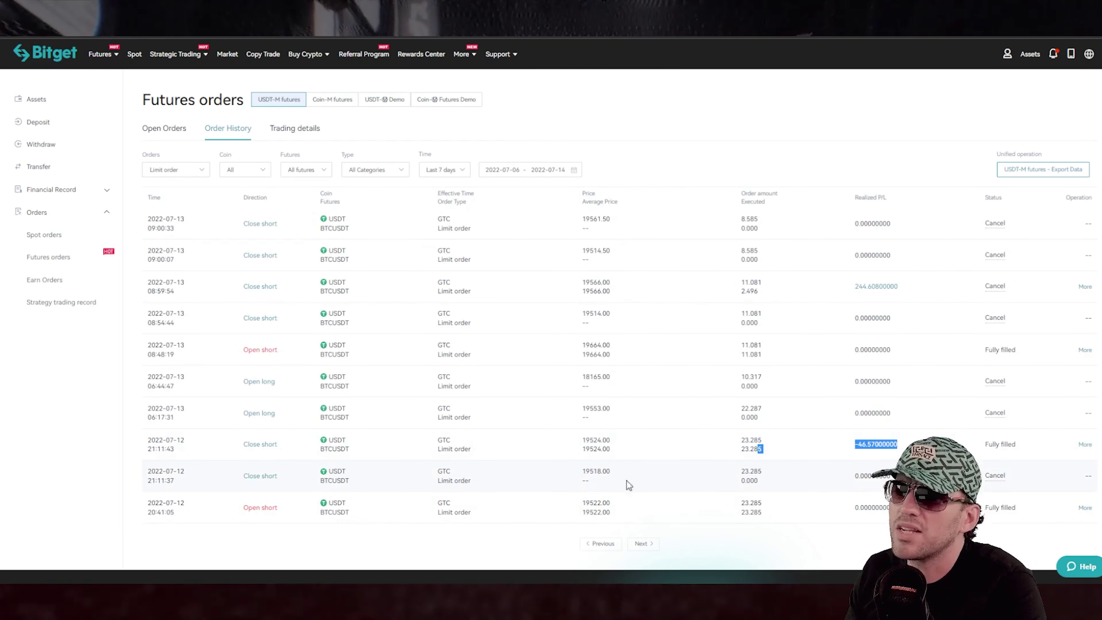
- Glance at the next newer page, and return to examine the 13 July 08:48:19 open-short and partially executed 08:59:54 close-short orders
click(608, 543)
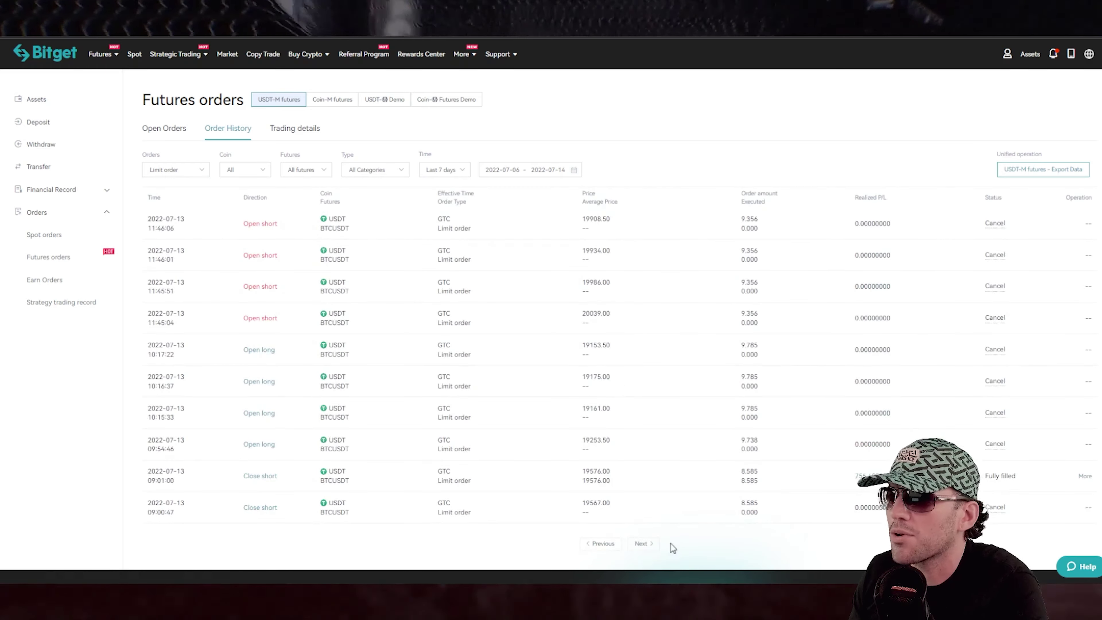
click(656, 543)
drag(1023, 347, 149, 361)
click(152, 359)
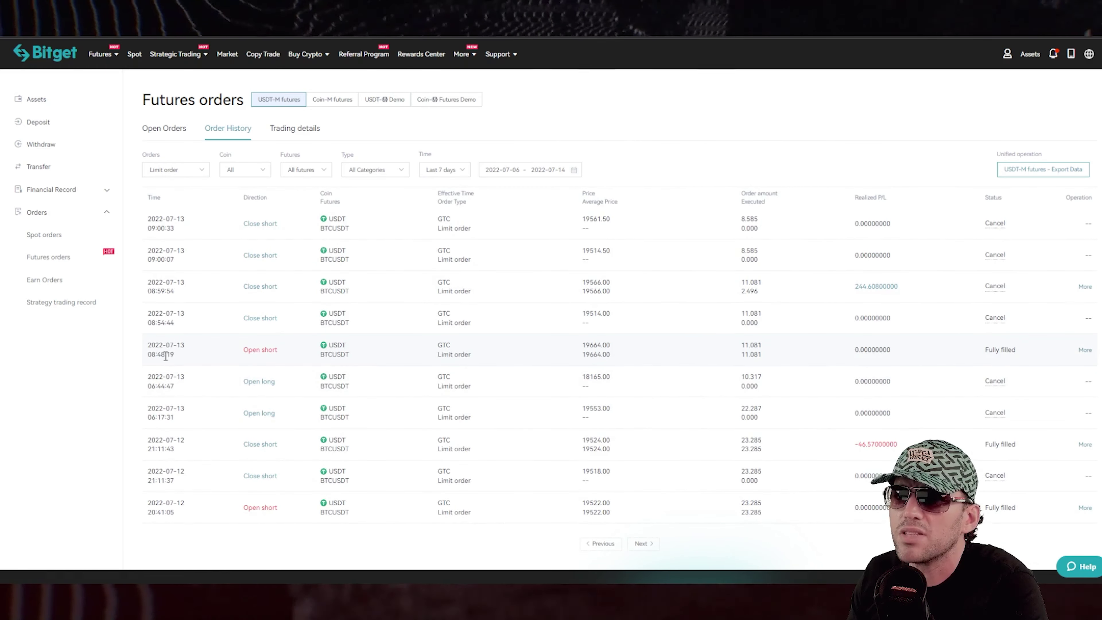
drag(152, 288, 928, 277)
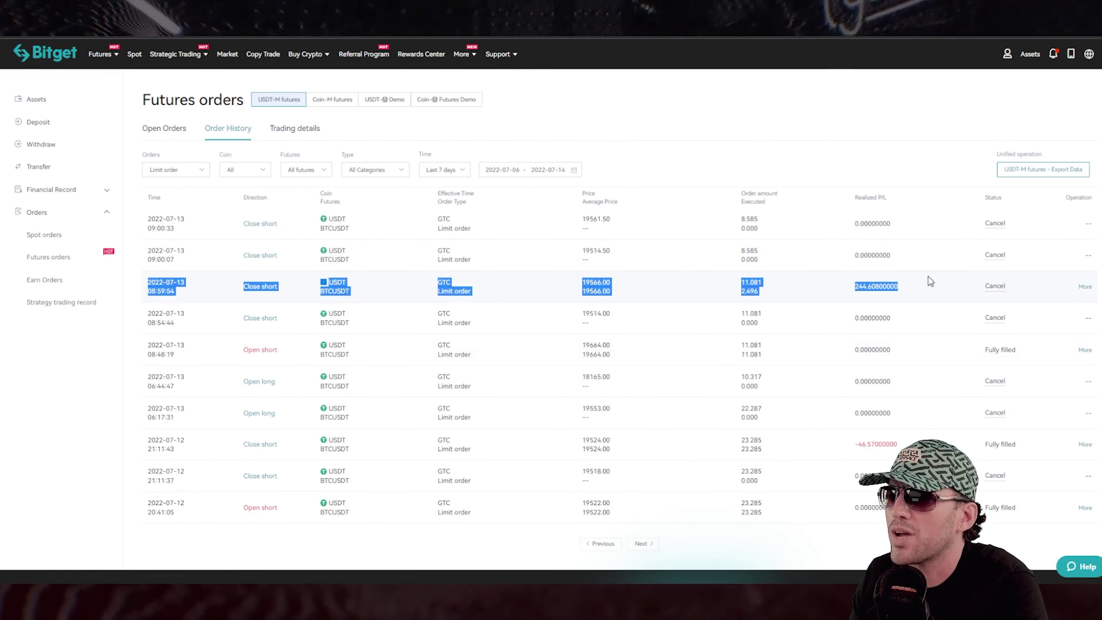
click(910, 282)
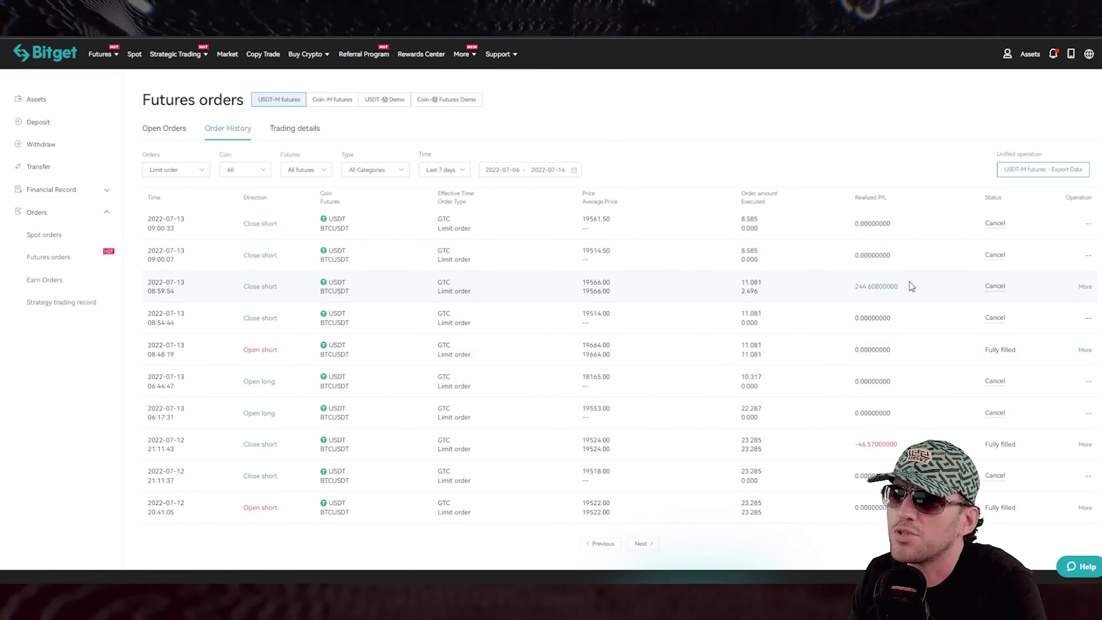
- Check the newer page for the rest of the short's close, and return to compare the fill status and prices of the 12 and 13 July shorts
click(606, 546)
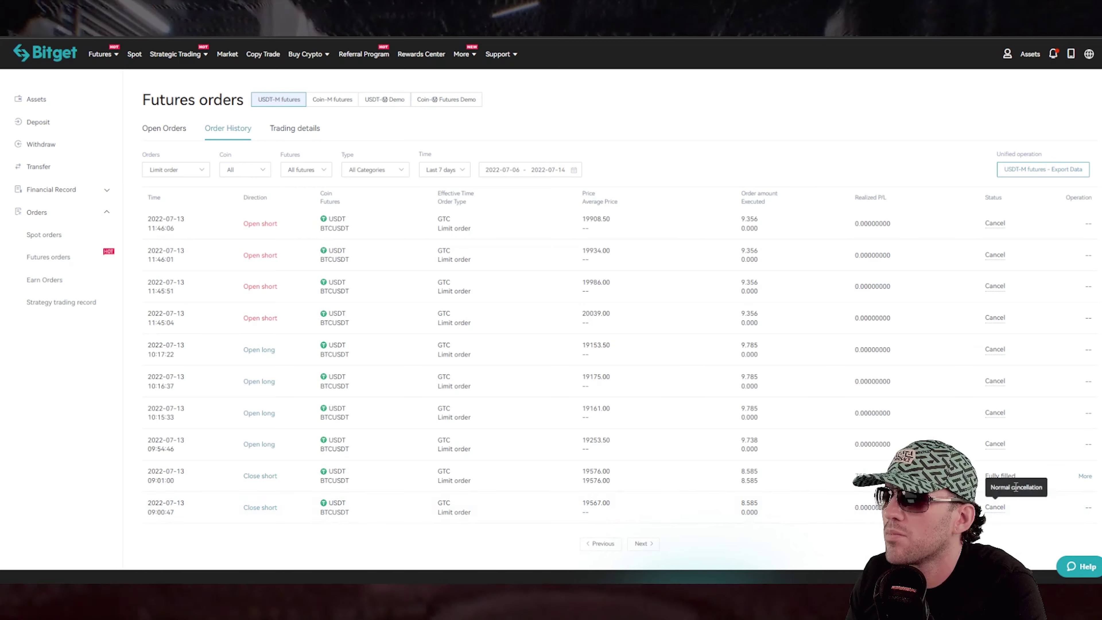
click(647, 545)
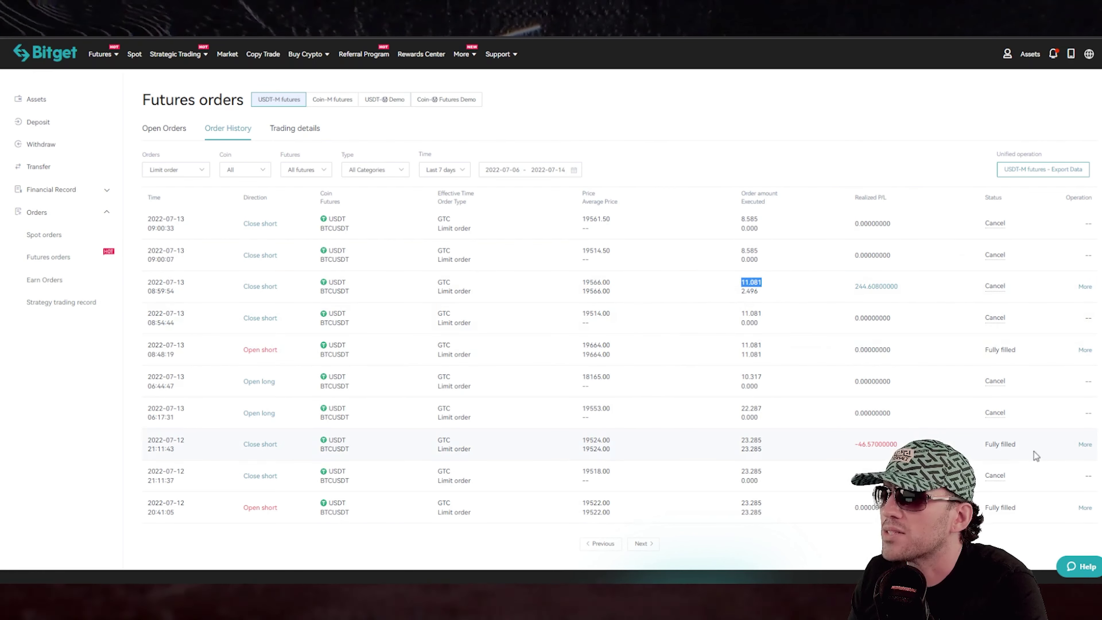
drag(1029, 448, 985, 445)
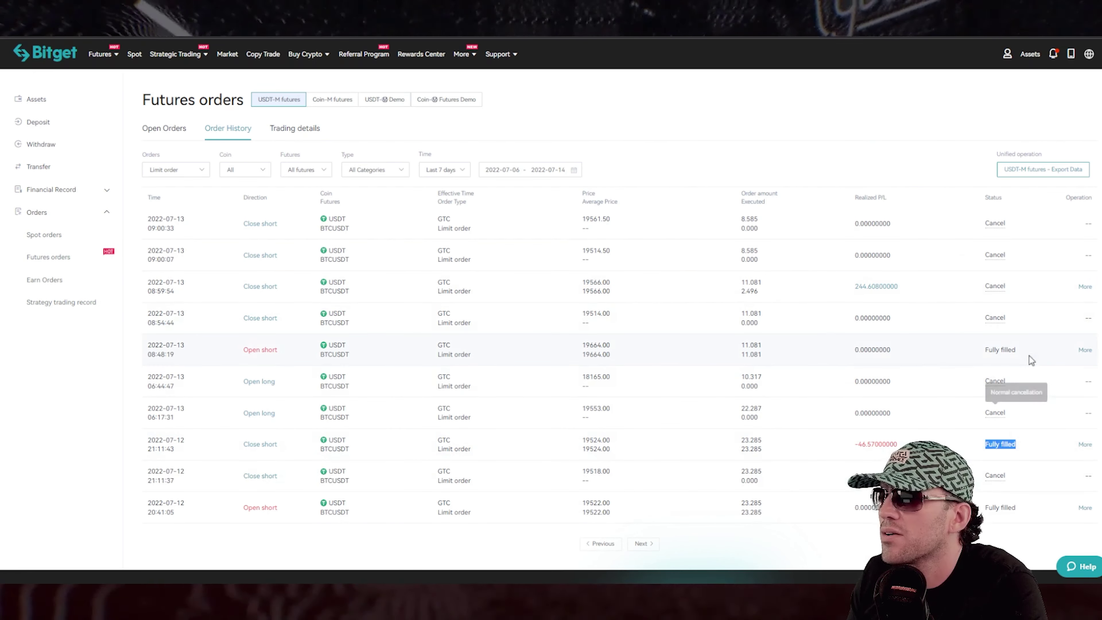
drag(1031, 353, 736, 346)
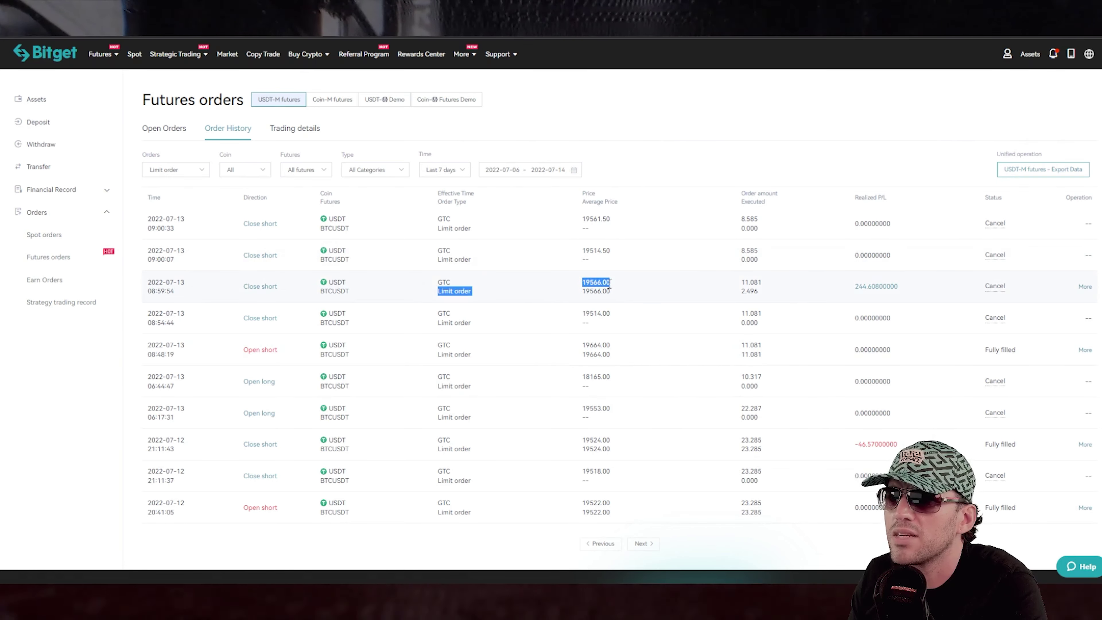
- Open the newer page to read the 13 July 09:01:00 close-short order's price, and return to the page with the short's entry
scroll(608, 304, down, 3)
click(606, 425)
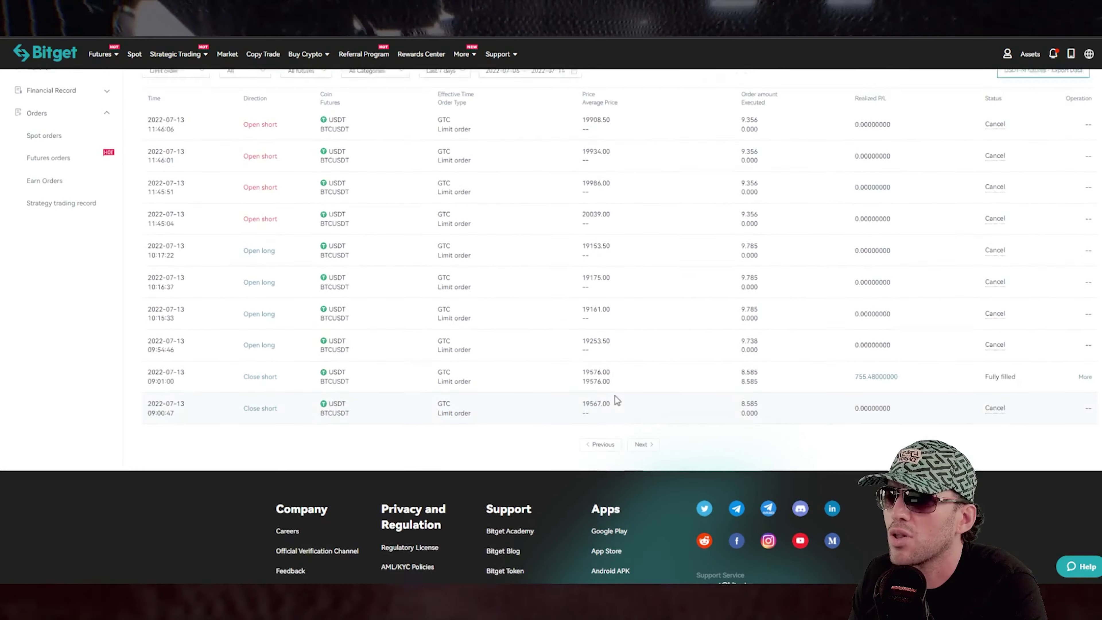
scroll(617, 400, up, 1)
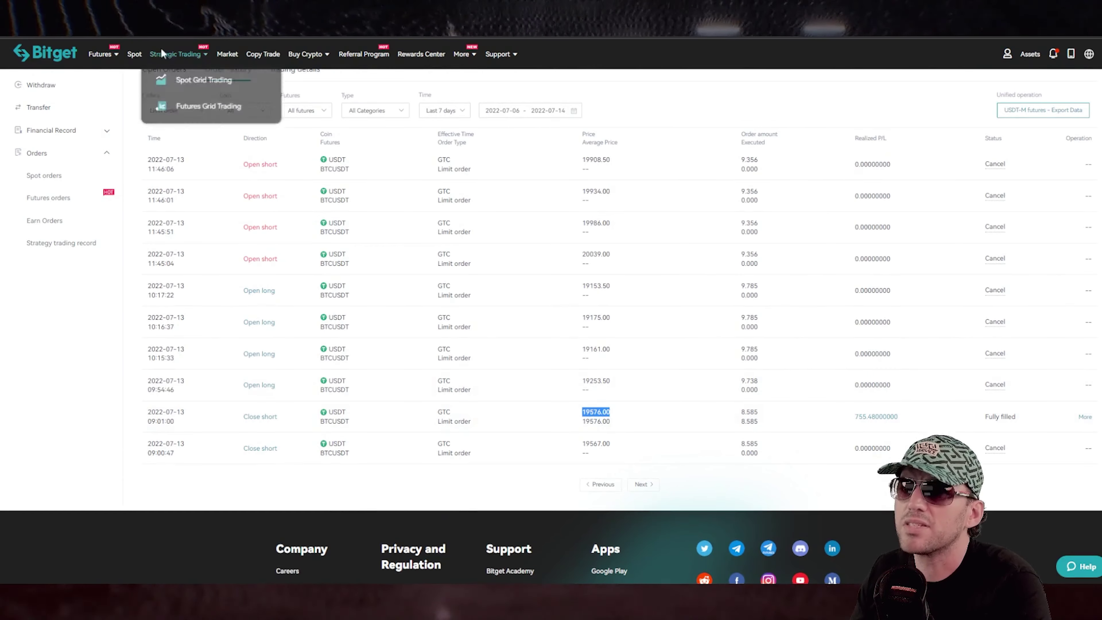
click(643, 484)
scroll(894, 313, up, 2)
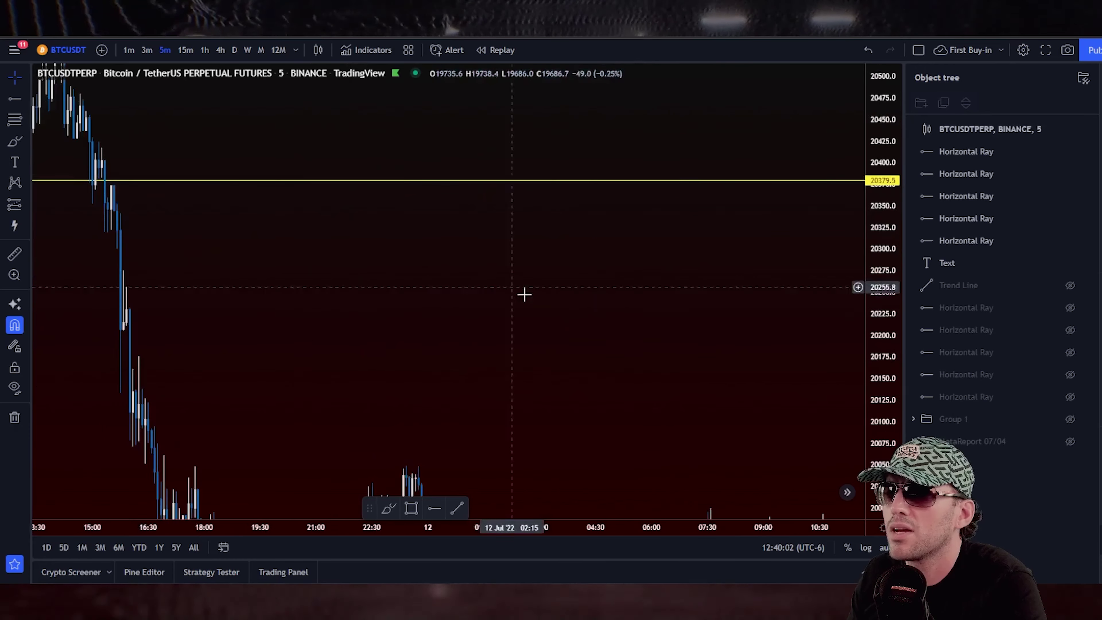
- Switch to the TradingView 5-minute BTCUSDT chart and examine the price action of 13 July around the morning short
drag(504, 193, 328, 190)
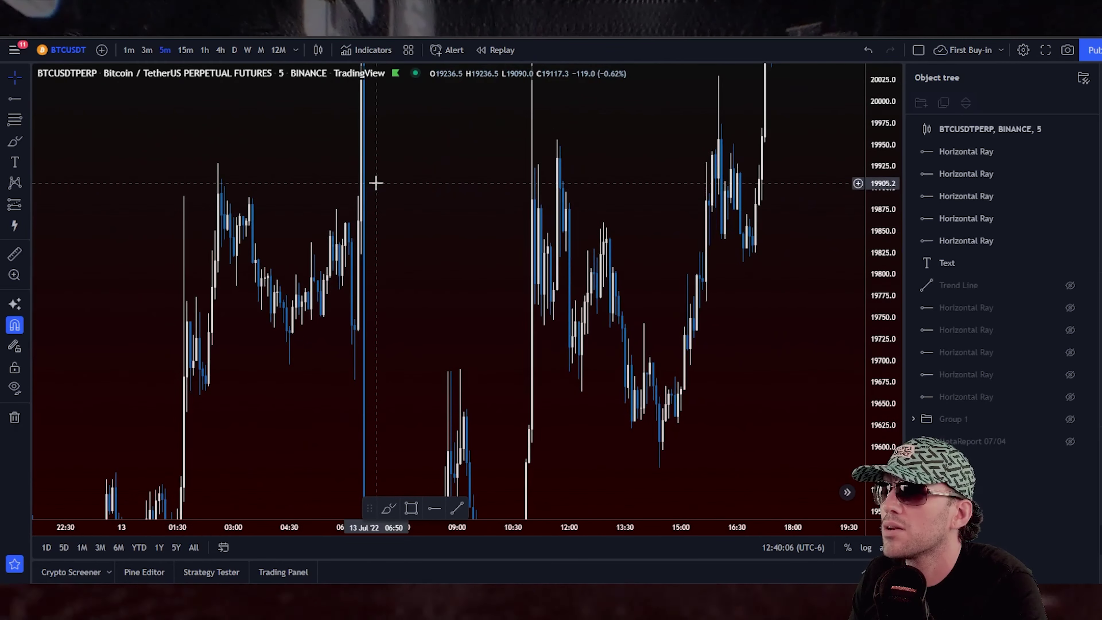
scroll(375, 183, right, 3)
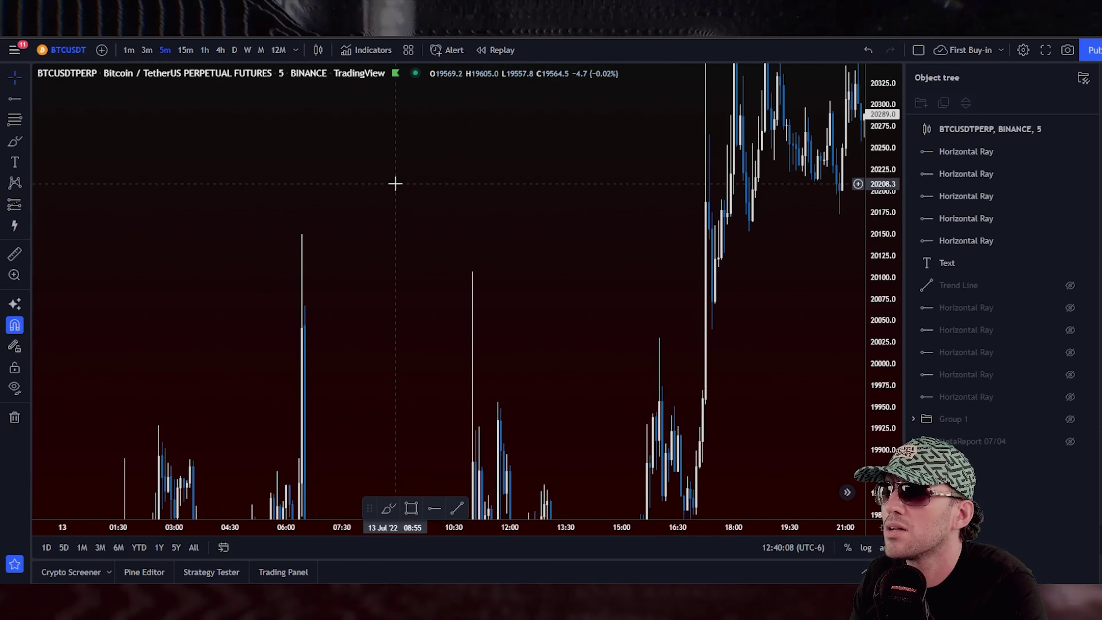
drag(568, 191, 278, 280)
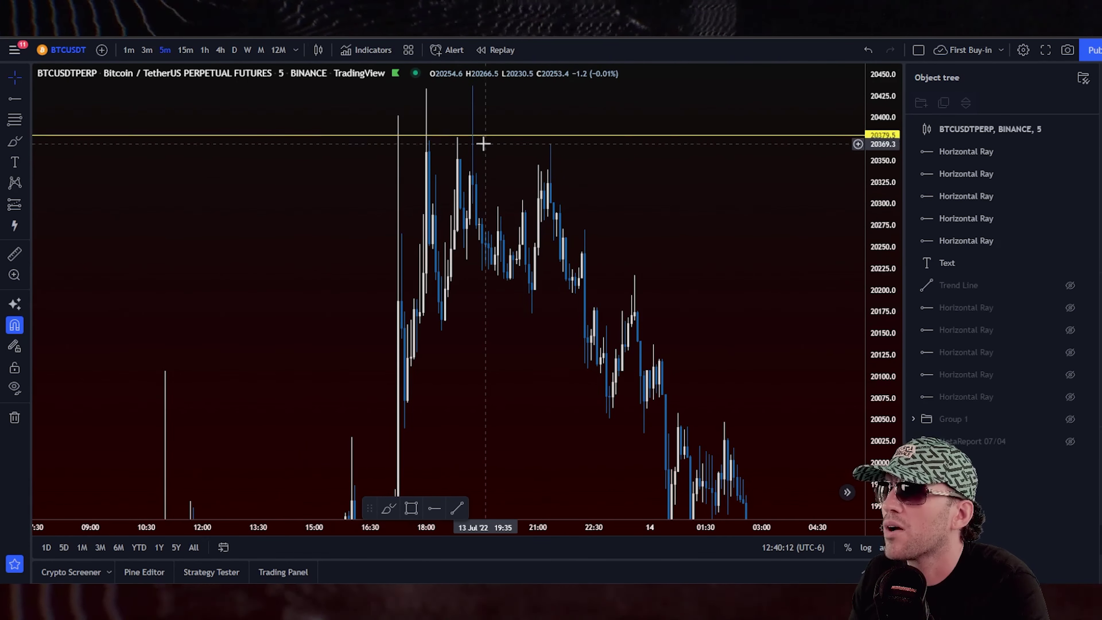
scroll(483, 144, left, 5)
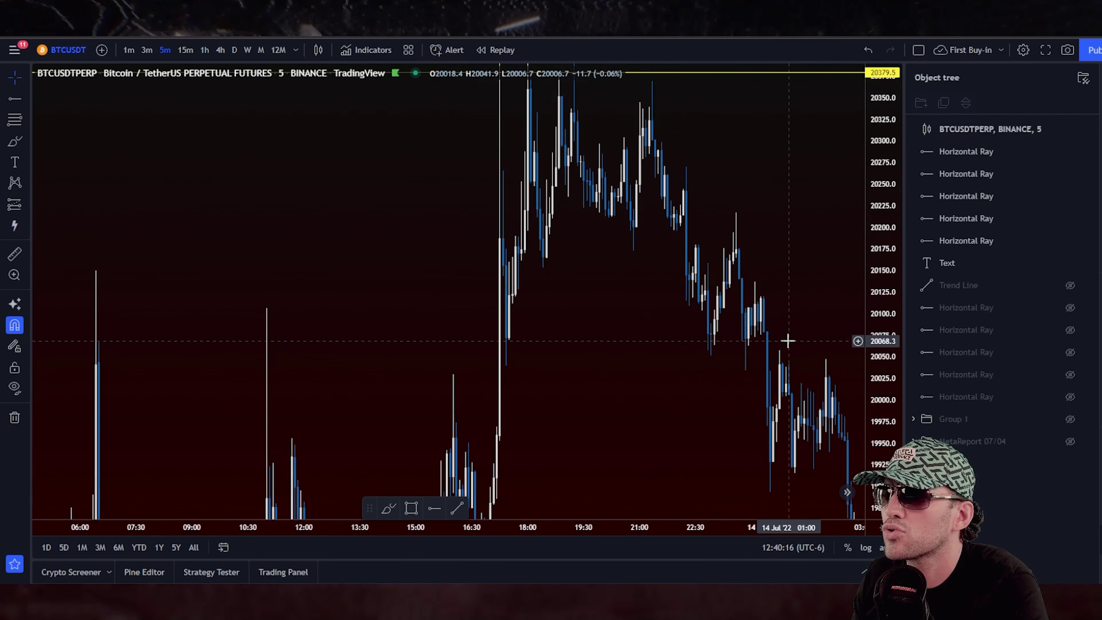
scroll(664, 304, left, 5)
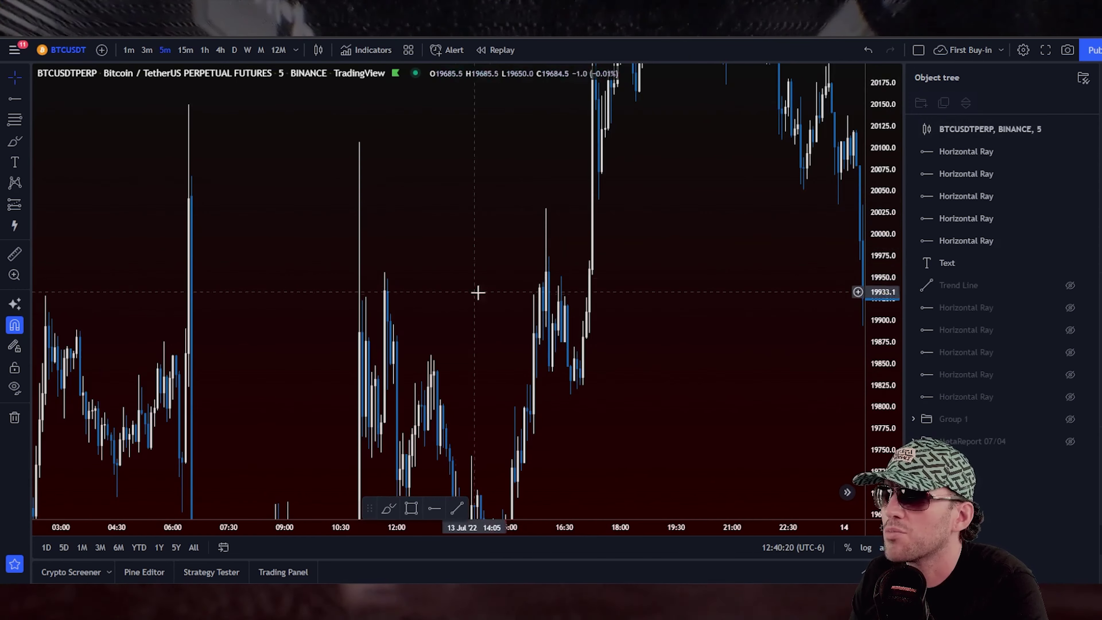
drag(429, 370, 423, 217)
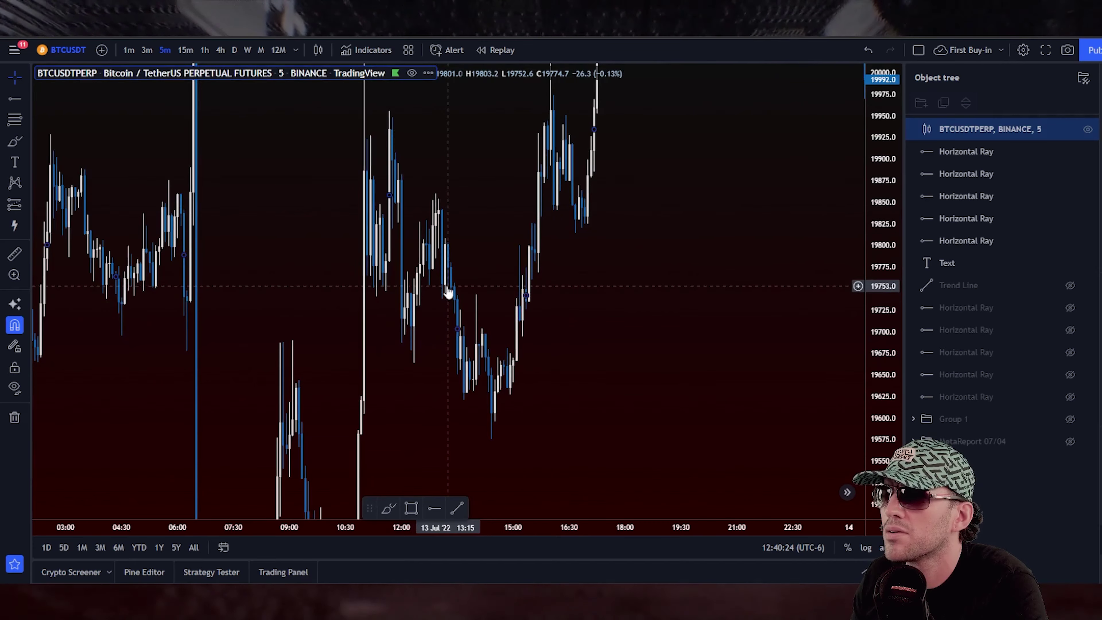
drag(438, 317, 483, 253)
drag(429, 302, 590, 238)
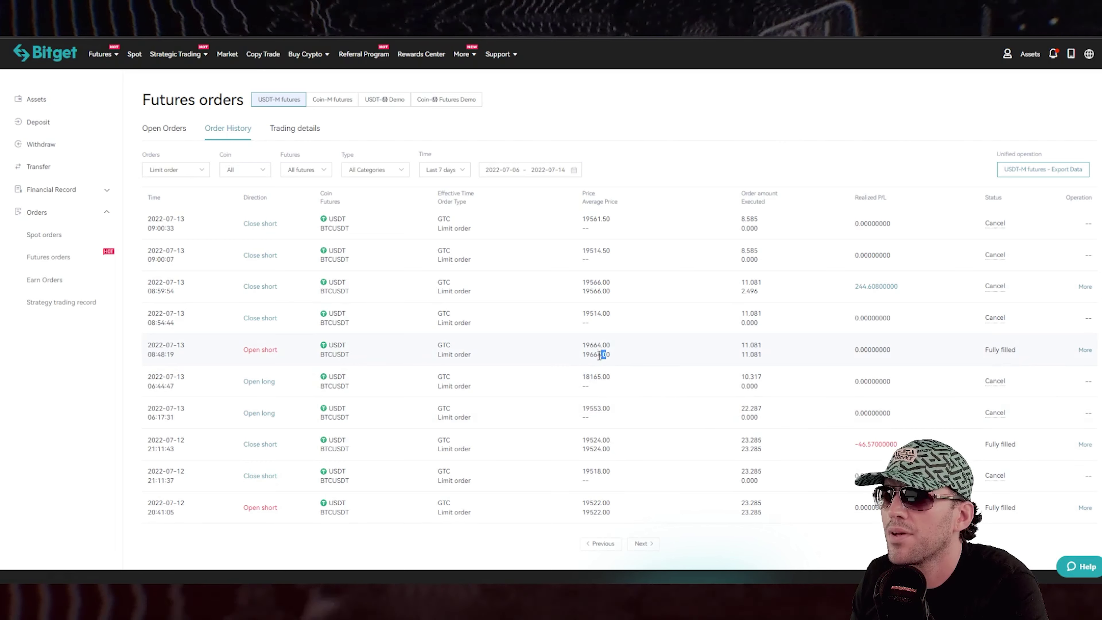
- Check the 13 July 08:48:19 open-short price in Bitget, and add a horizontal ray at about 19677 on the TradingView chart
drag(607, 354, 571, 349)
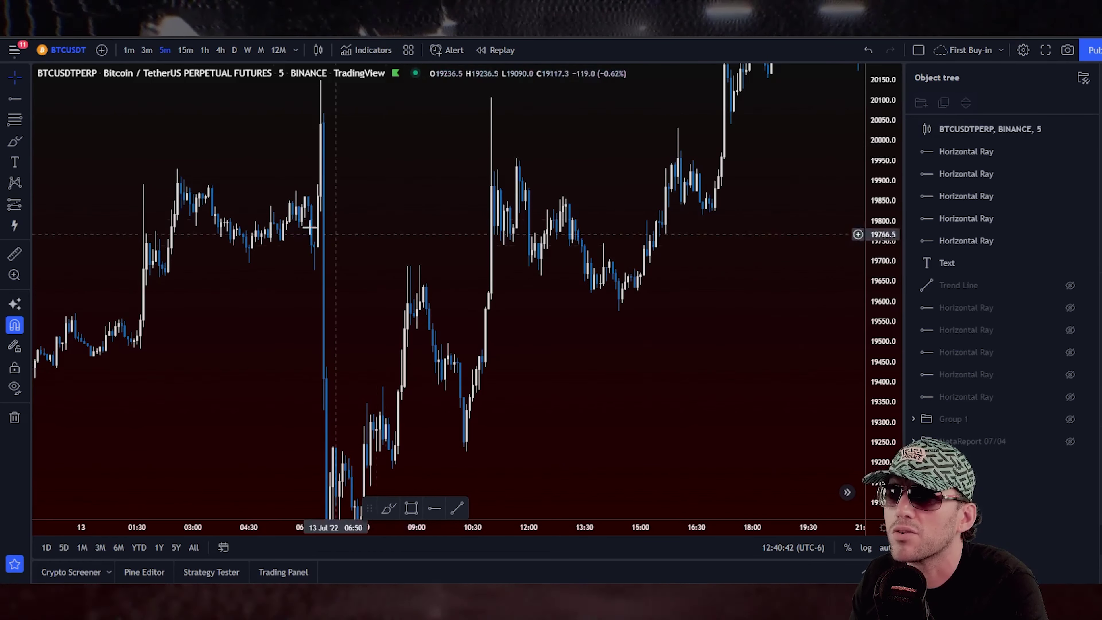
click(434, 508)
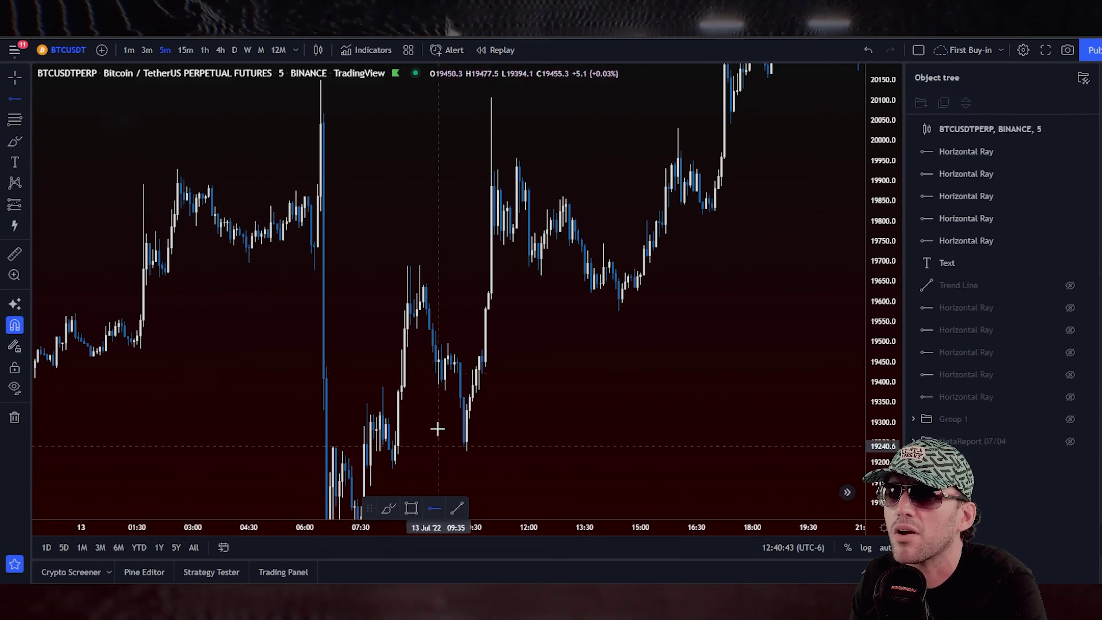
click(313, 269)
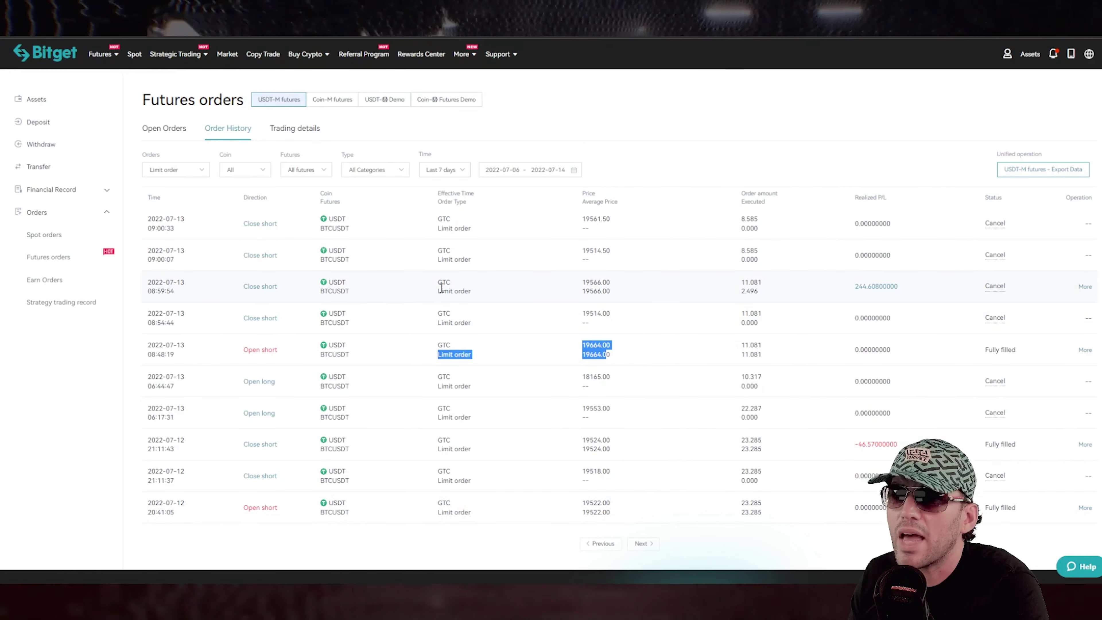
- Check the 08:59:54 close-short price in Bitget, and add a second horizontal ray on the chart at about 19539 from 13 July 07:35
drag(585, 293, 584, 295)
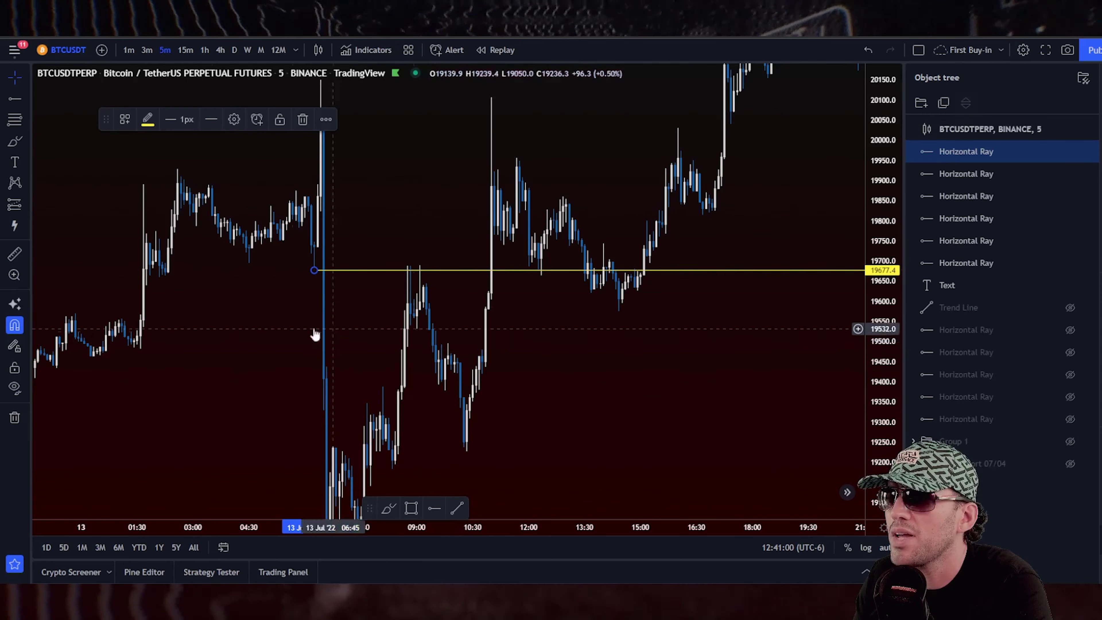
click(14, 99)
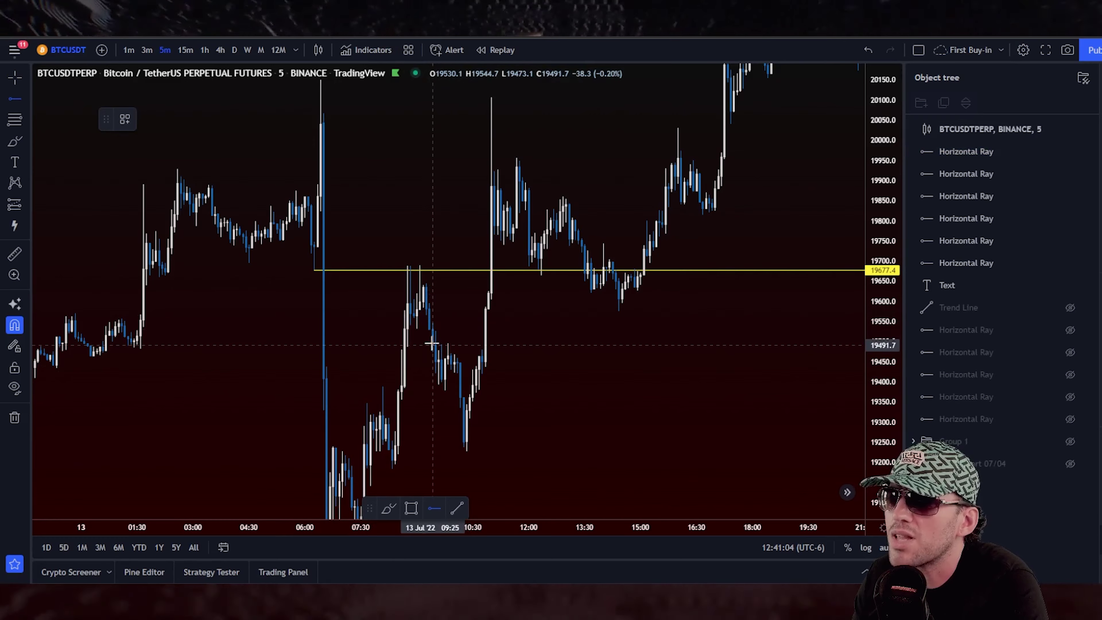
click(432, 333)
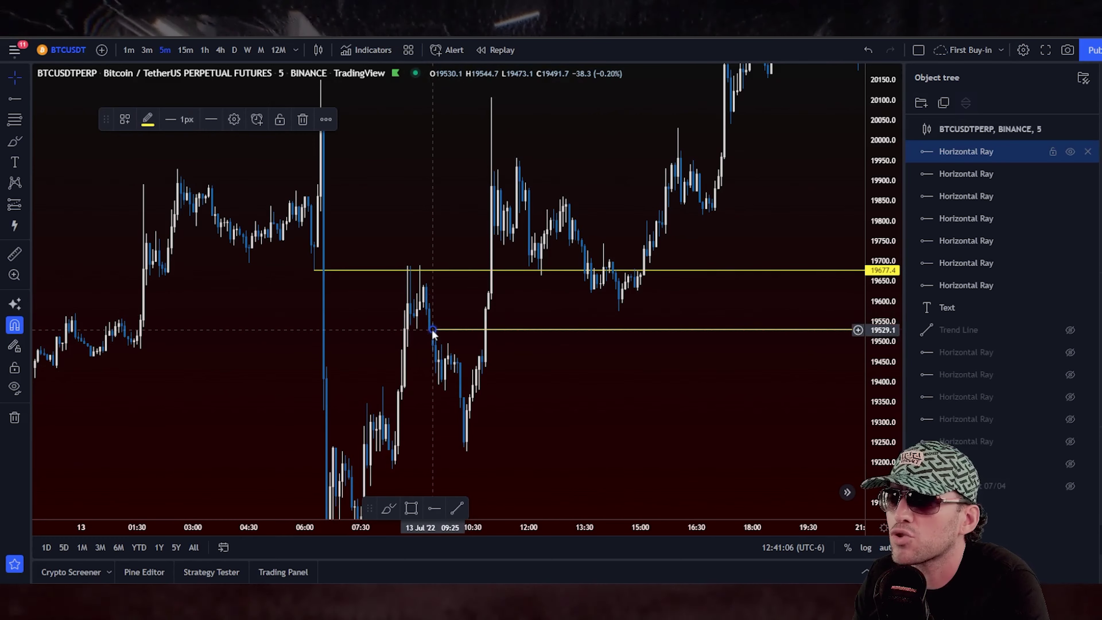
drag(433, 332, 364, 326)
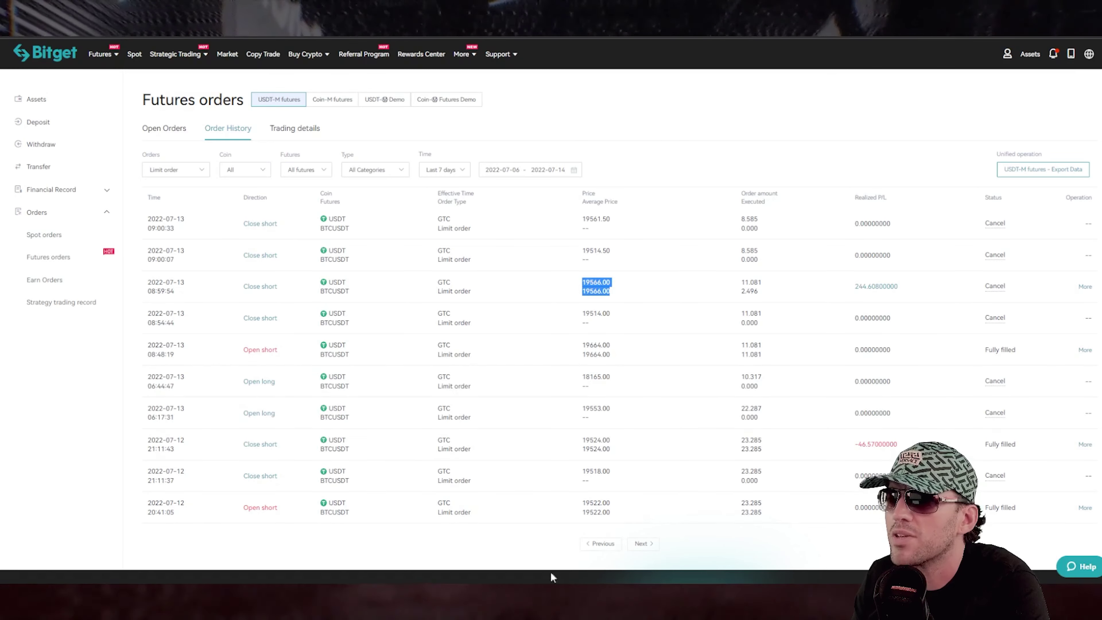
- Return to Bitget and go through the newer history pages to the 14 July 09:11:26 open-short and 09:39:41 stop-loss close-short orders
click(608, 557)
click(608, 544)
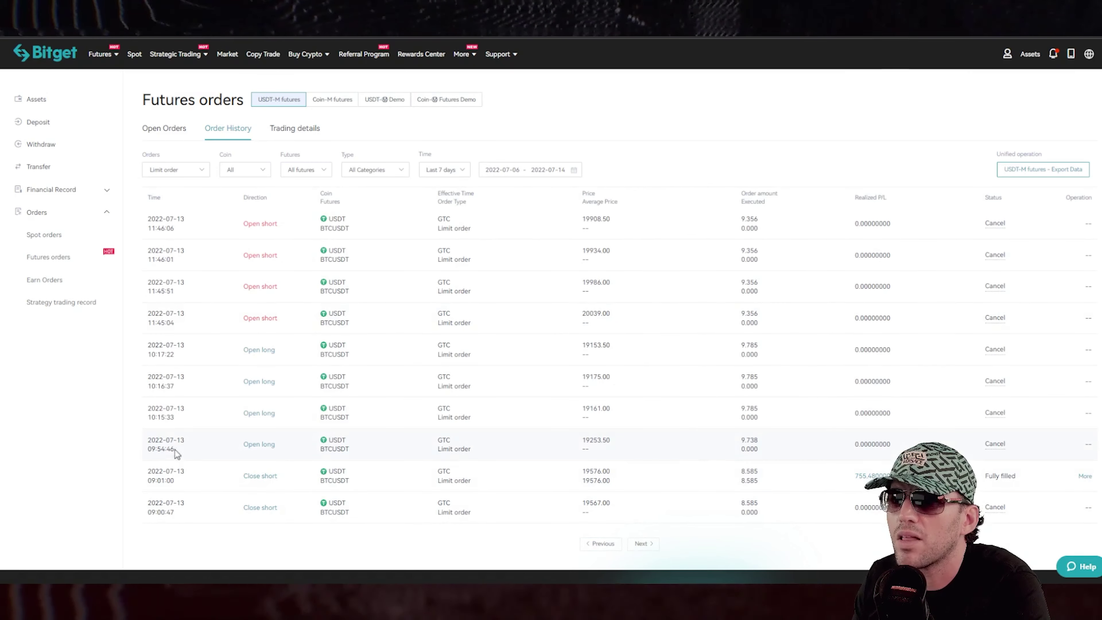
click(611, 546)
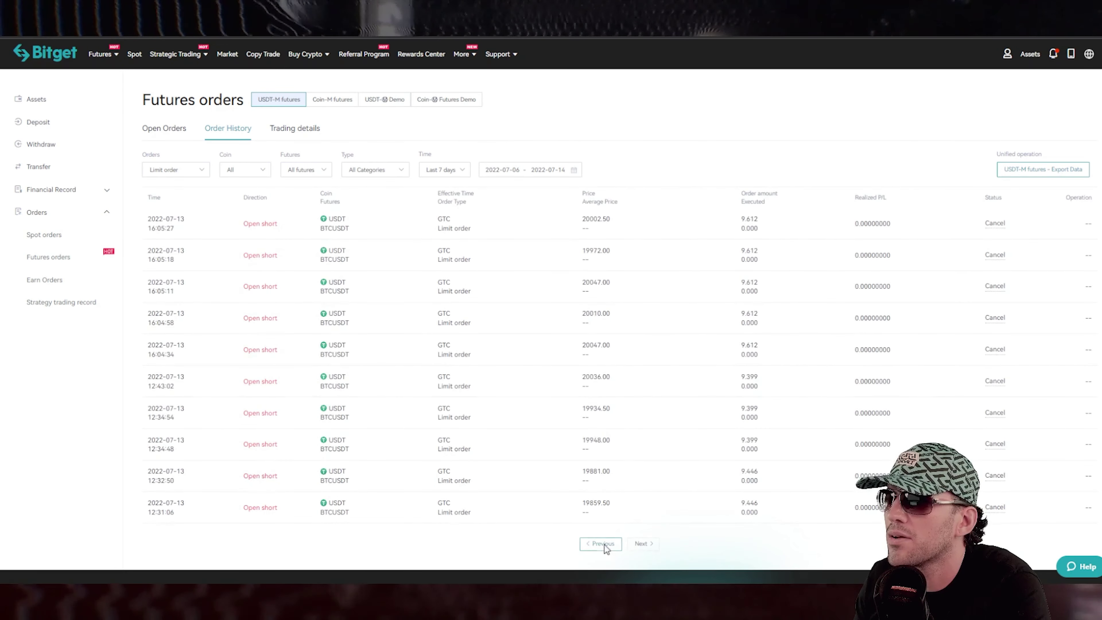
click(604, 545)
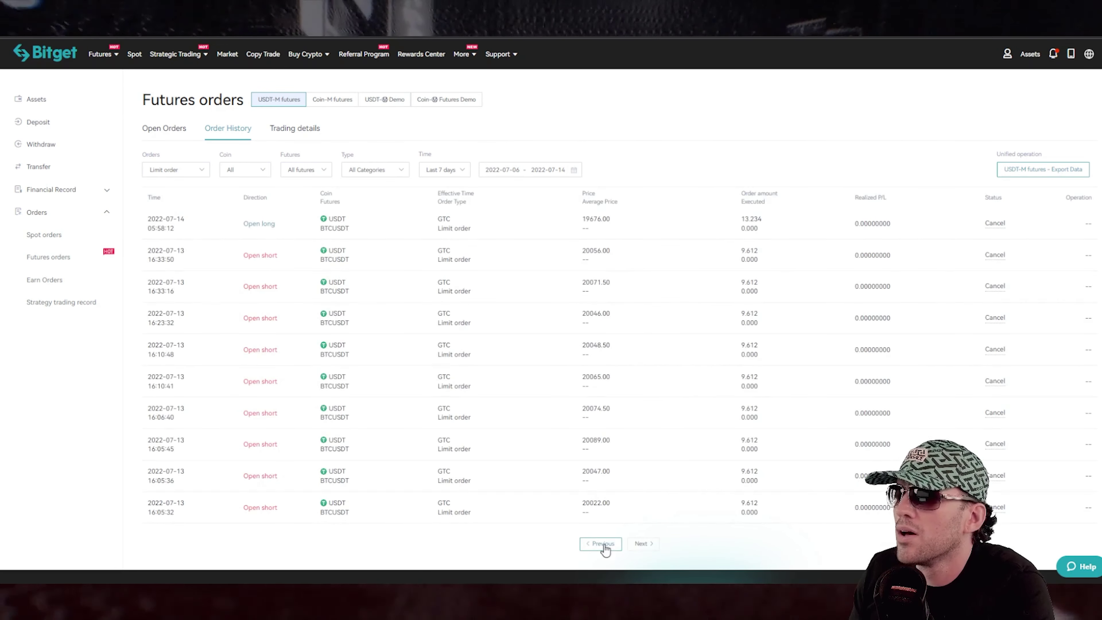
click(604, 546)
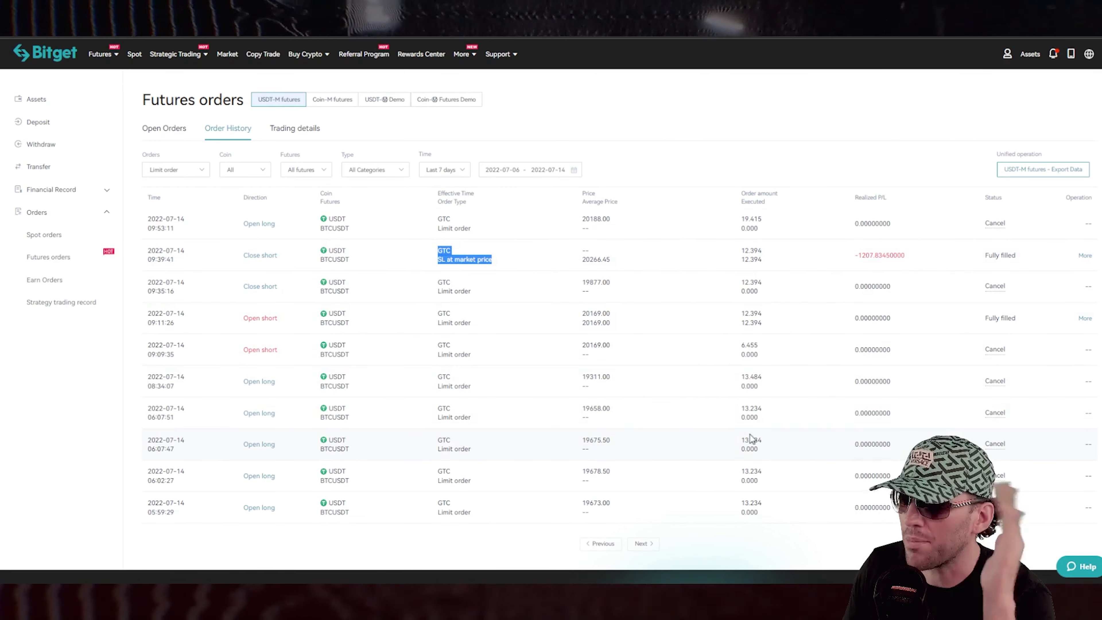
- Examine the 14 July 09:39:41 close-short's price, amount and realized P/L, and glance at the 09:57:35 open-long on the newest page
drag(912, 253, 582, 260)
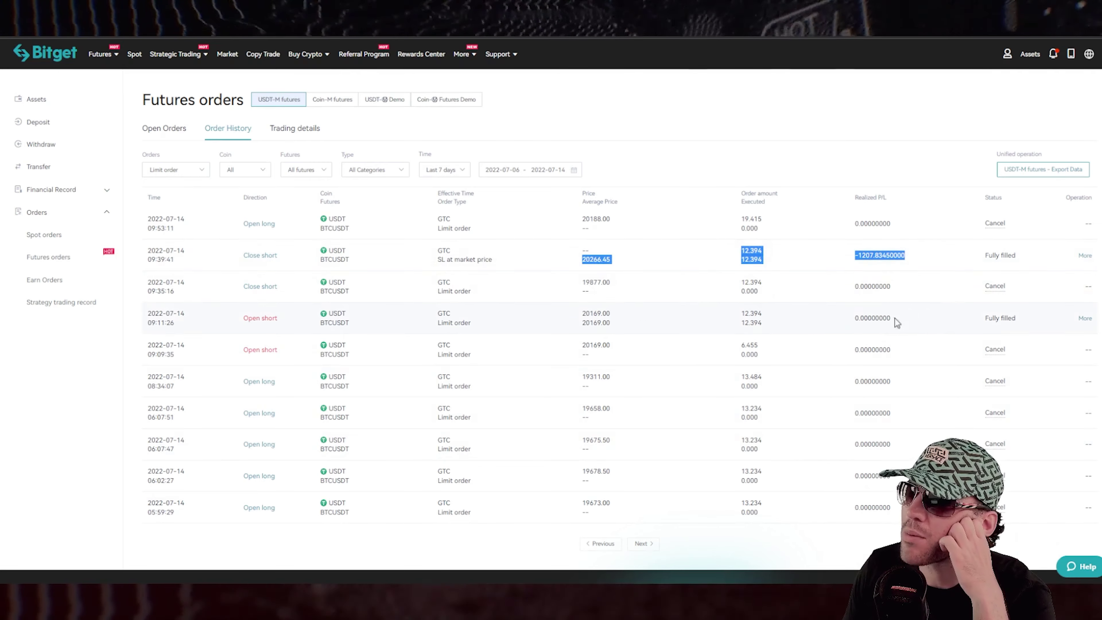
click(598, 546)
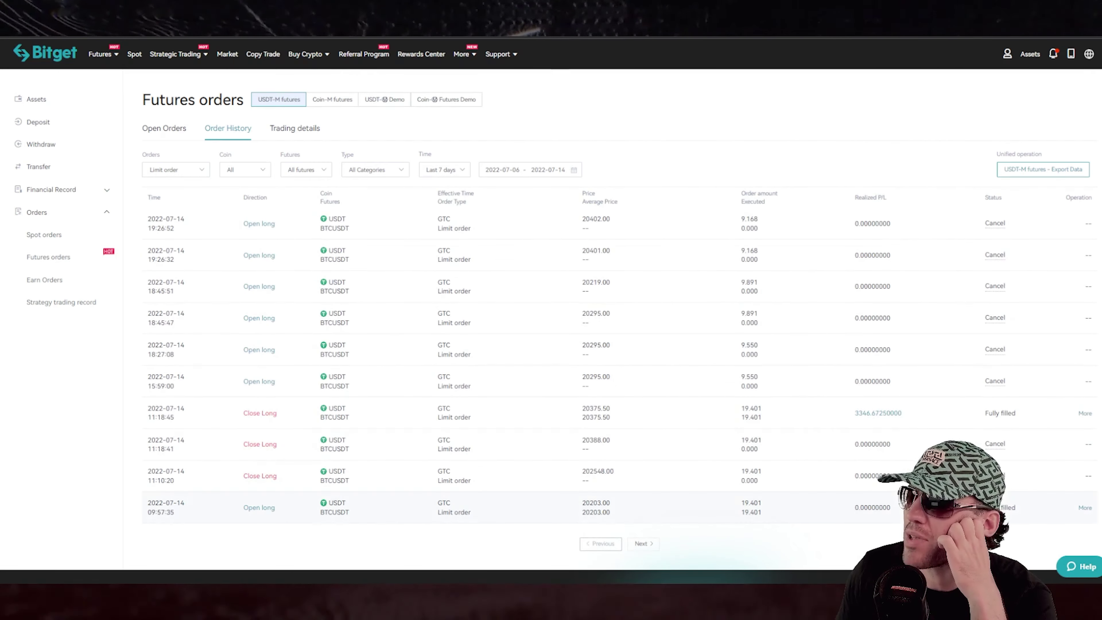
drag(1017, 507, 737, 509)
click(651, 543)
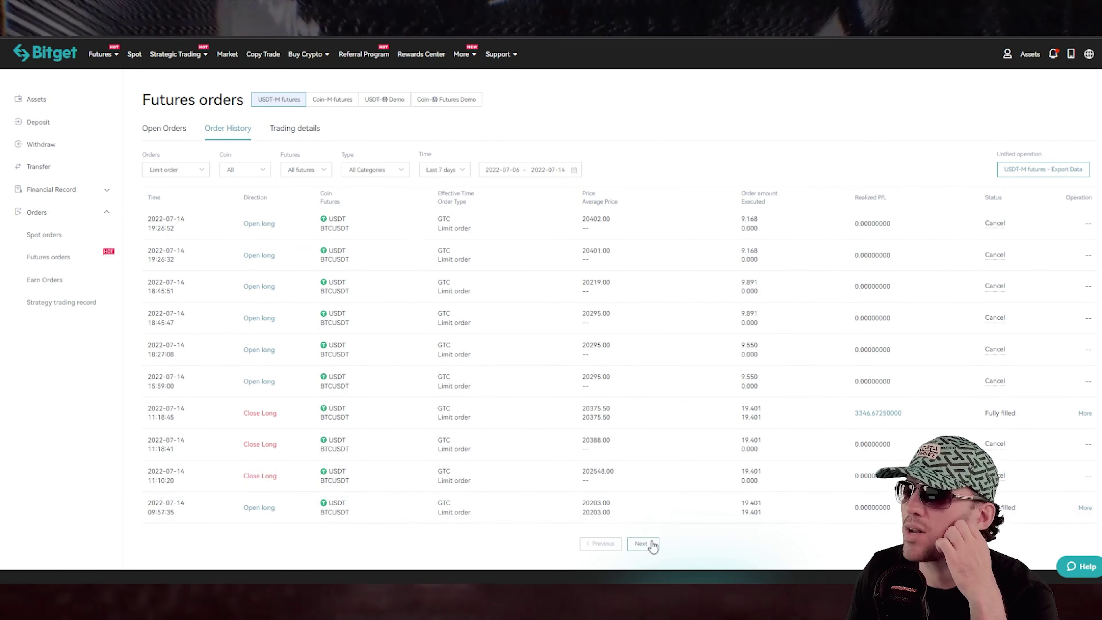
drag(762, 250, 813, 258)
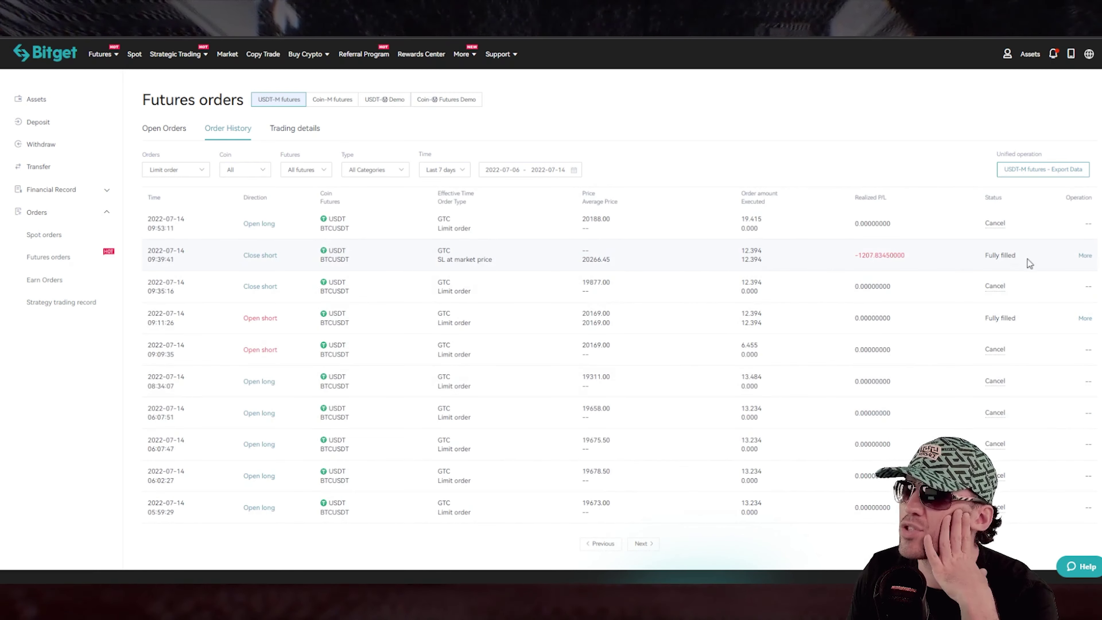
drag(1027, 258, 832, 257)
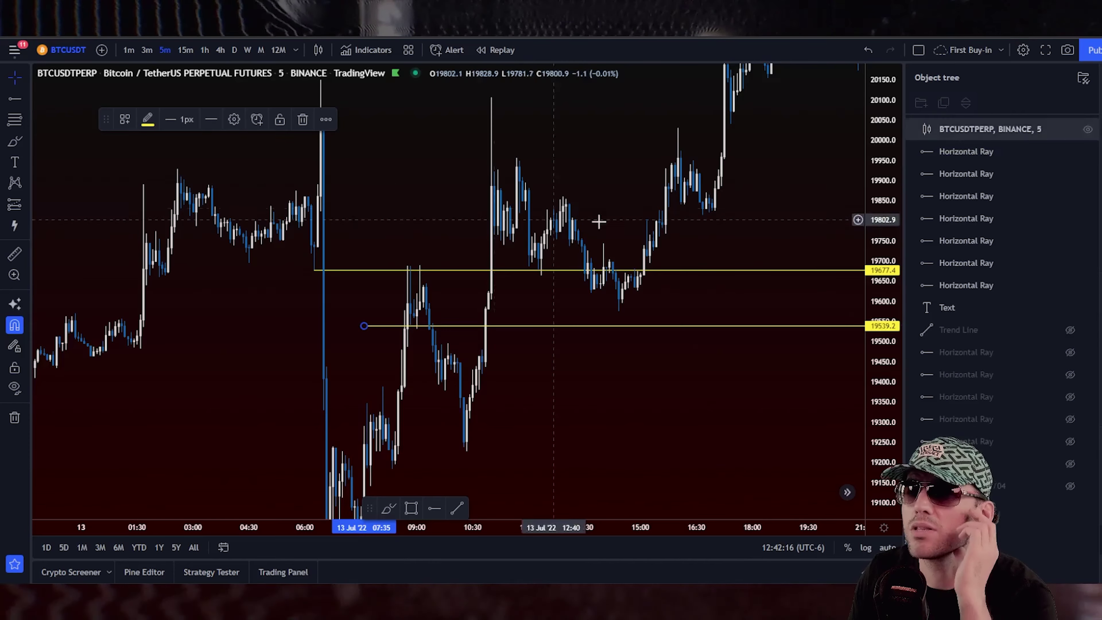
- On the TradingView chart, mark the 14 July short's entry with a horizontal ray at about 20165 from the late 13 July swing high
drag(598, 221, 183, 176)
drag(781, 132, 329, 413)
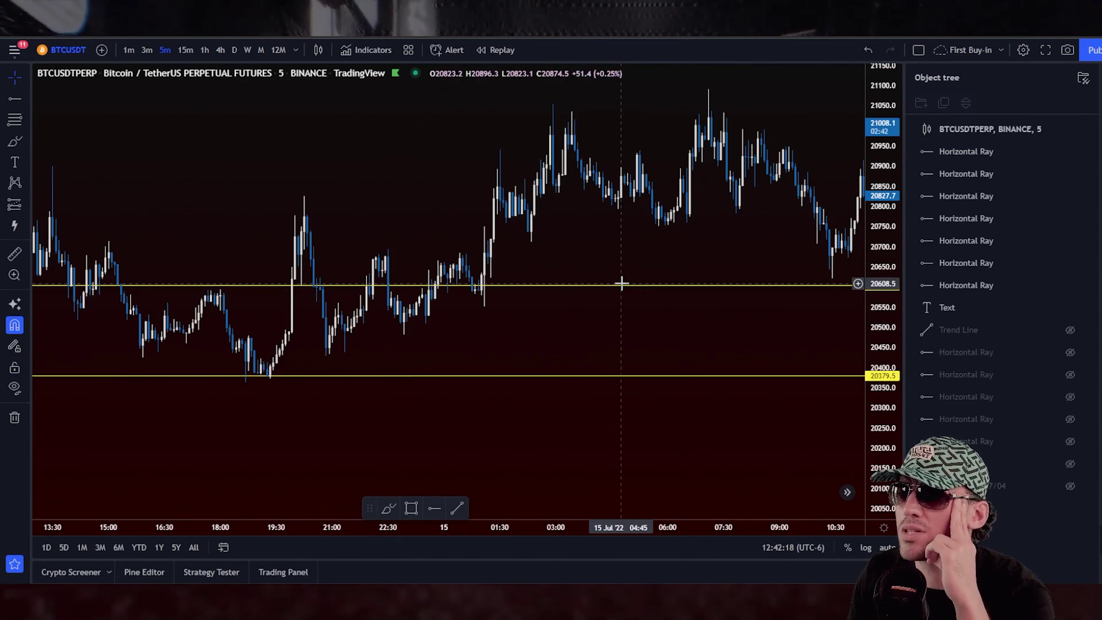
drag(622, 284, 596, 324)
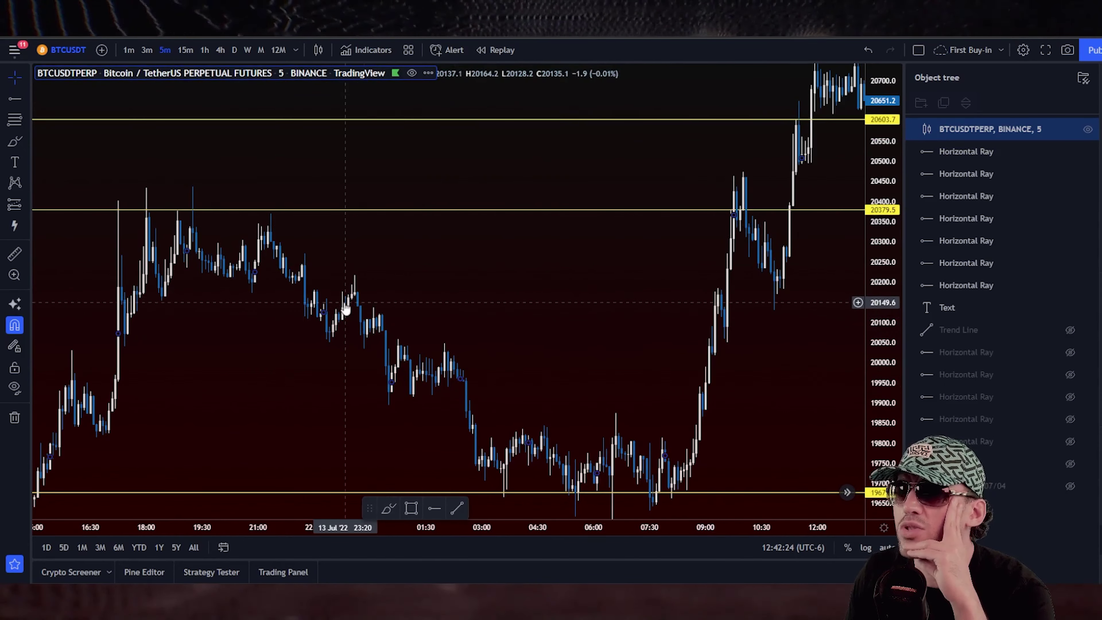
click(372, 287)
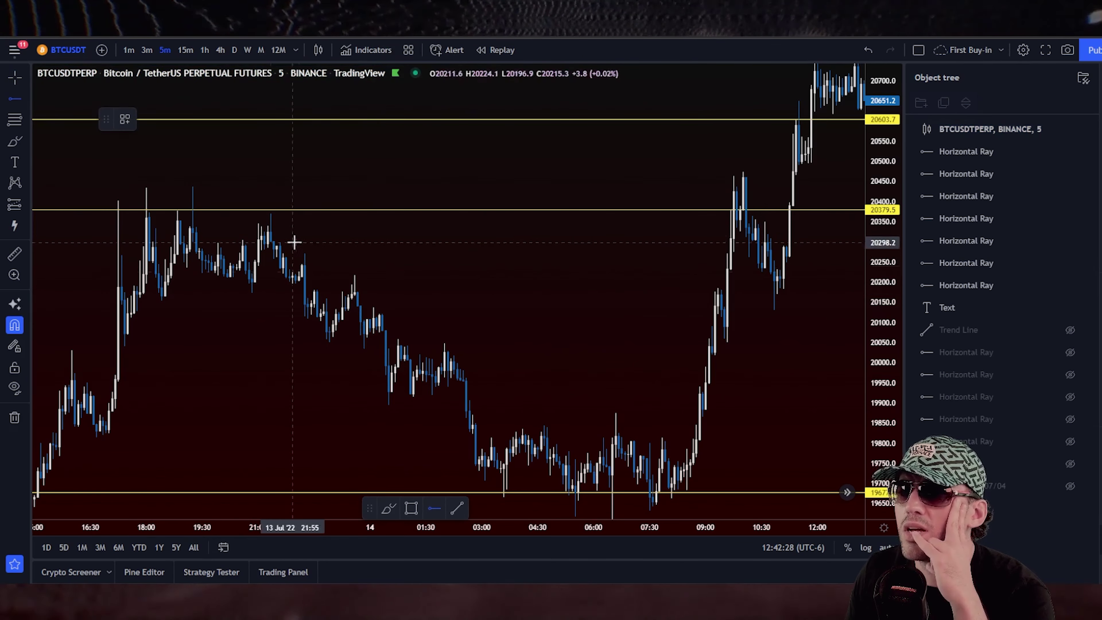
click(355, 278)
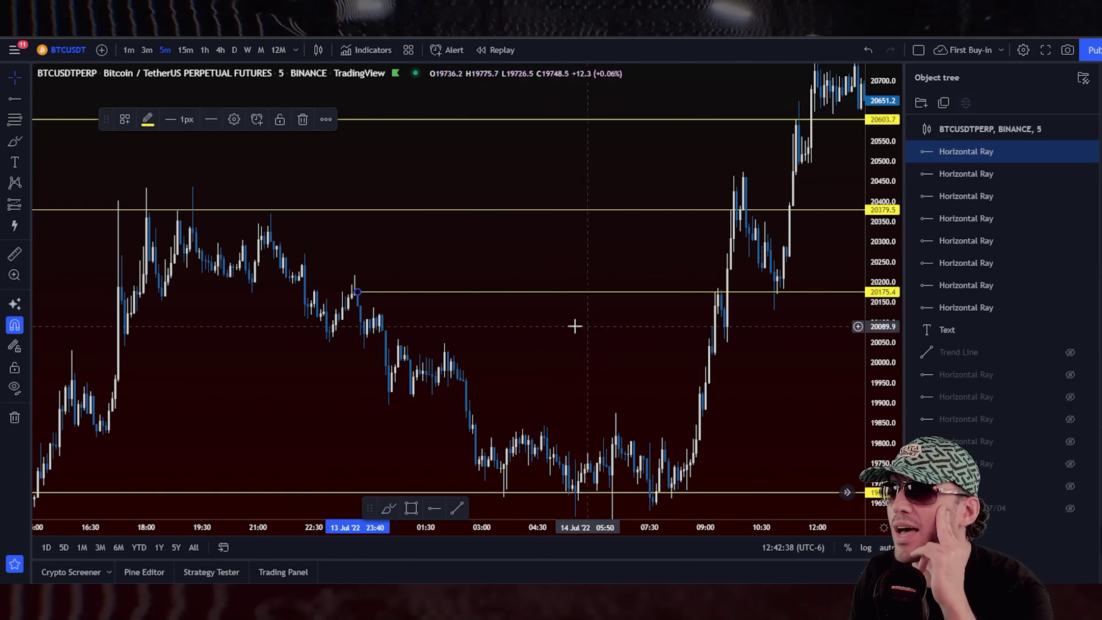
mouse_move(357, 292)
mouse_down()
mouse_move(393, 324)
mouse_move(356, 299)
mouse_up()
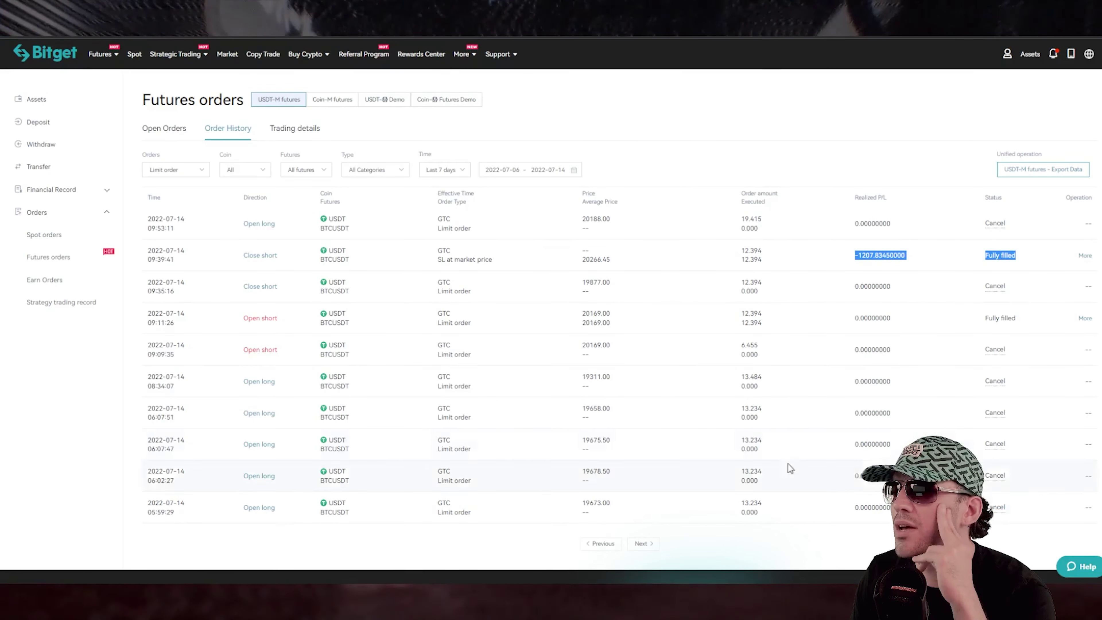
- Check the 14 July 09:57:35 open-long order on Bitget's newest history page, and delete the 20379.5 horizontal ray from the TradingView chart
click(602, 546)
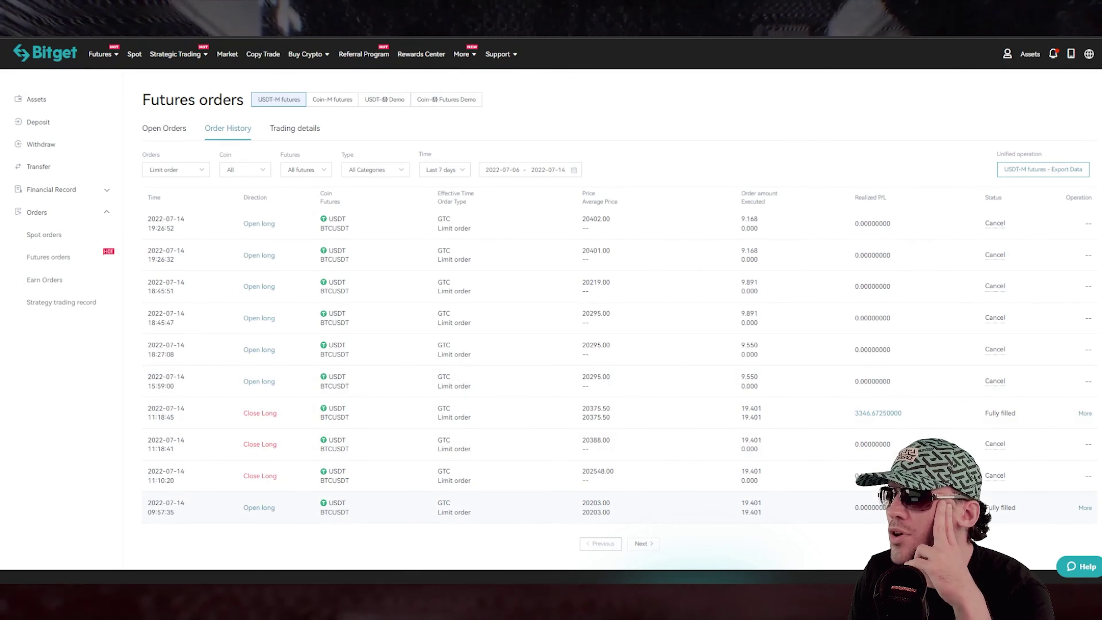
drag(772, 516, 736, 509)
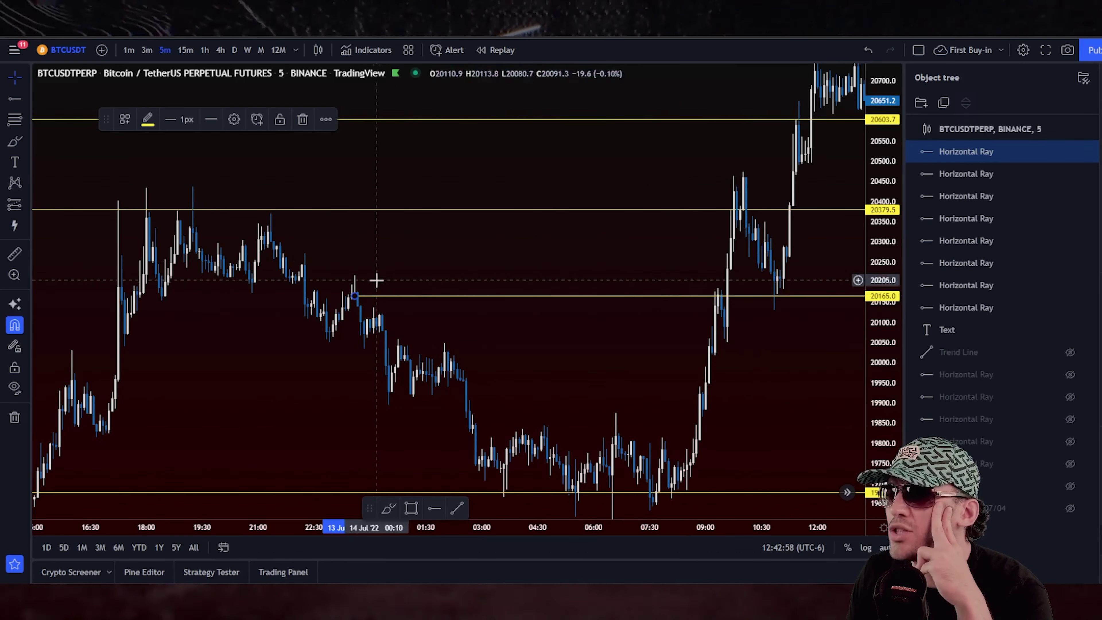
click(291, 210)
key(Delete)
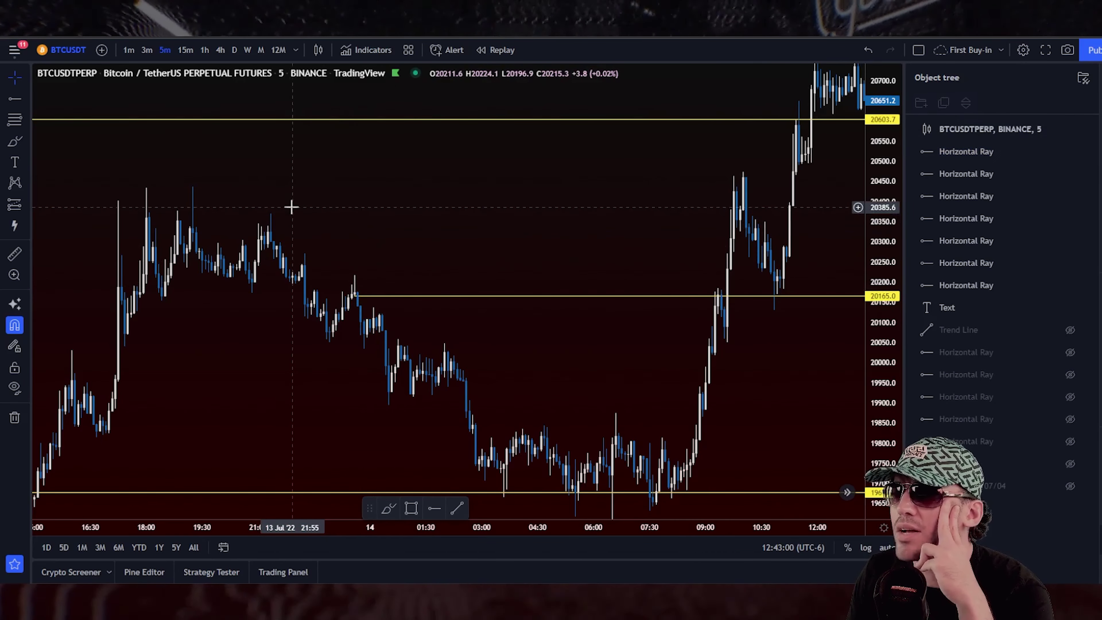
- Move the 20165 horizontal ray's anchor to the 14 July 09:30 candle at about 20140
drag(374, 217, 284, 305)
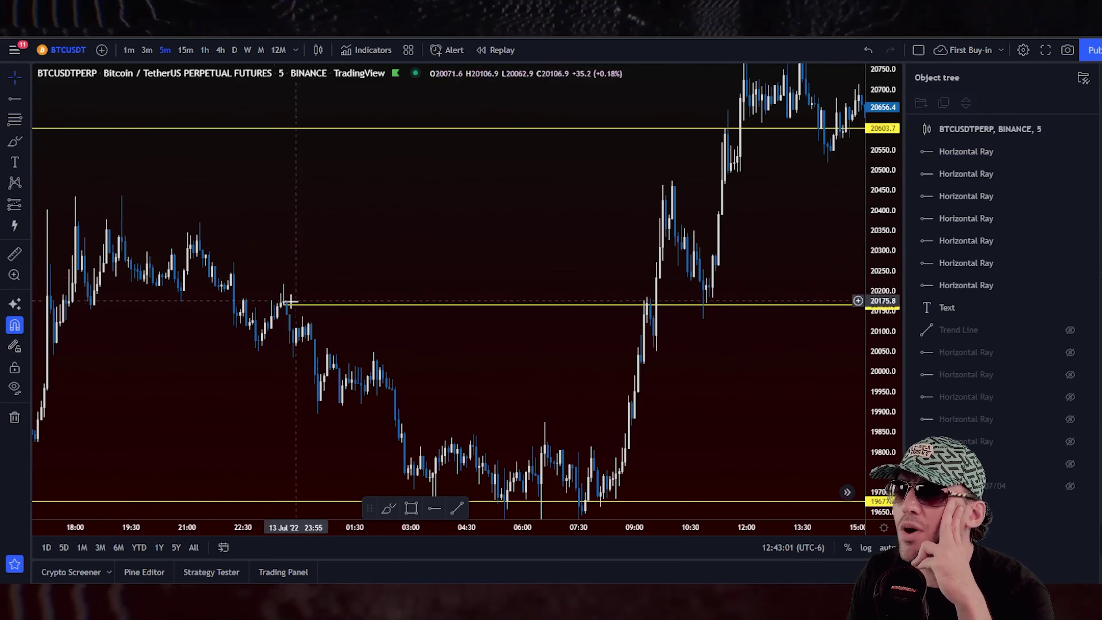
click(281, 315)
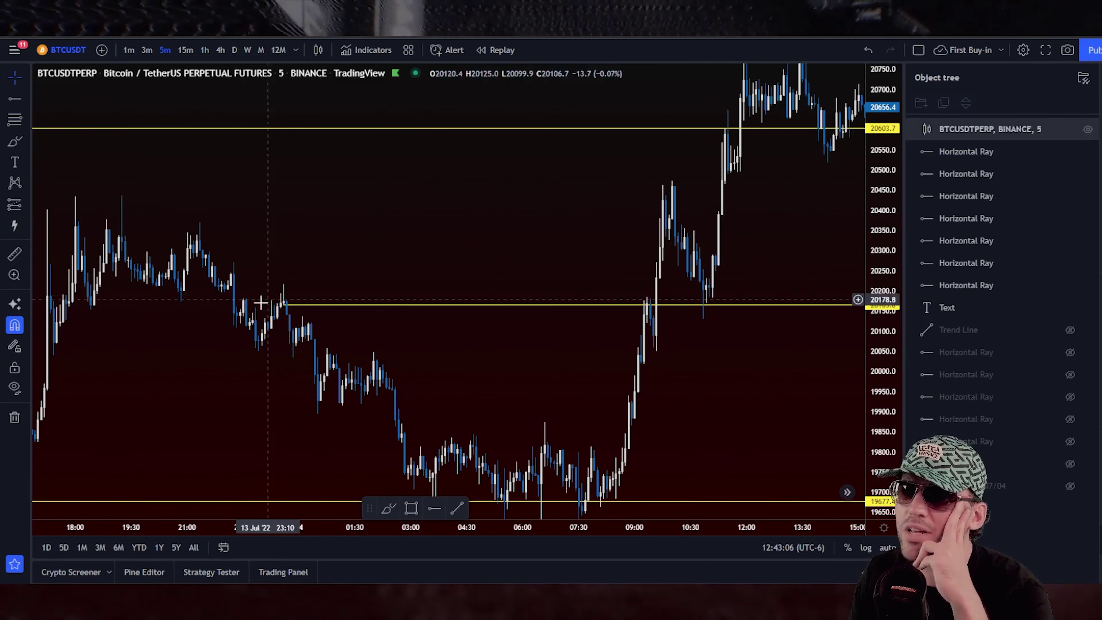
click(283, 306)
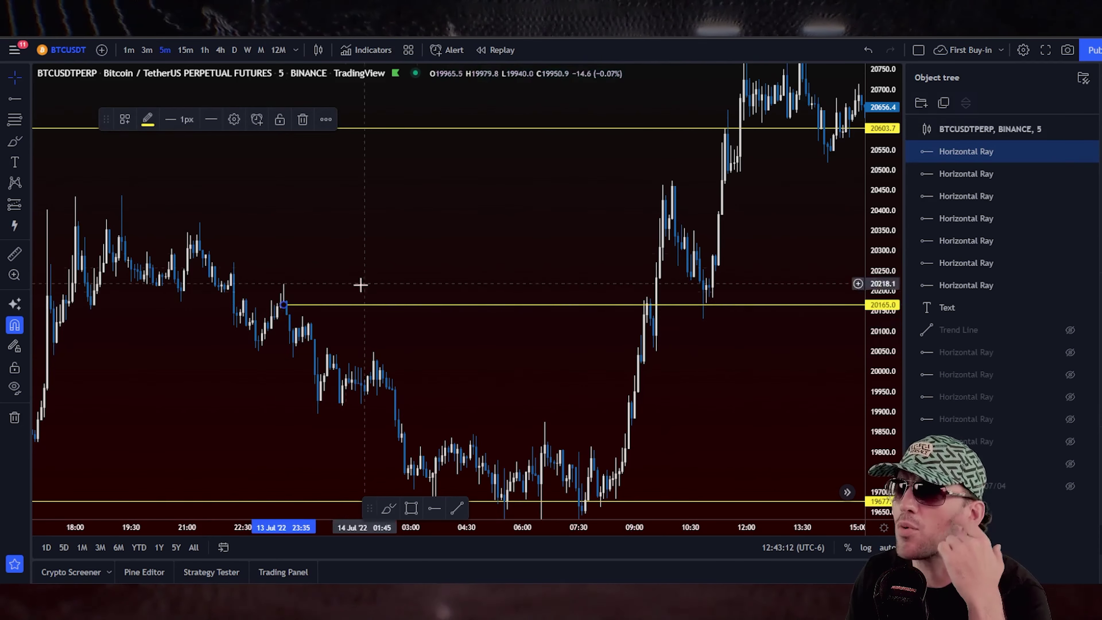
drag(283, 306, 654, 316)
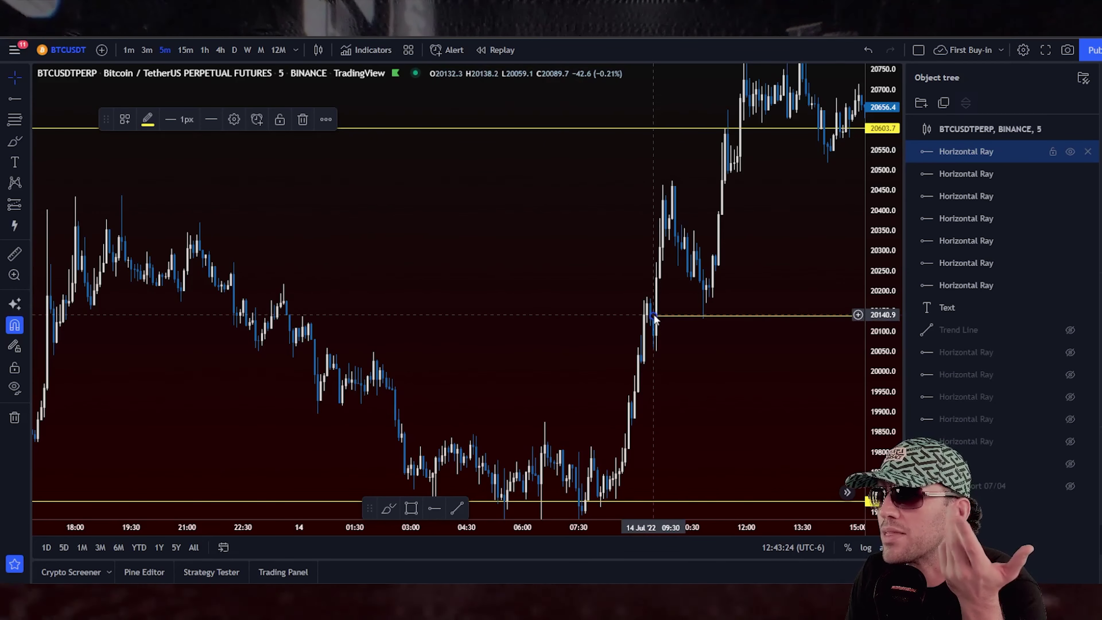
- Move the 20140 horizontal ray's anchor to the 14 July 11:00 candle at 20210, and start bar replay on the one-minute chart
drag(655, 317, 711, 288)
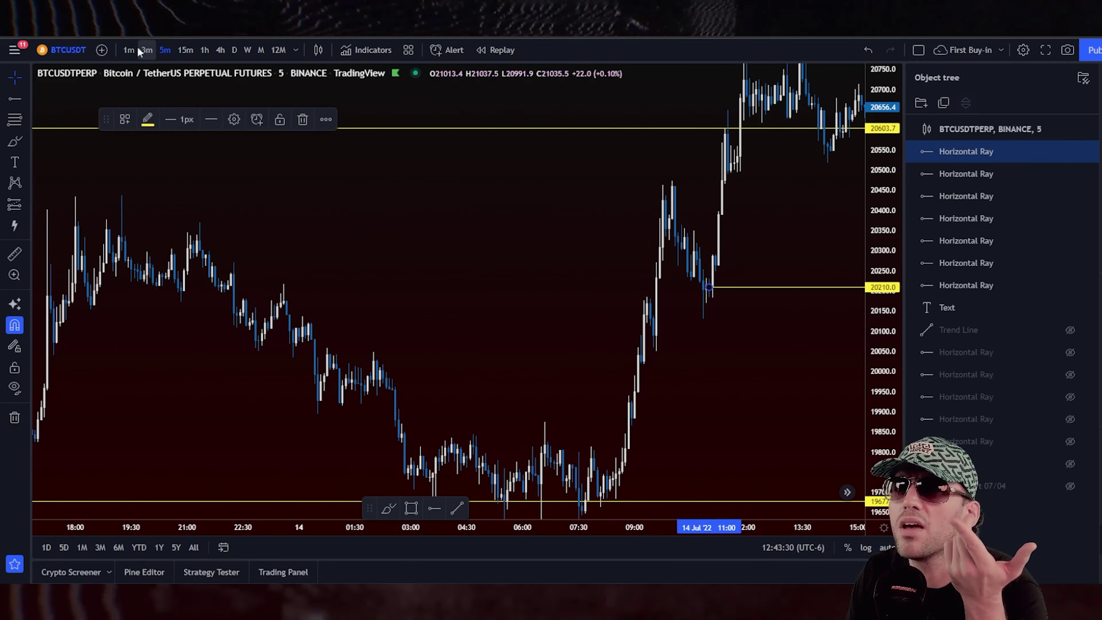
click(504, 49)
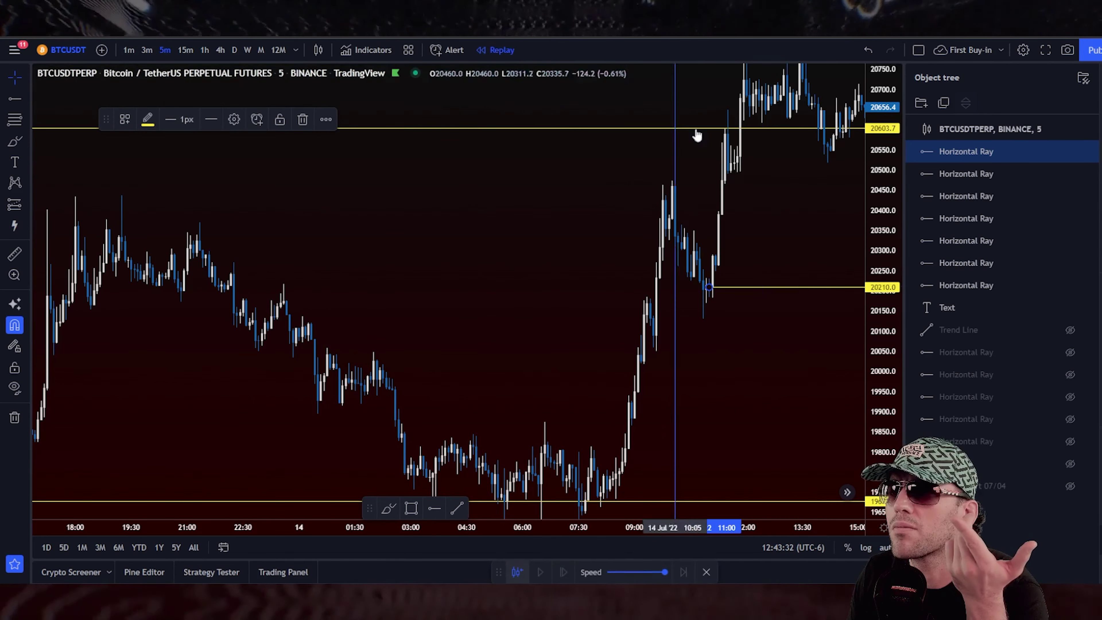
click(697, 136)
click(128, 50)
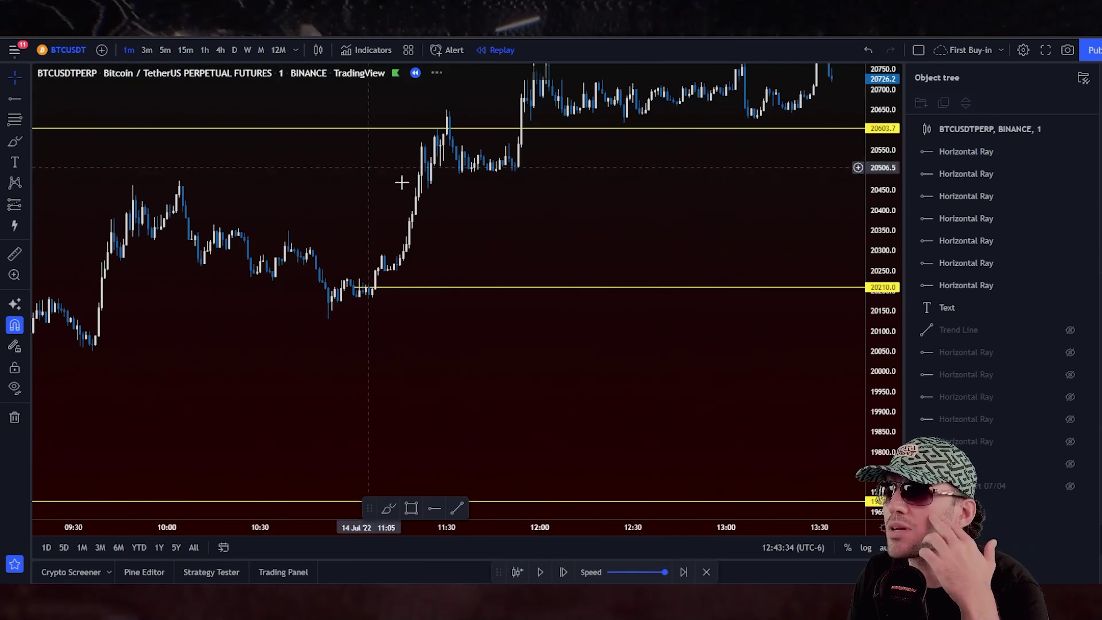
- Adjust the horizontal ray to mark the long's entry at 20200, anchored at the 14 July 11:01 candle
click(356, 287)
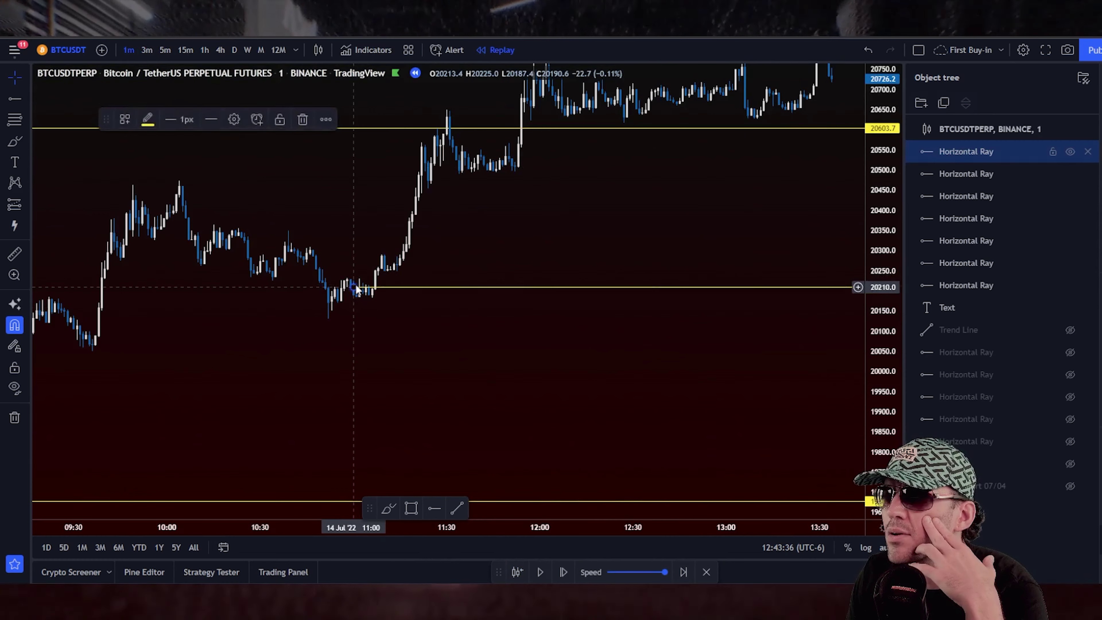
mouse_move(355, 287)
mouse_down()
mouse_move(332, 297)
mouse_move(357, 291)
mouse_up()
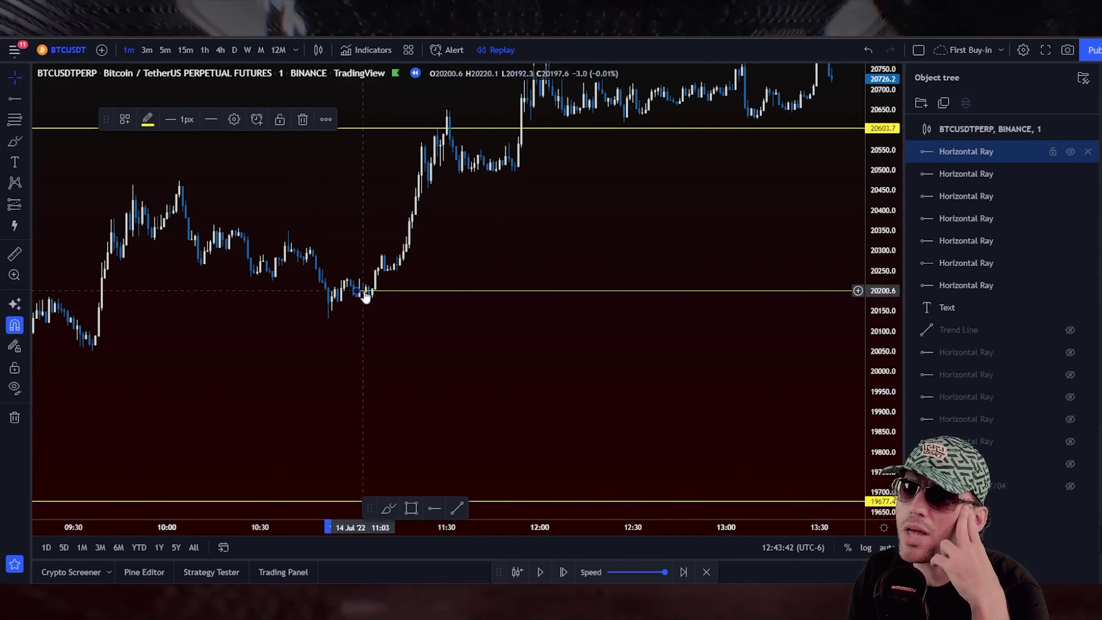
click(369, 321)
drag(326, 228, 360, 274)
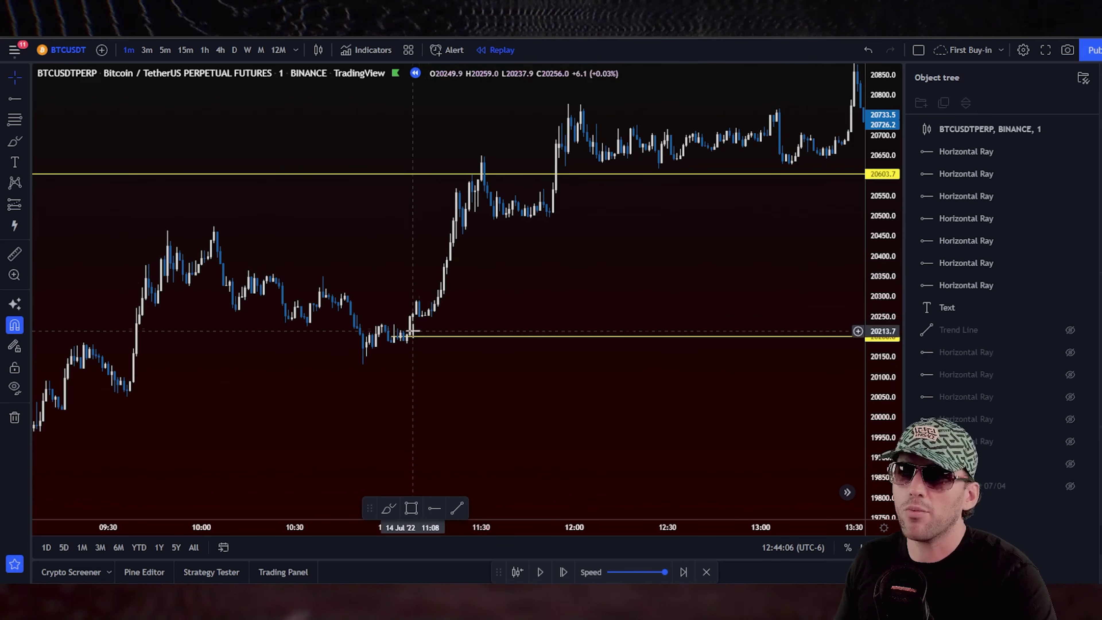
click(393, 337)
mouse_move(398, 343)
mouse_down()
mouse_move(412, 342)
mouse_move(389, 342)
mouse_up()
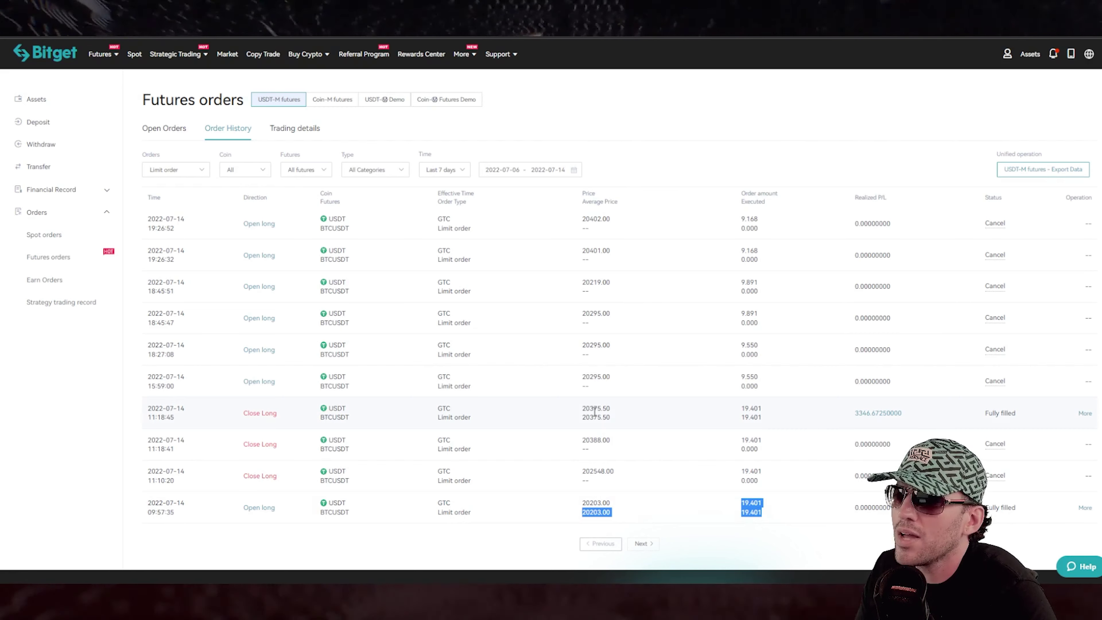
- Check the 14 July 11:18:45 close-long on Bitget, and move the ray's anchor to about 20389.8 at the 14 July 10:02 candle
drag(583, 415, 610, 442)
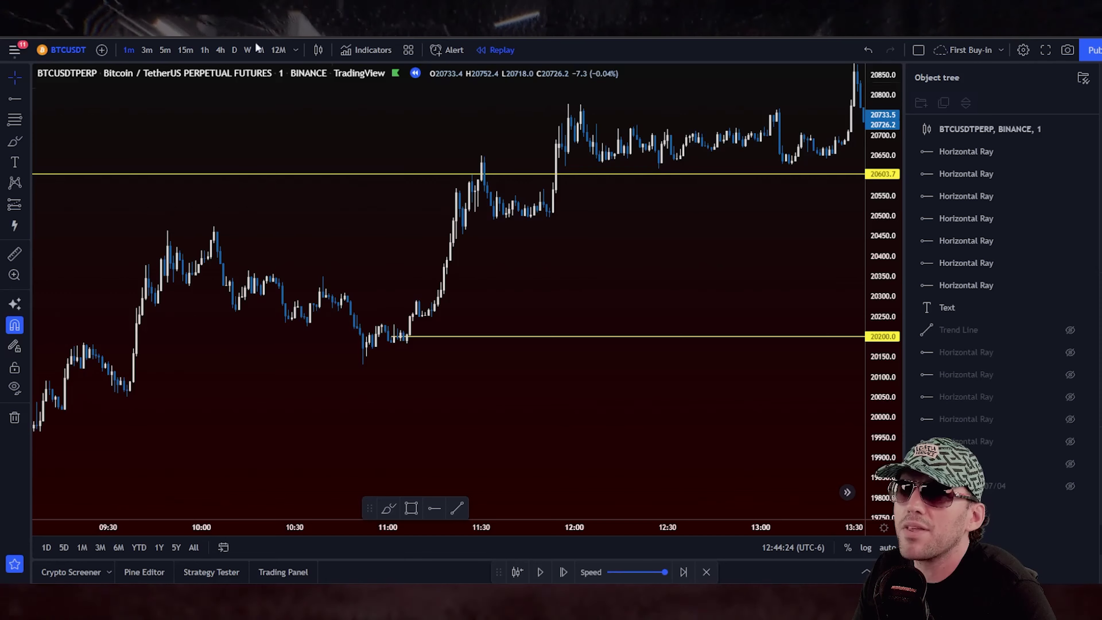
click(392, 338)
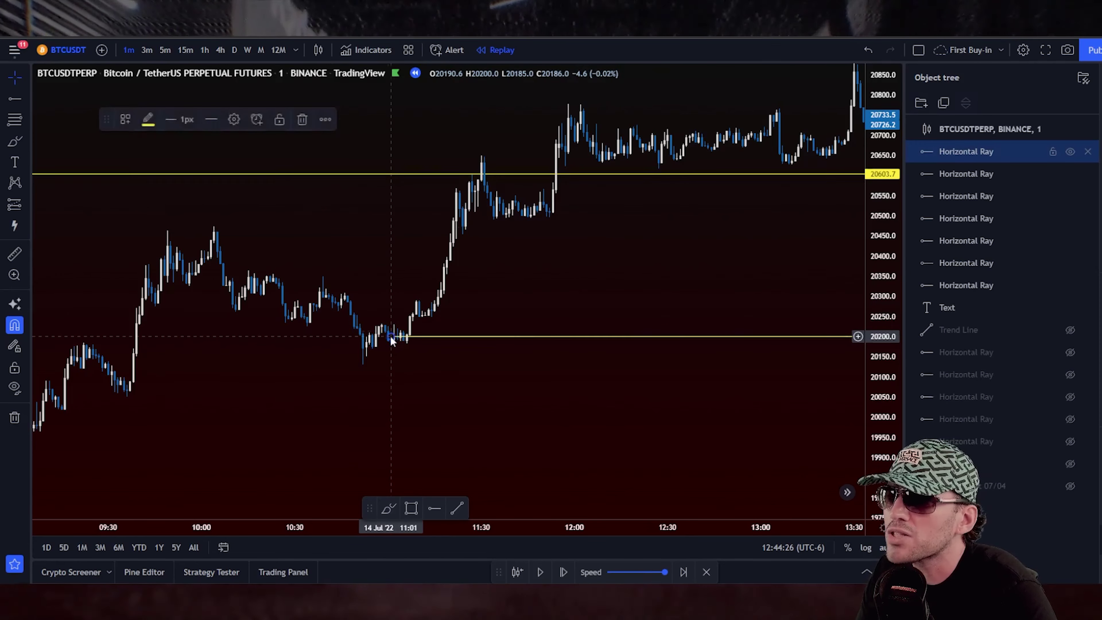
drag(391, 340, 207, 260)
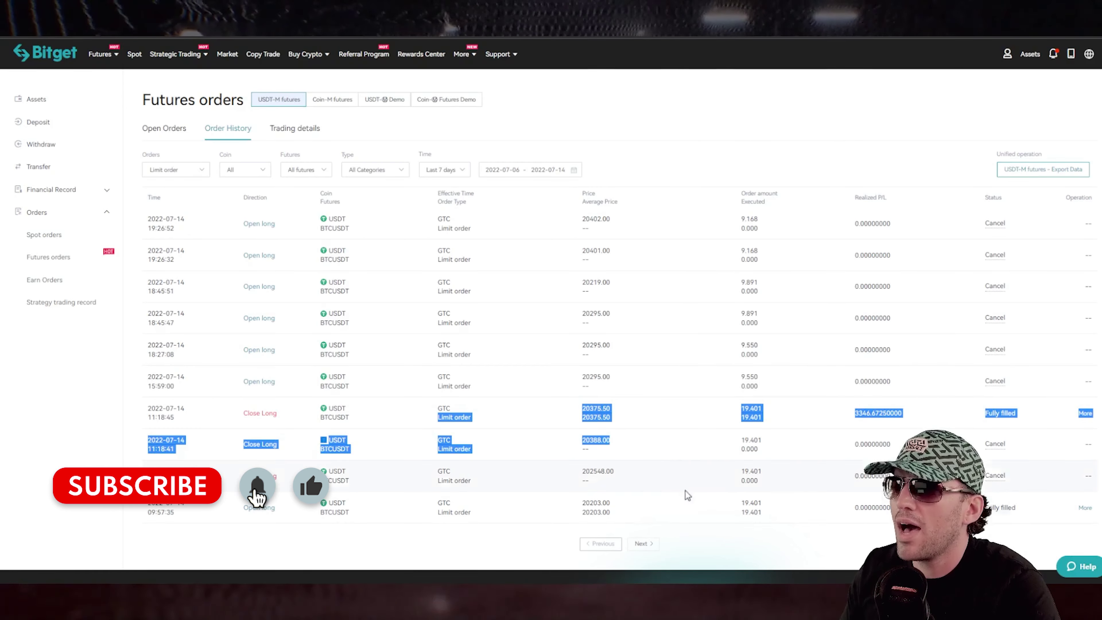
click(621, 546)
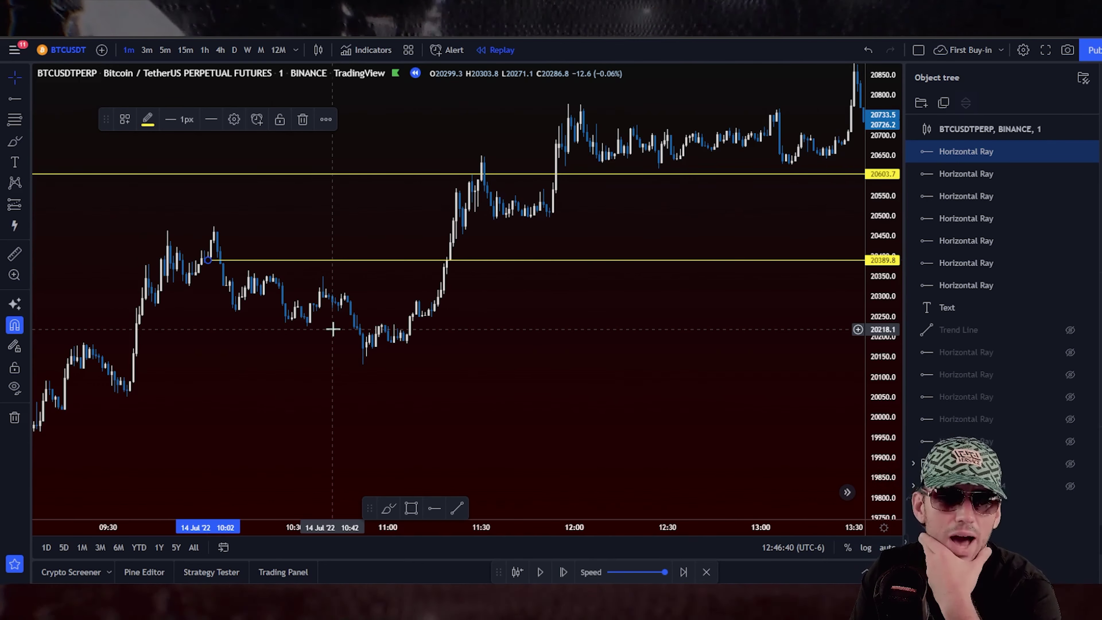
- Switch the TradingView chart to the weekly timeframe and bring the "$500 to $12,800!" text into view
scroll(295, 298, down, 5)
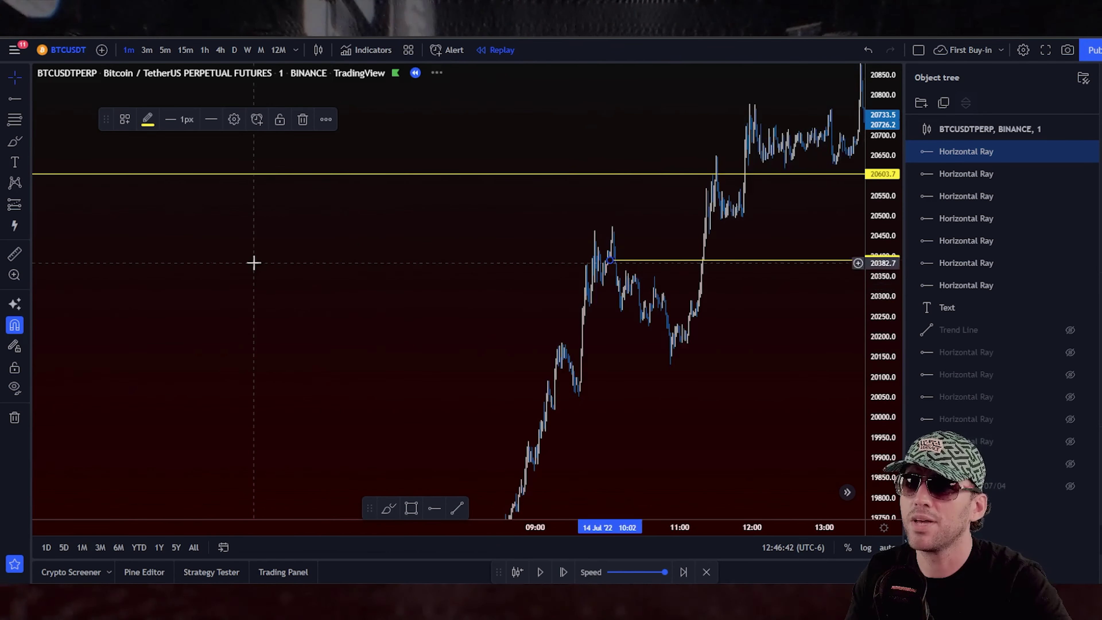
drag(254, 262, 811, 214)
scroll(635, 350, down, 3)
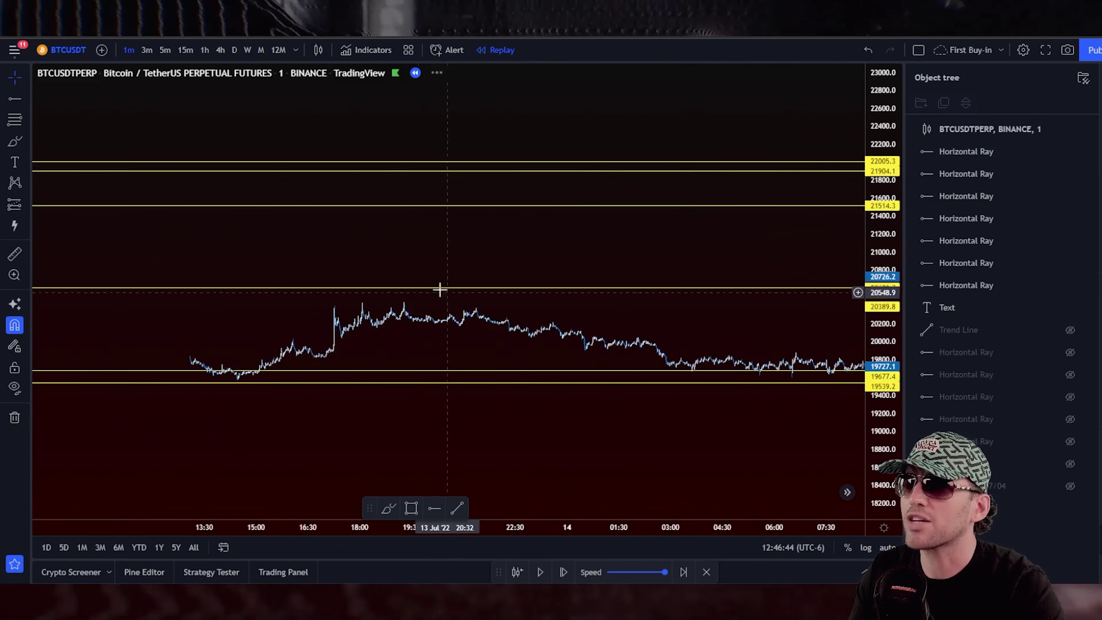
scroll(551, 328, down, 4)
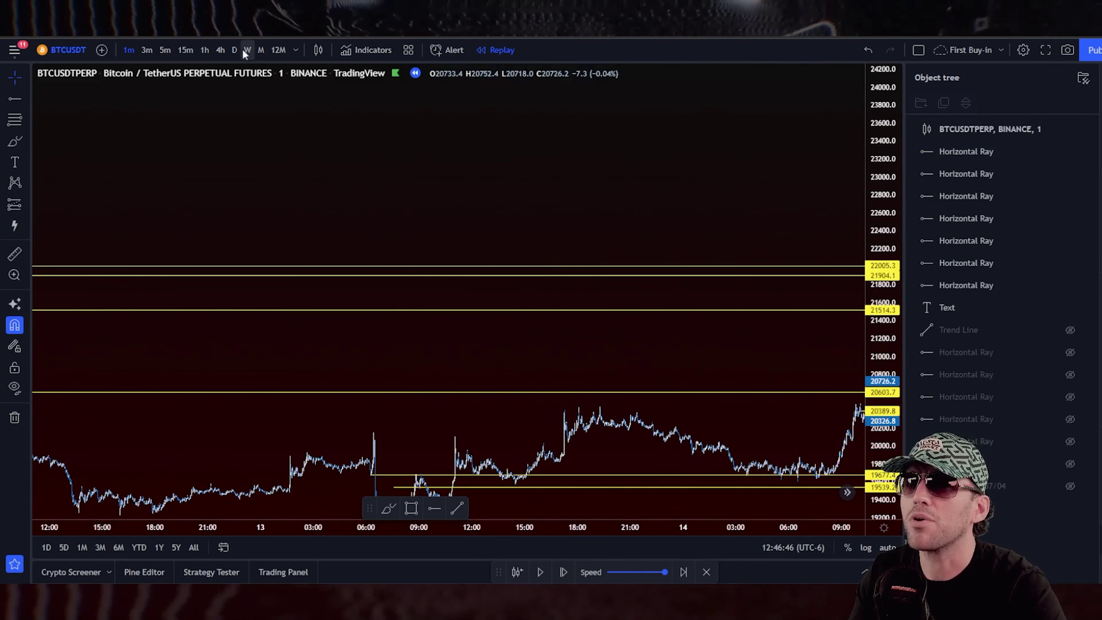
click(247, 50)
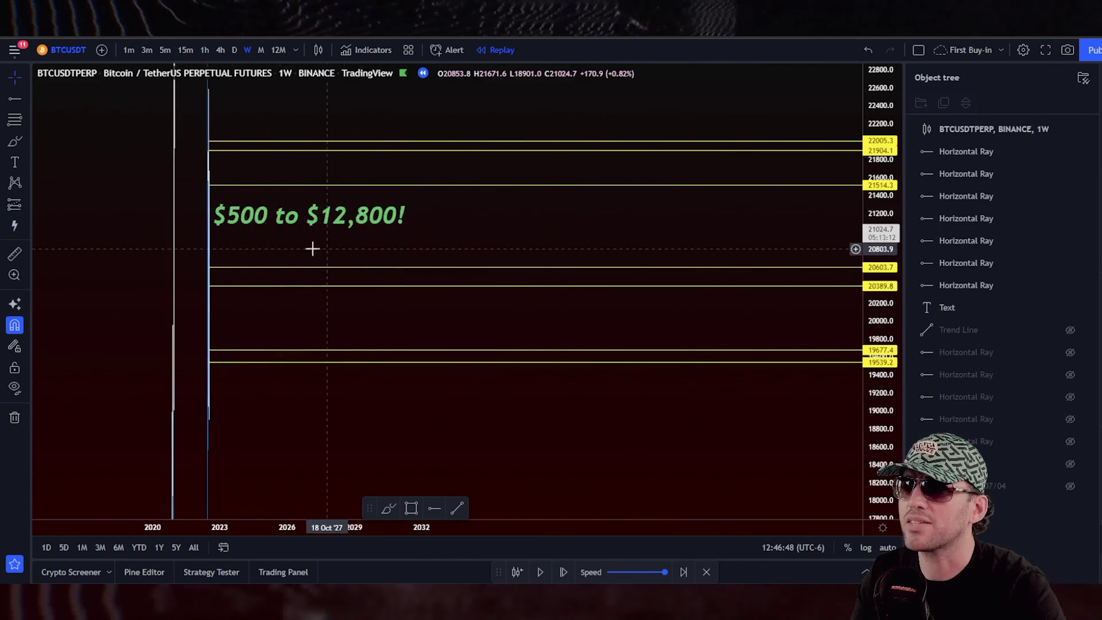
scroll(313, 249, up, 3)
drag(152, 239, 307, 256)
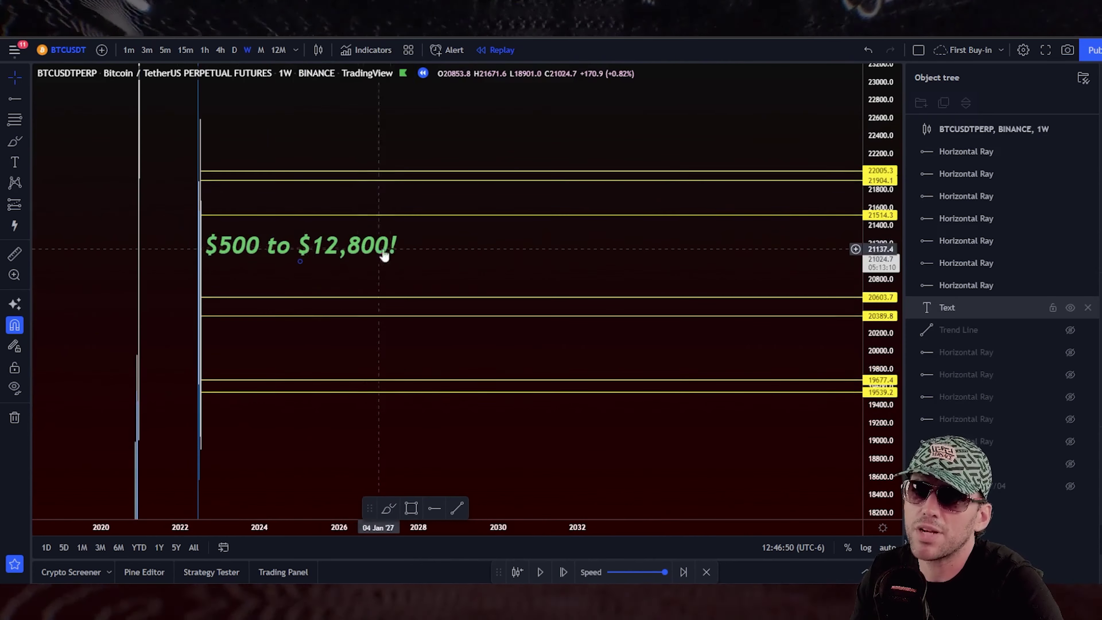
- Move the "$500 to $12,800!" text into the empty area above the horizontal rays, anchored at about 23804.6 on 12 May 2025
drag(434, 278, 334, 463)
drag(251, 446, 416, 219)
drag(465, 288, 518, 437)
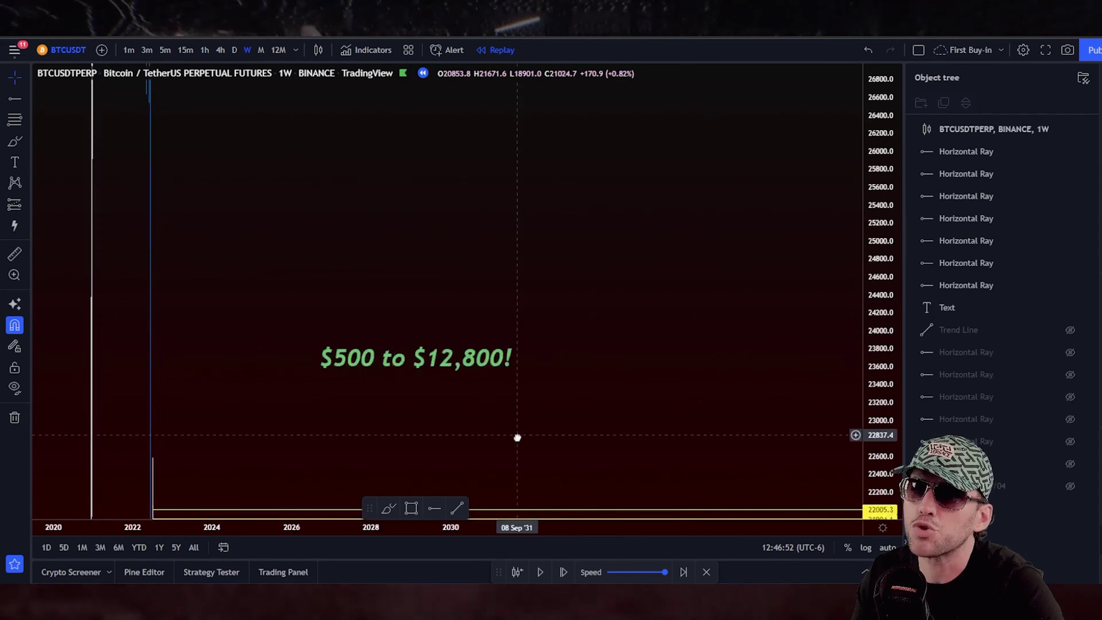
scroll(347, 382, up, 2)
drag(315, 374, 436, 362)
scroll(512, 401, up, 2)
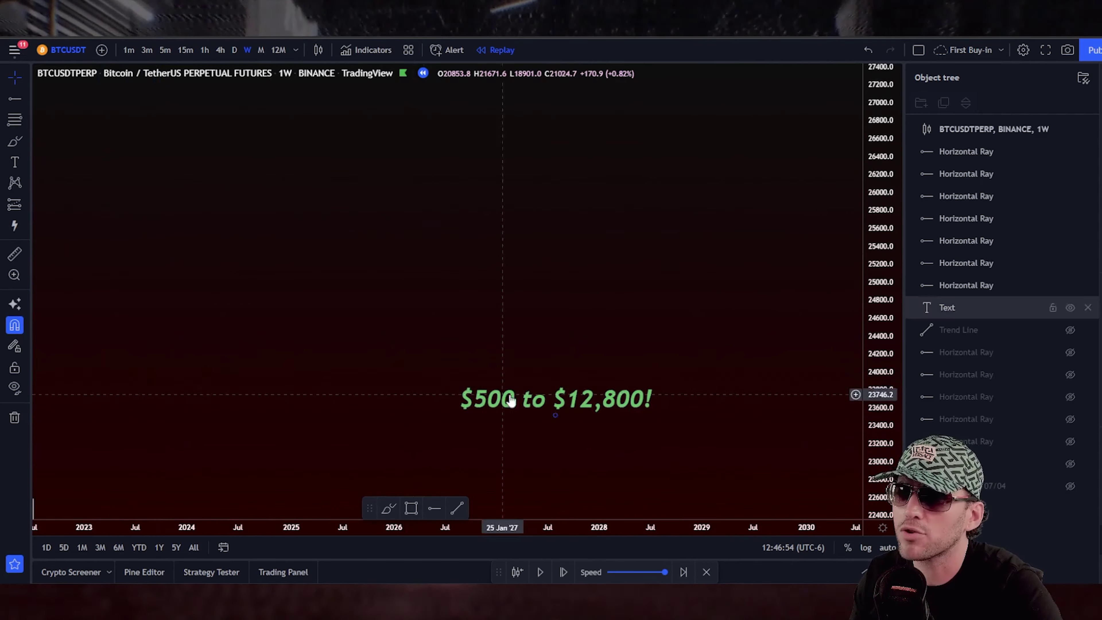
drag(511, 401, 410, 377)
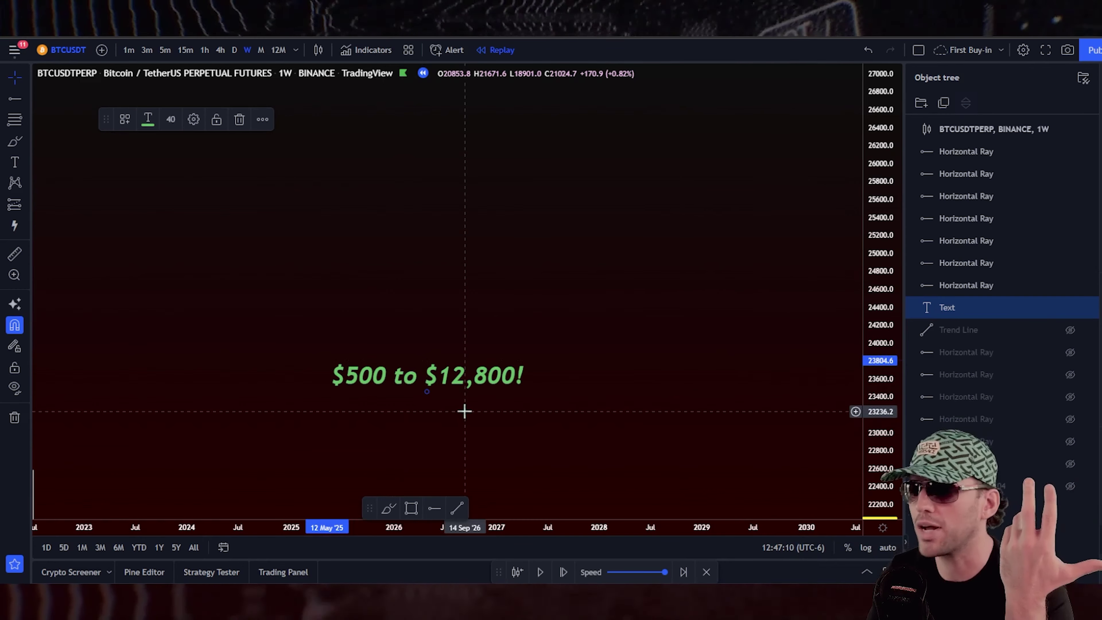
- Change the green text label to read "$500 to $7,400"
double_click(474, 381)
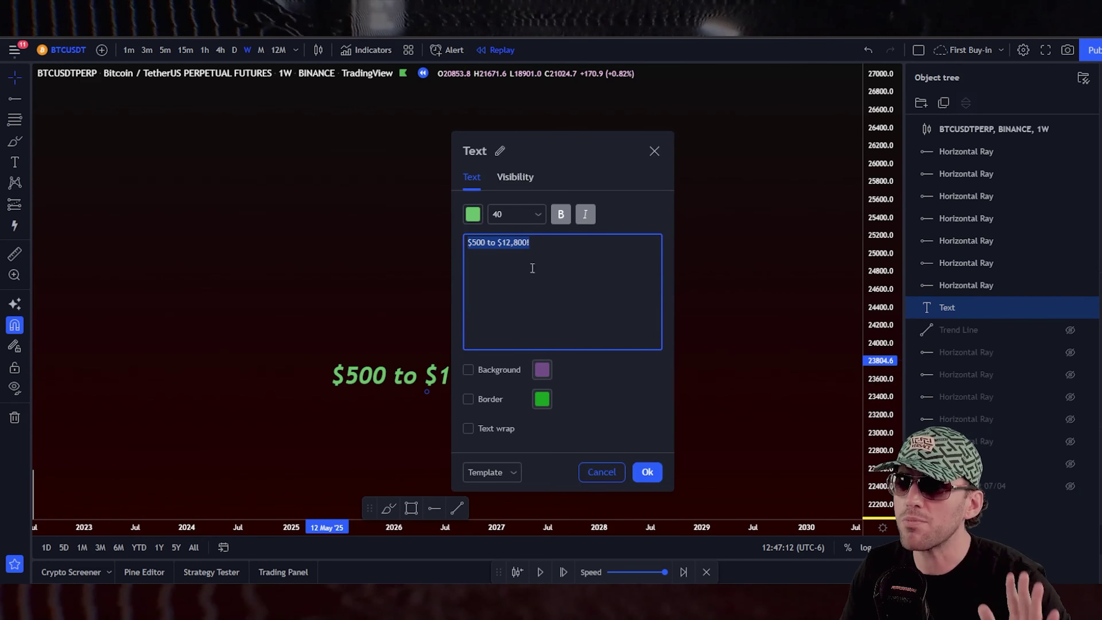
click(550, 246)
drag(551, 246, 502, 254)
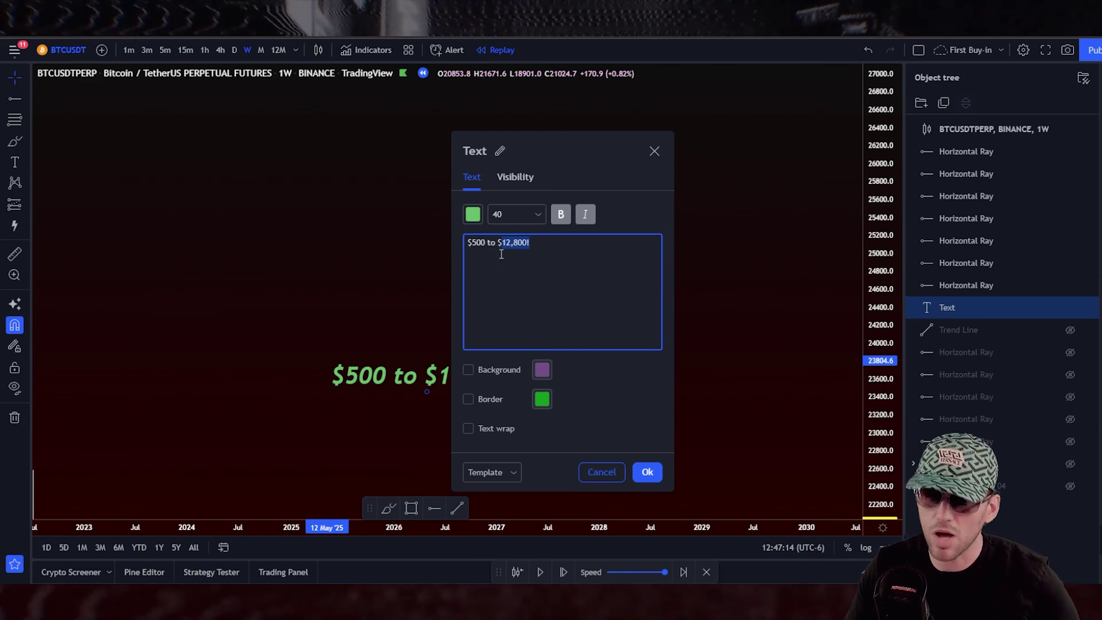
text(7,40)
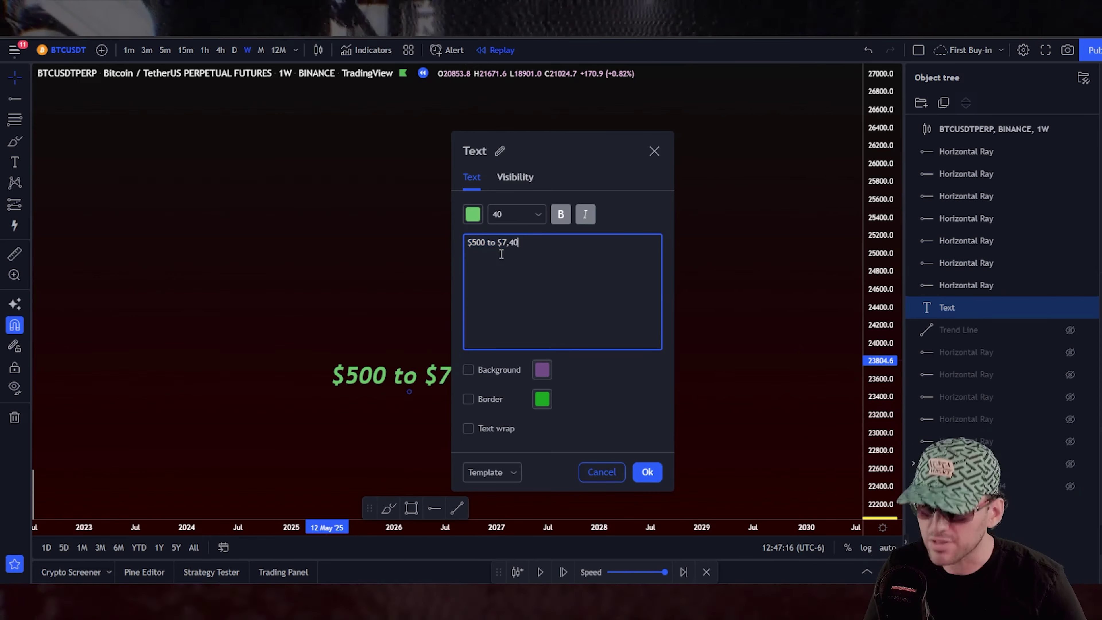
text(0)
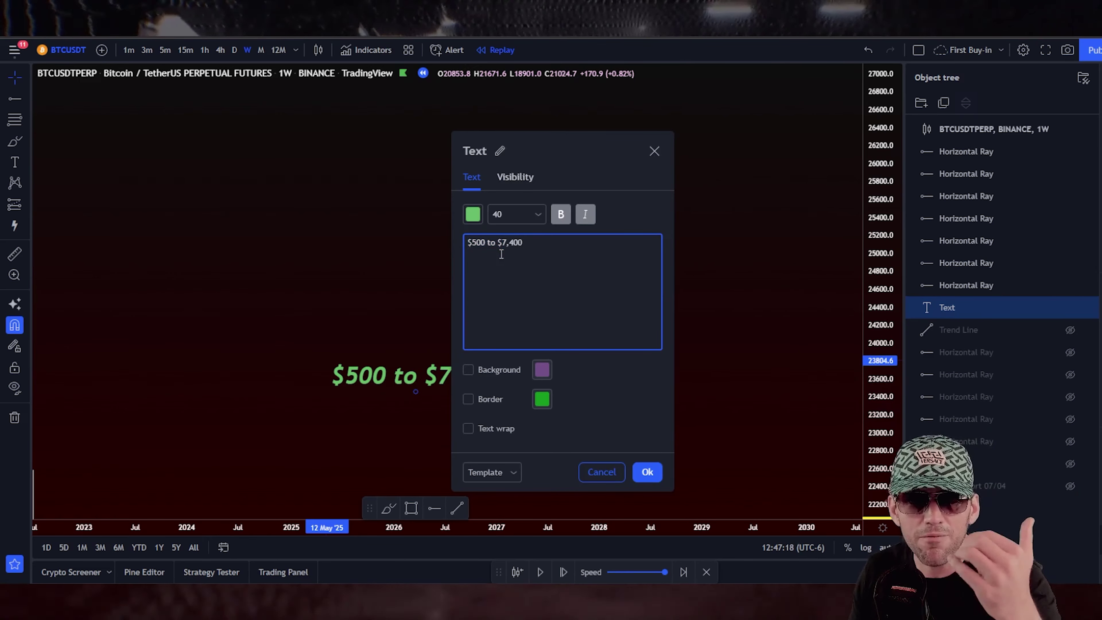
click(649, 472)
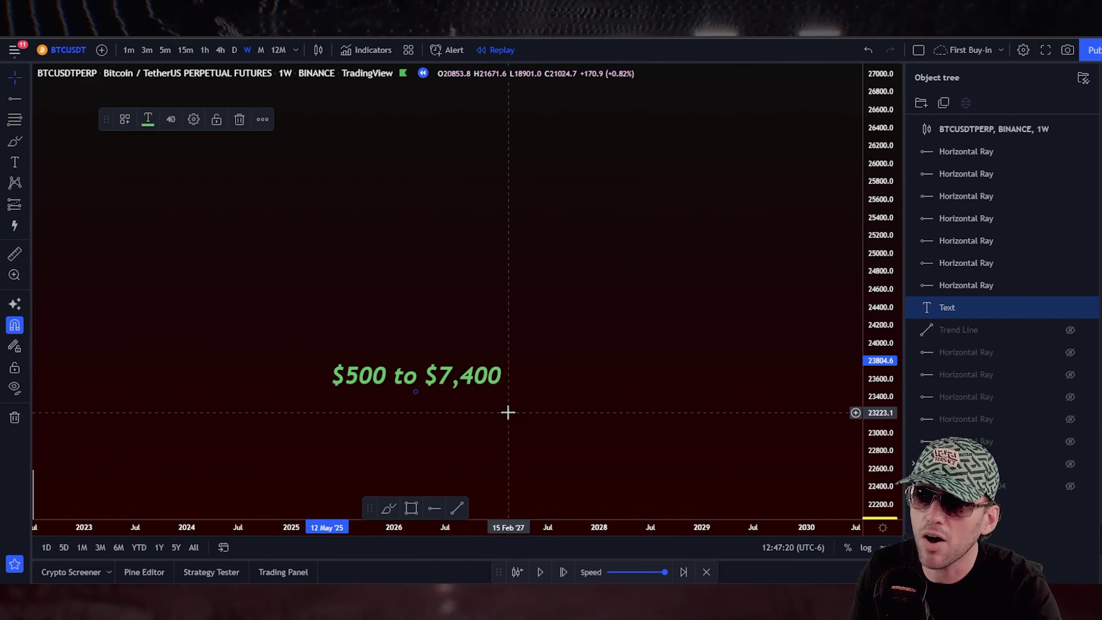